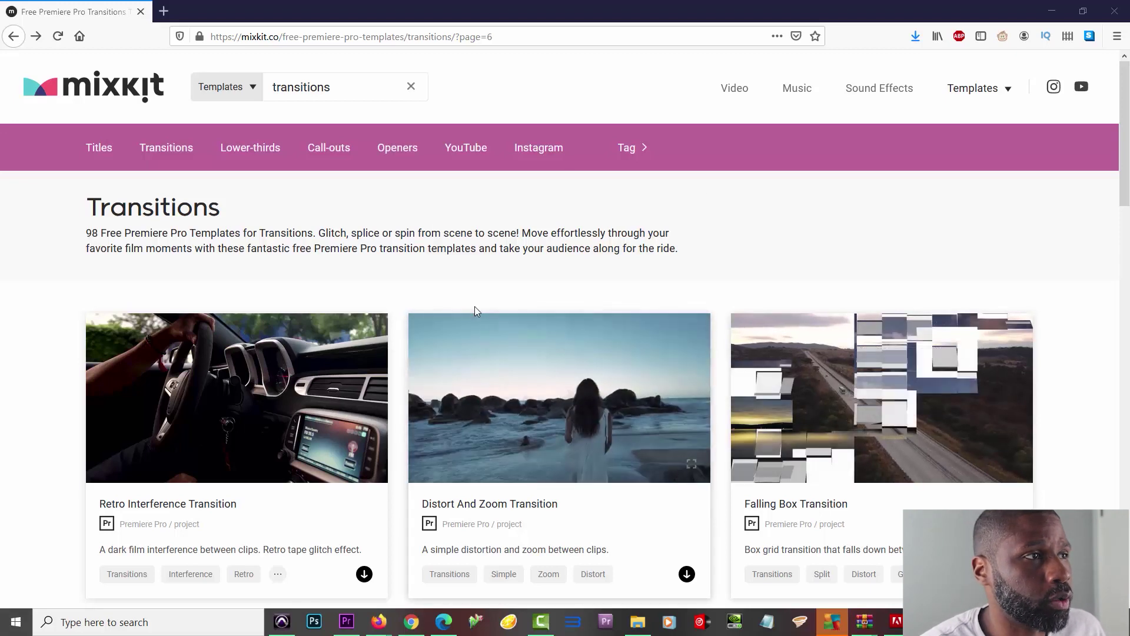
Step: Examine the free transition templates on the Mixkit page, comparing their animated previews and Premiere Pro file types
scroll(492, 279, down, 5)
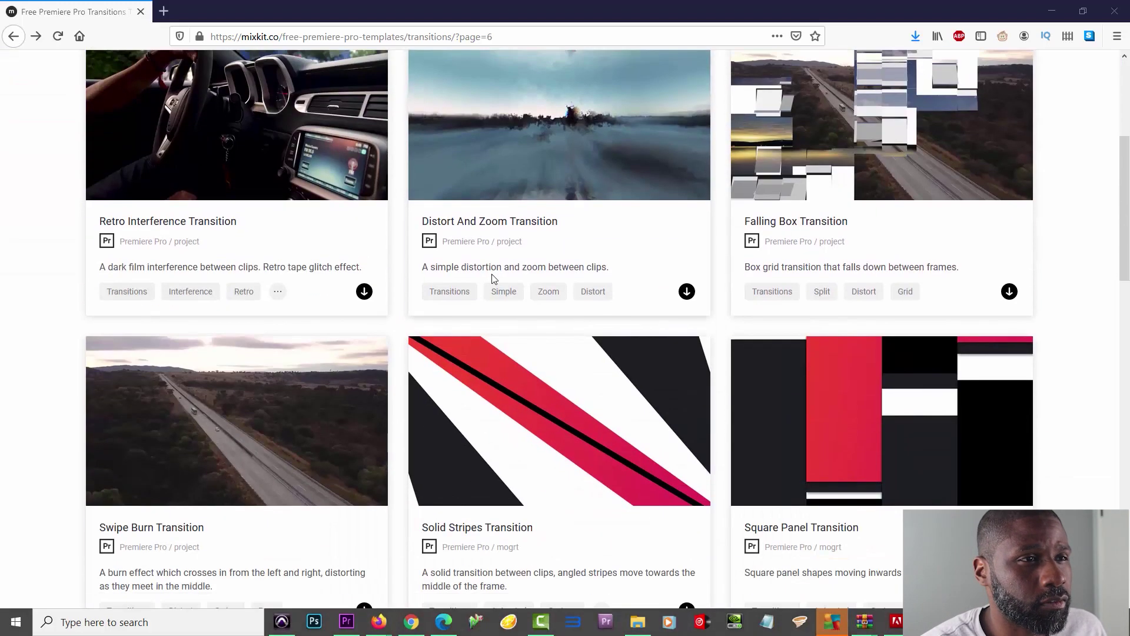
scroll(377, 329, down, 10)
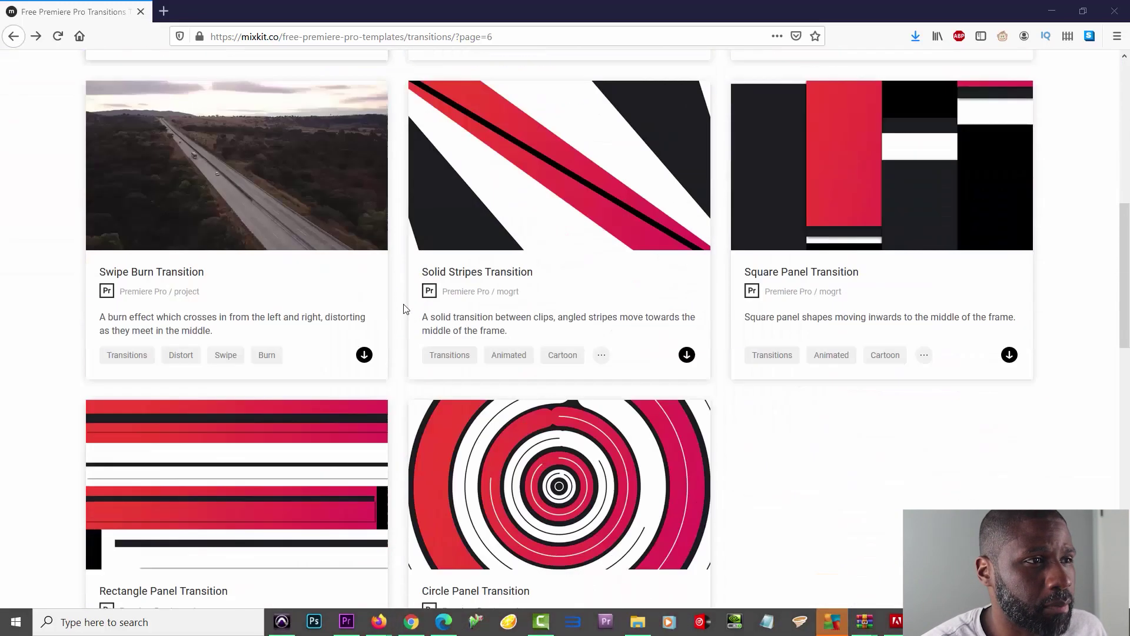
scroll(401, 342, up, 8)
scroll(402, 342, up, 5)
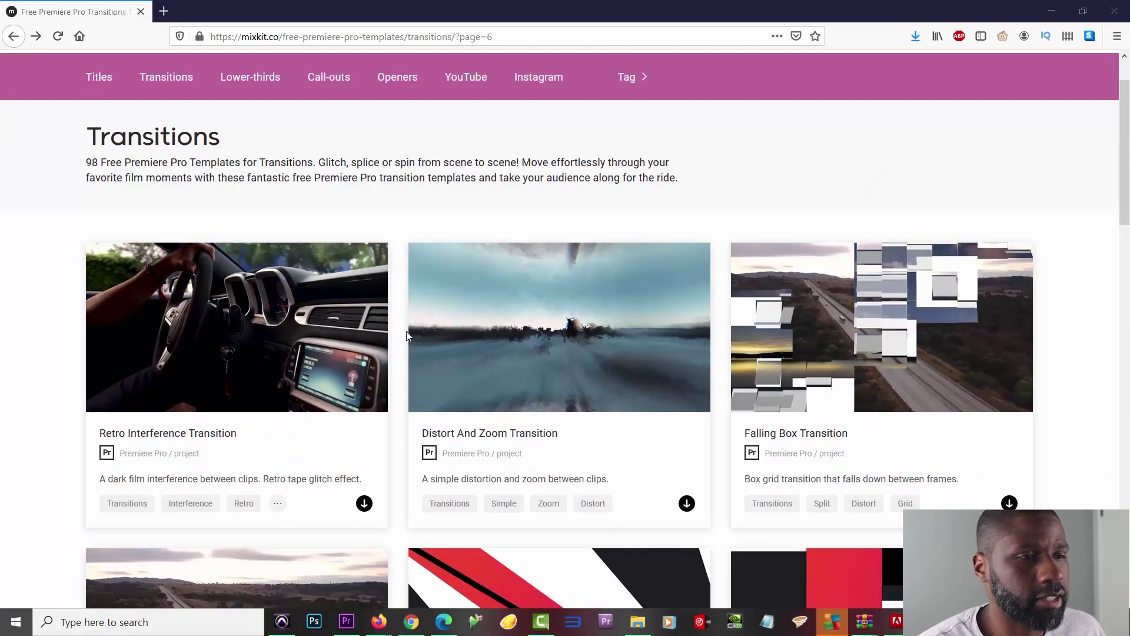
mouse_move(411, 327)
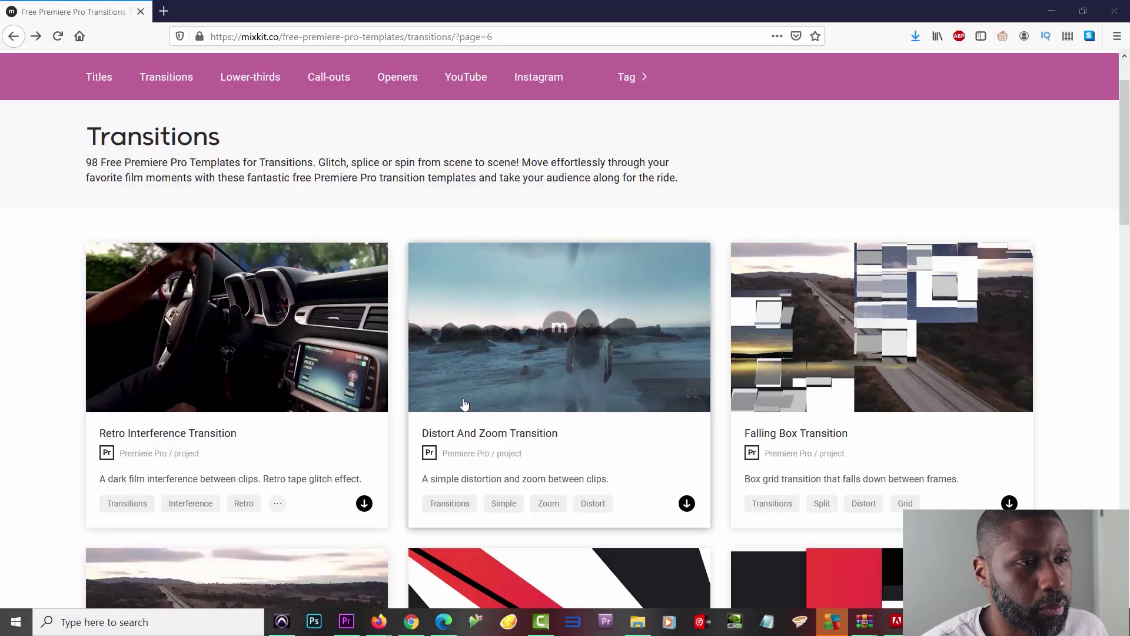
scroll(469, 429, down, 5)
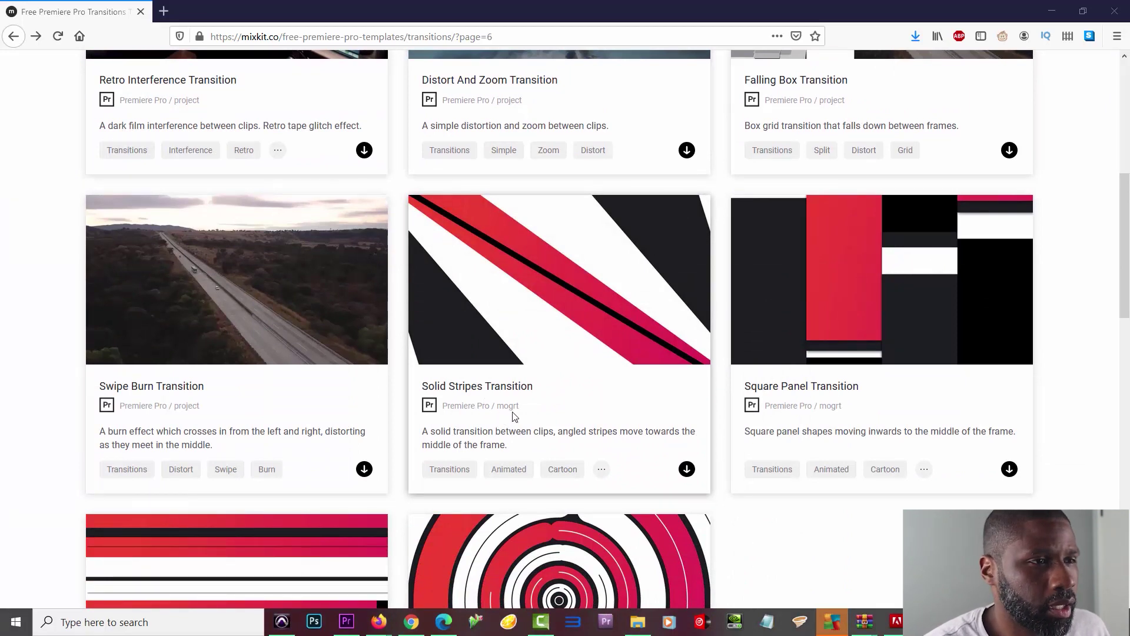
mouse_move(583, 330)
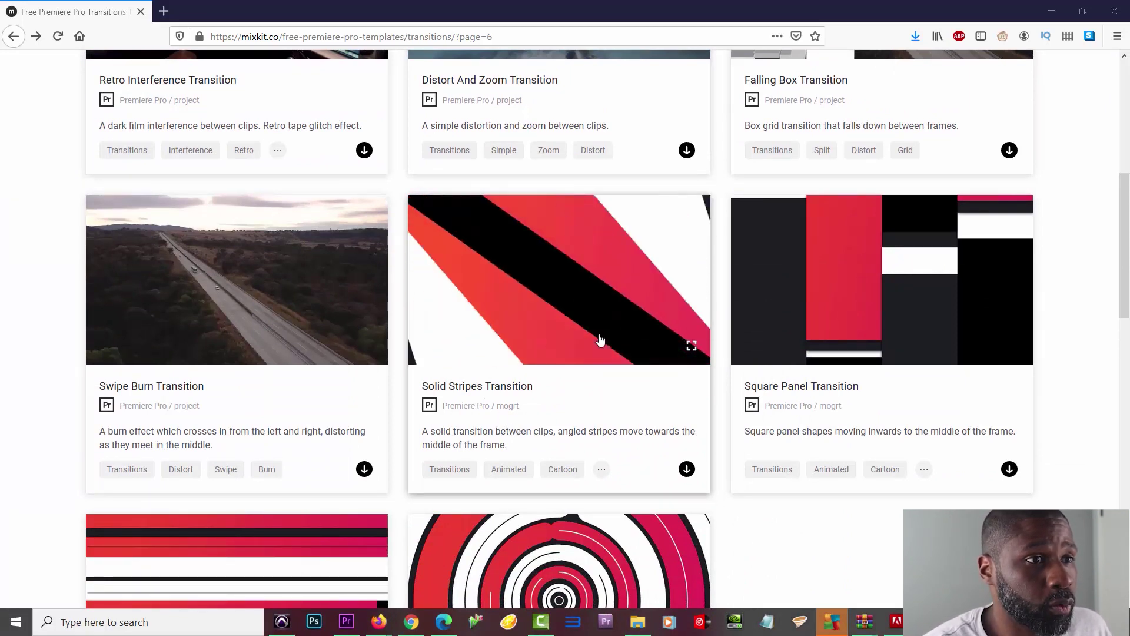
scroll(594, 353, down, 3)
mouse_move(529, 393)
mouse_move(263, 367)
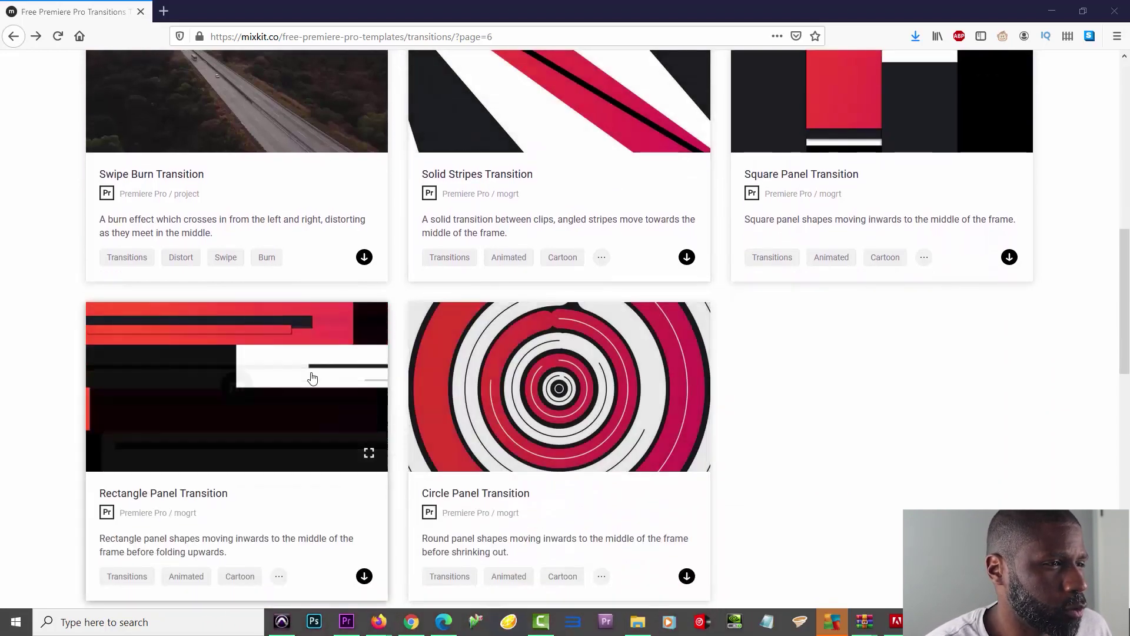
scroll(263, 367, down, 2)
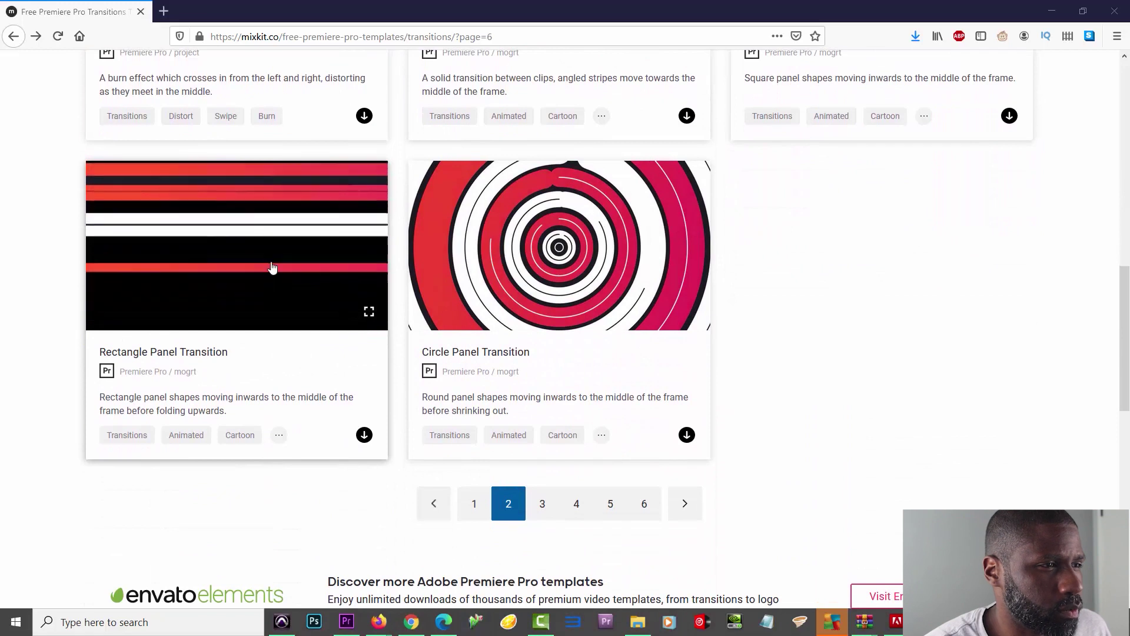
Step: Download the Rectangle Panel Transition, save it in the transitions folder as rectangle-panel-transition-467, and dismiss the download notice
click(364, 436)
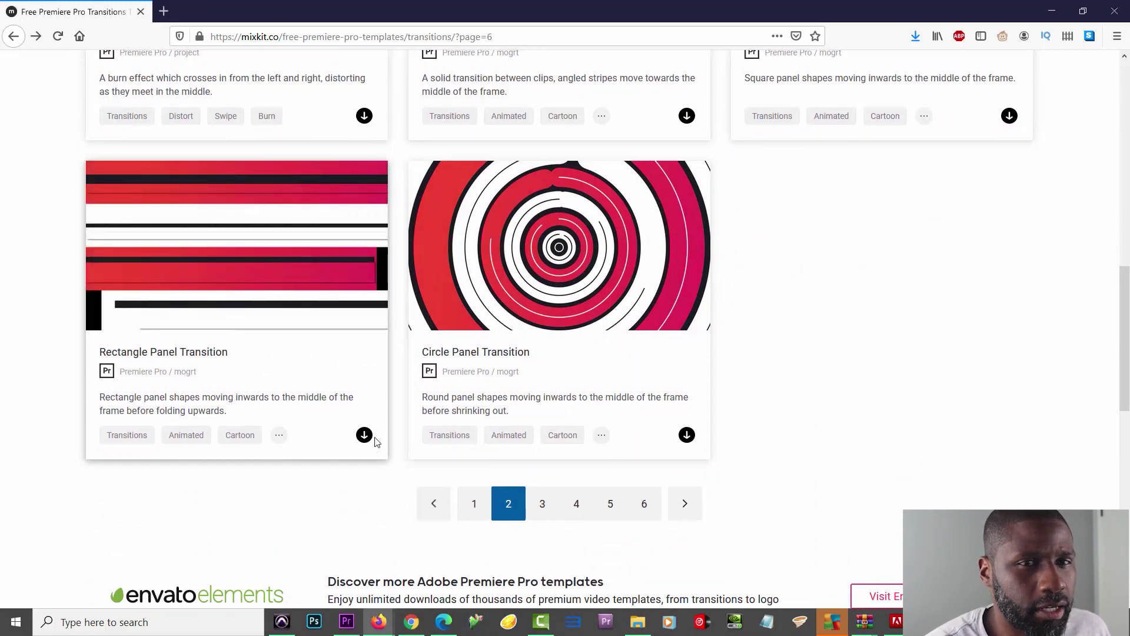
click(365, 435)
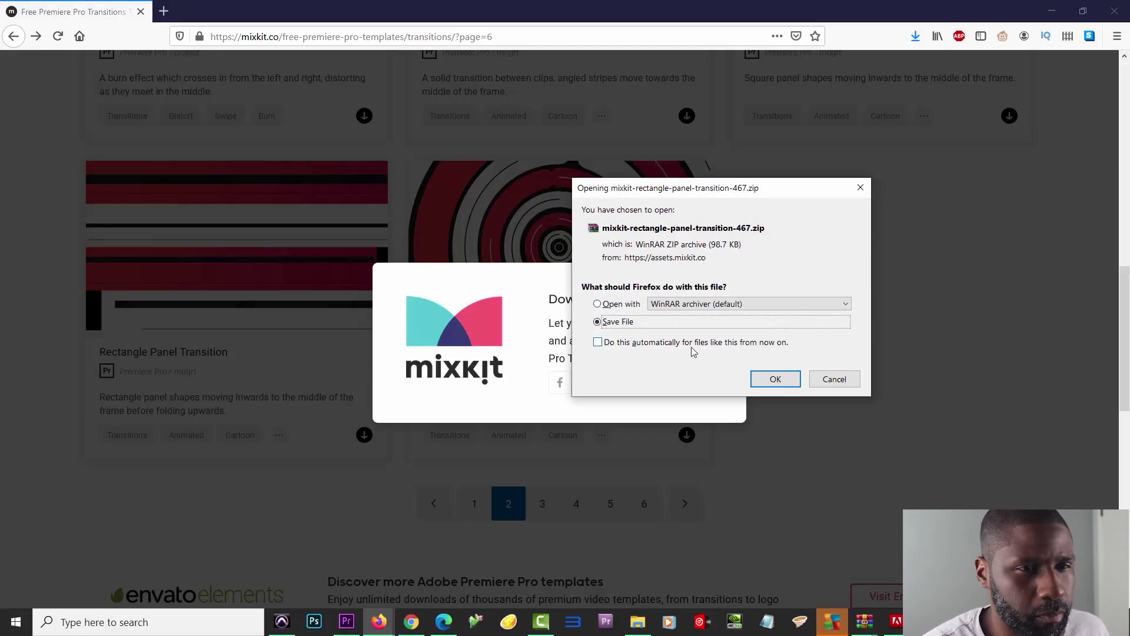
click(774, 379)
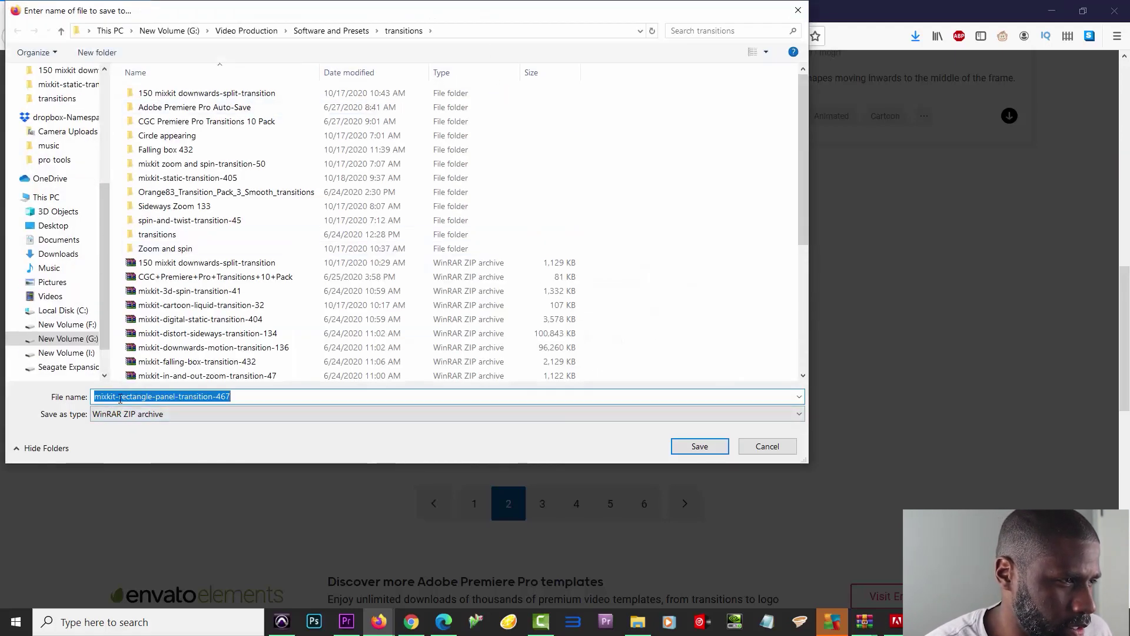
drag(120, 398, 91, 402)
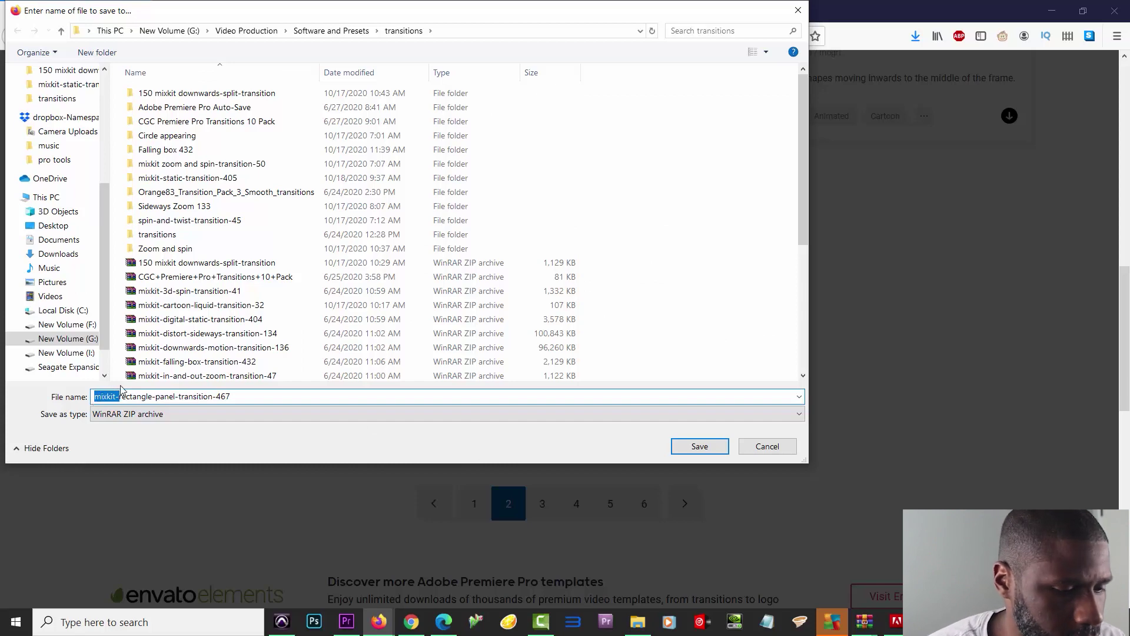
key(BackSpace)
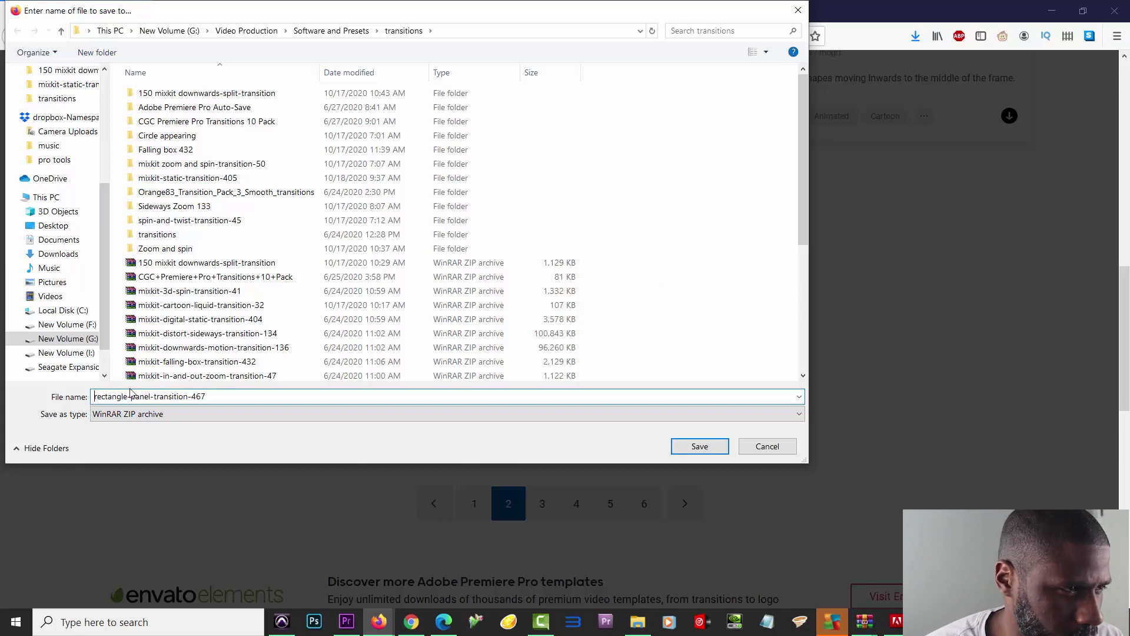
click(686, 443)
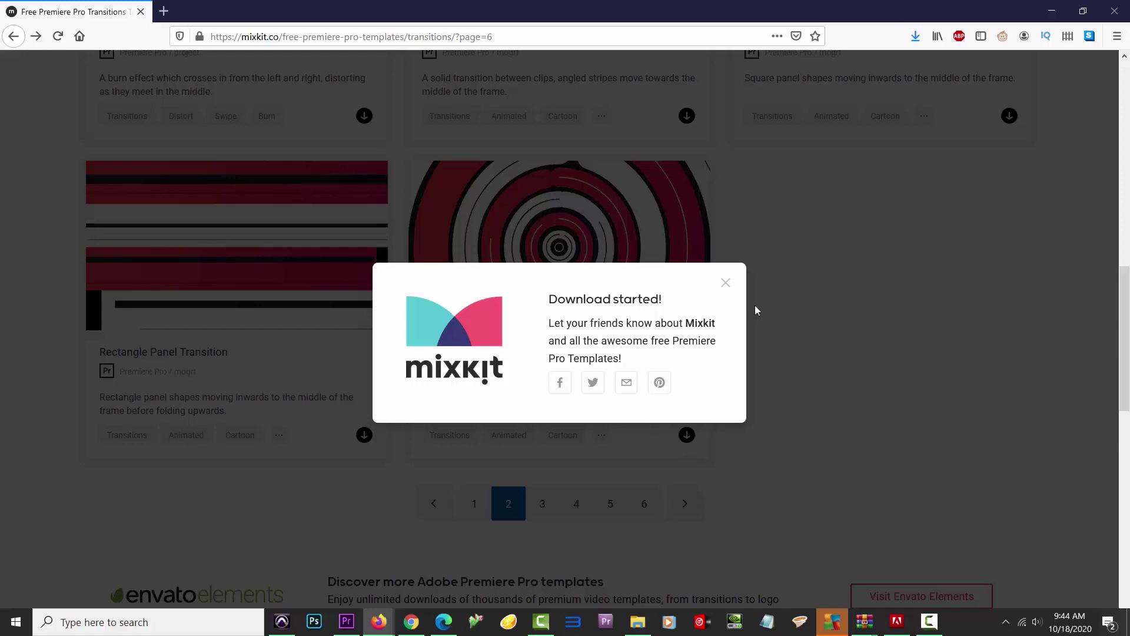
click(725, 284)
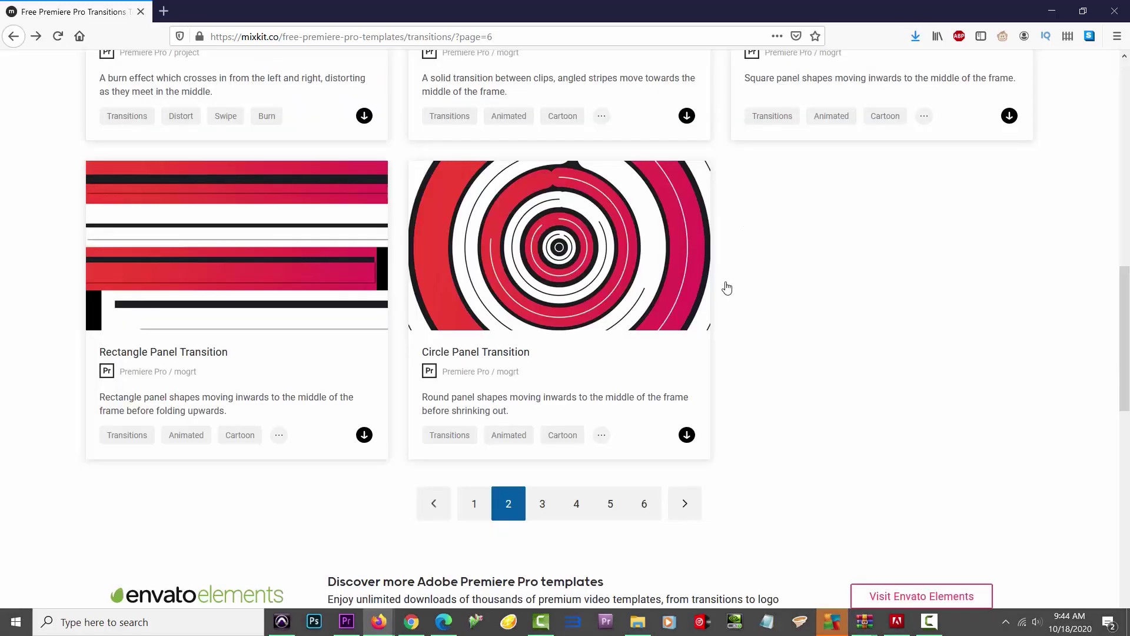
Step: Open the downloaded rectangle-panel-transition-467 archive from the transitions folder and inspect its assets folder, MOGRT file and preview video
click(629, 625)
click(740, 566)
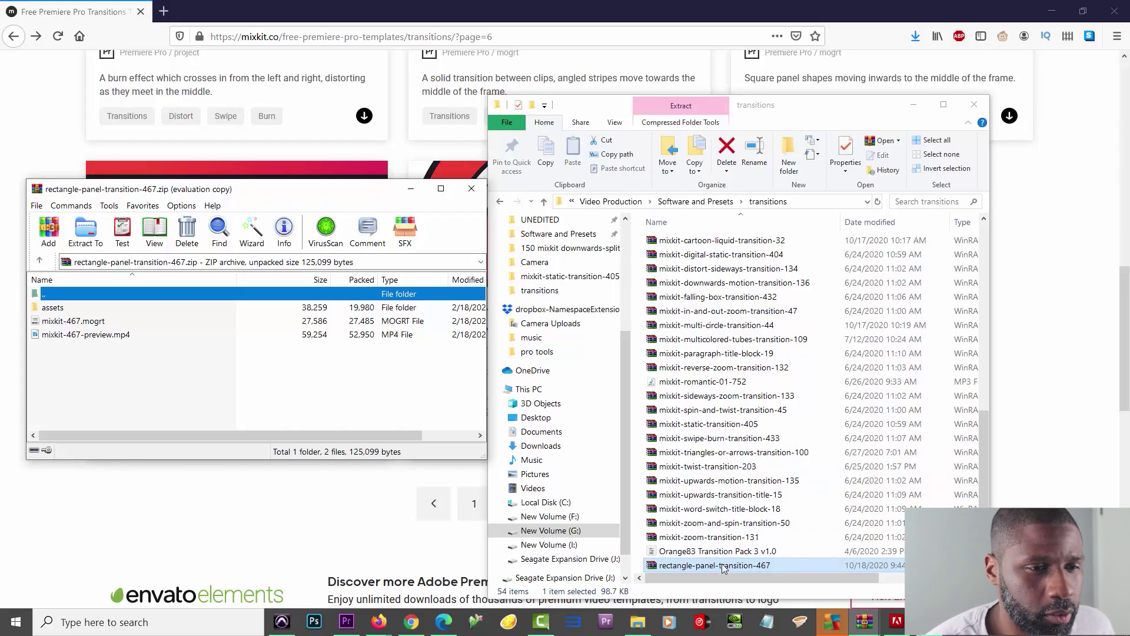
click(722, 567)
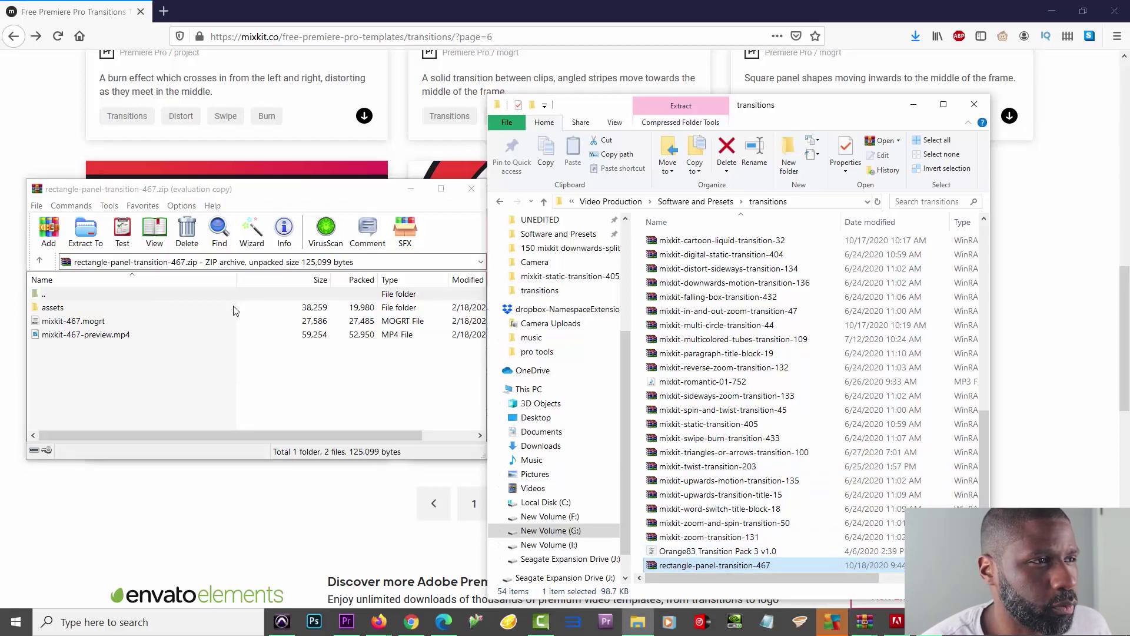
click(263, 200)
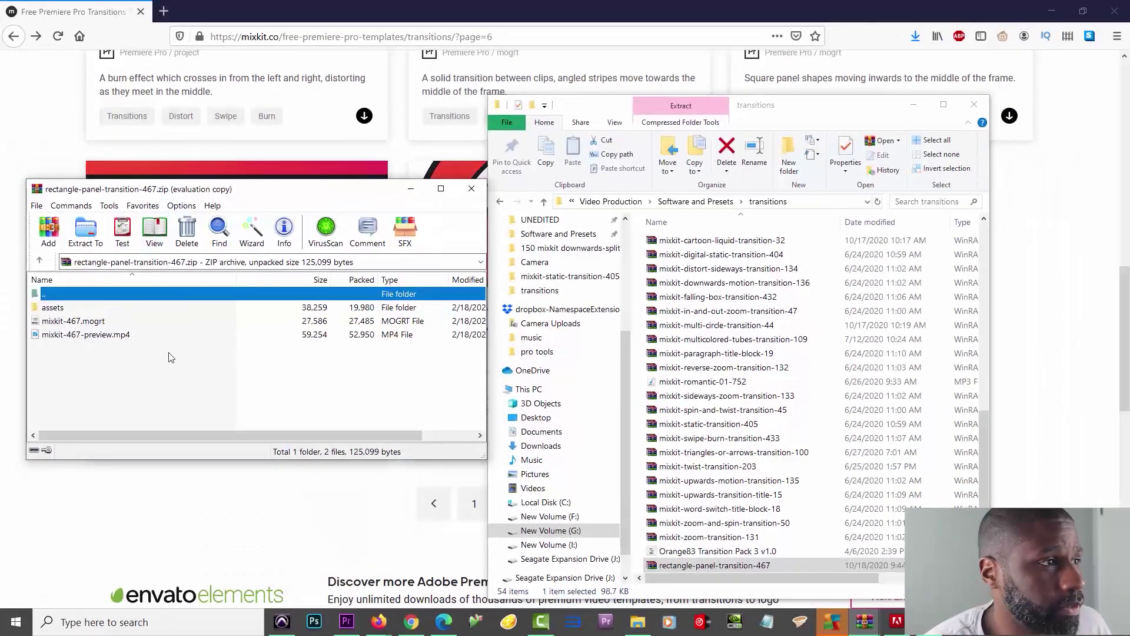
click(80, 310)
click(105, 325)
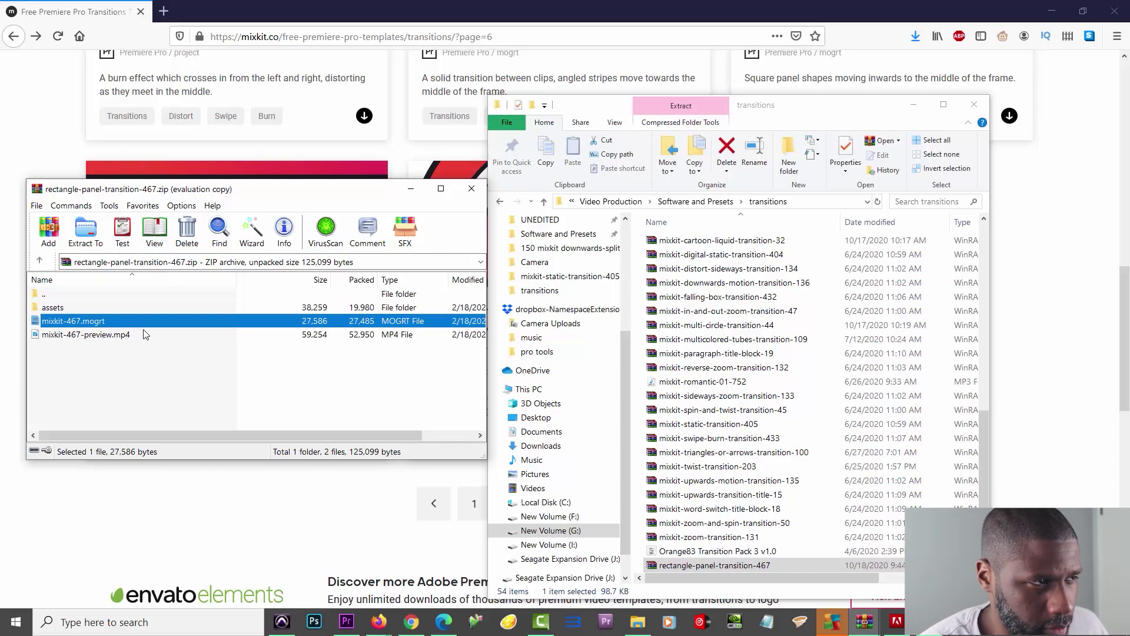
click(125, 337)
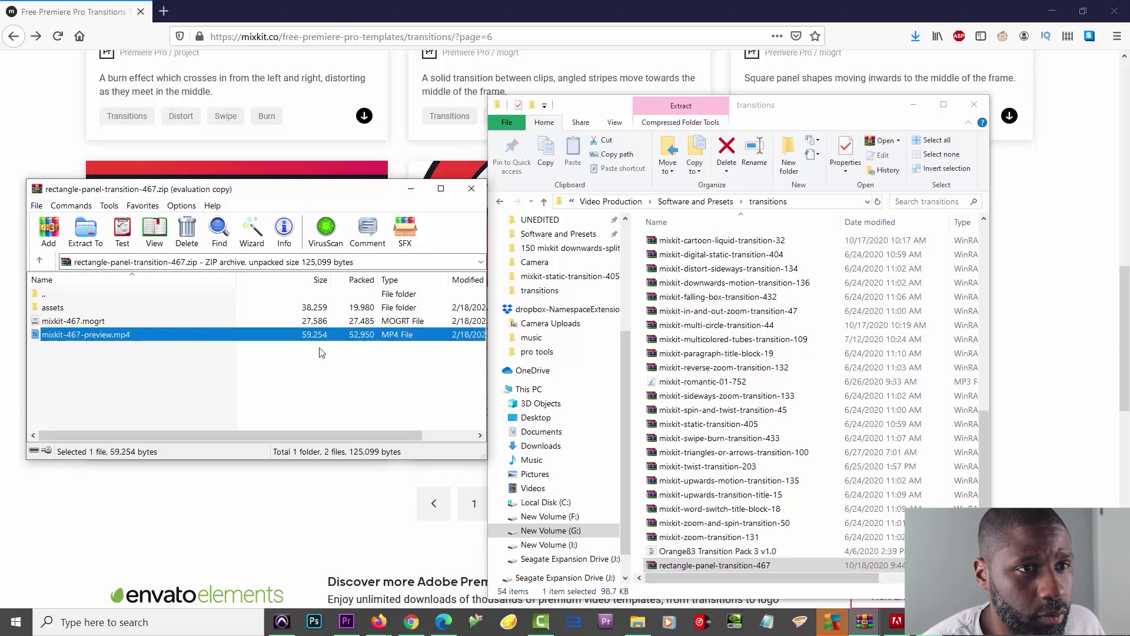
Step: Extract mixkit-467.mogrt from the archive into the transitions folder and put the archive and folder windows away
scroll(694, 392, up, 8)
scroll(694, 392, down, 4)
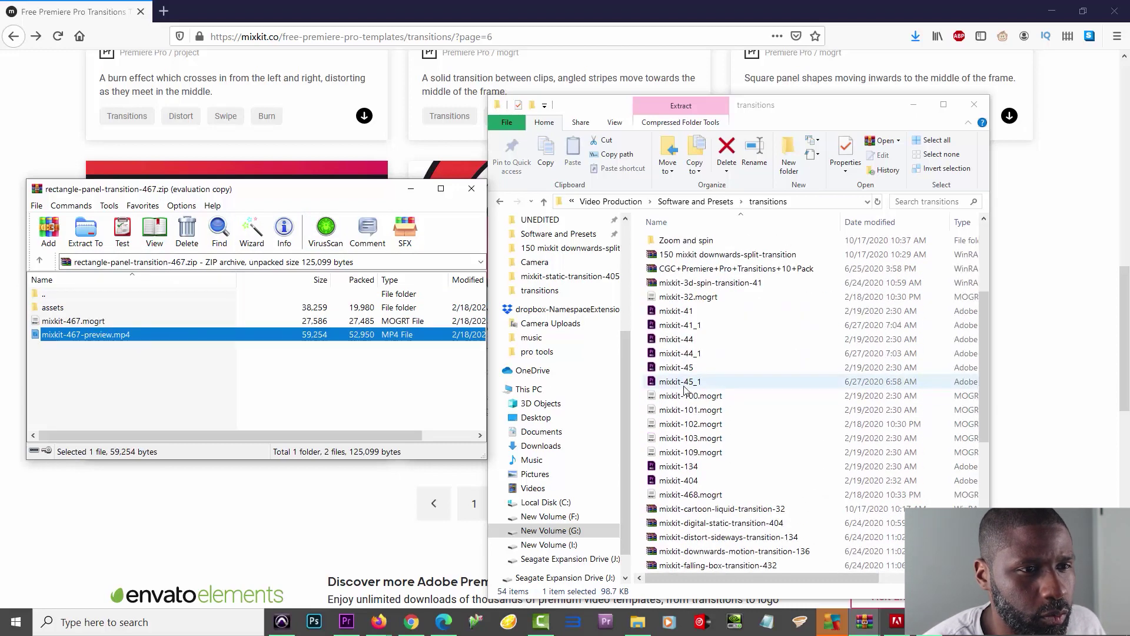
click(97, 322)
drag(93, 324, 646, 414)
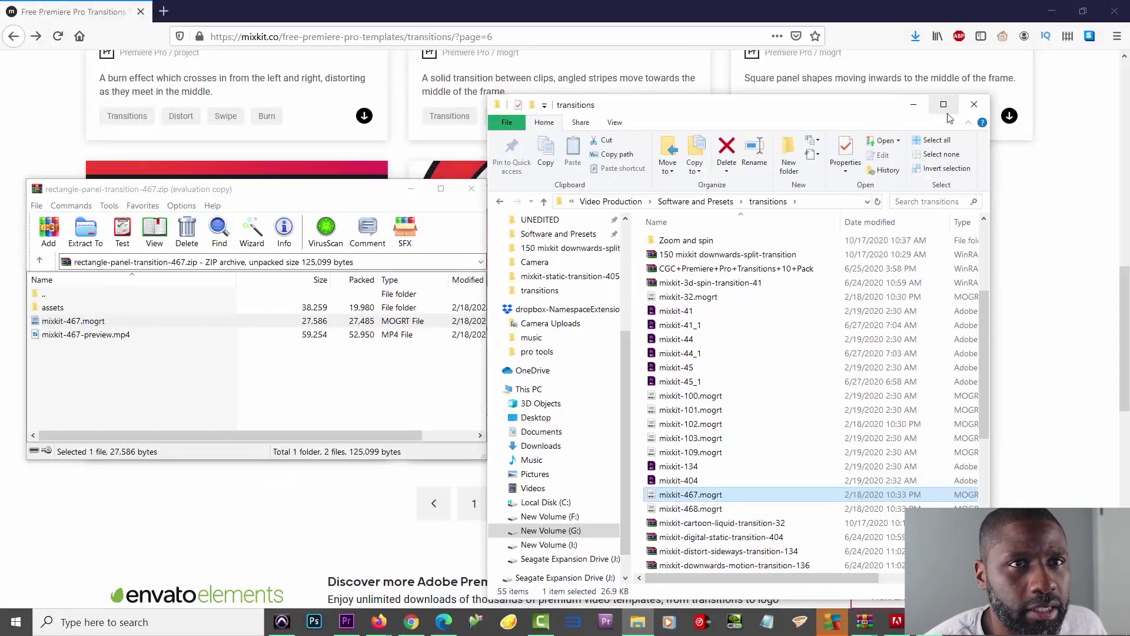
drag(823, 116, 1129, 1)
drag(312, 182, 1129, 194)
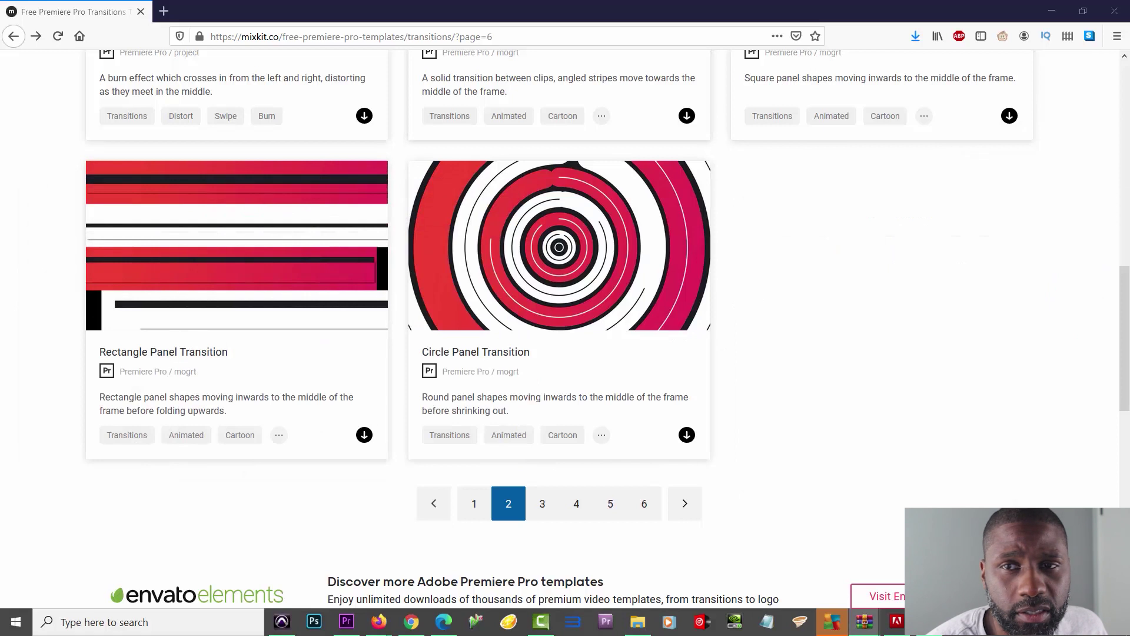
Step: Switch to Premiere Pro, activate the Effects workspace and browse the Essential Graphics templates
click(346, 623)
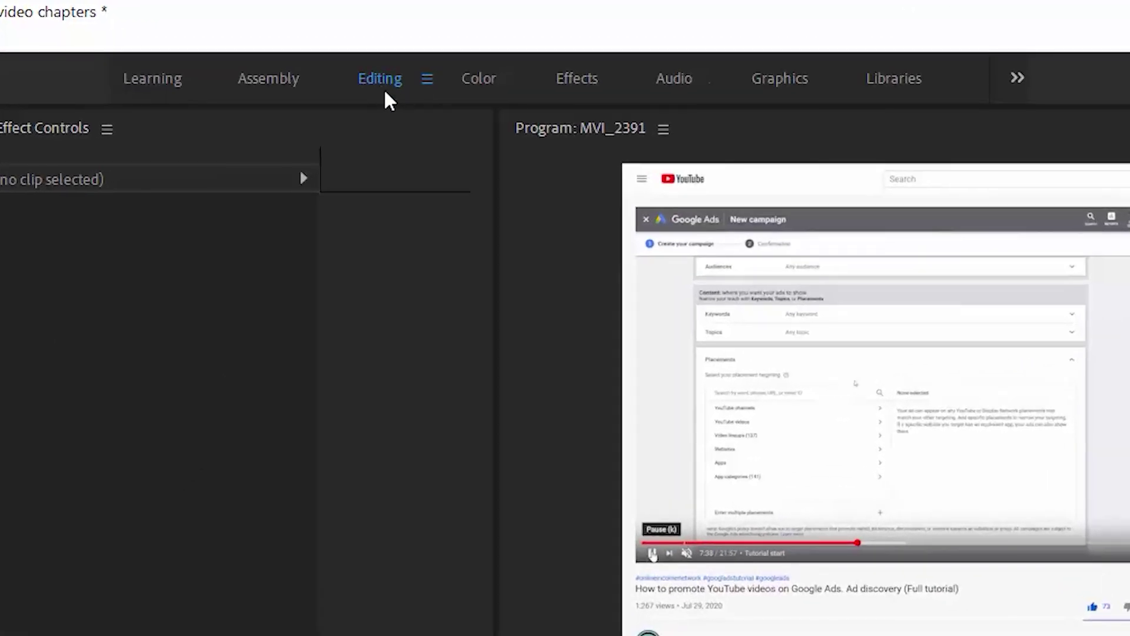
click(577, 87)
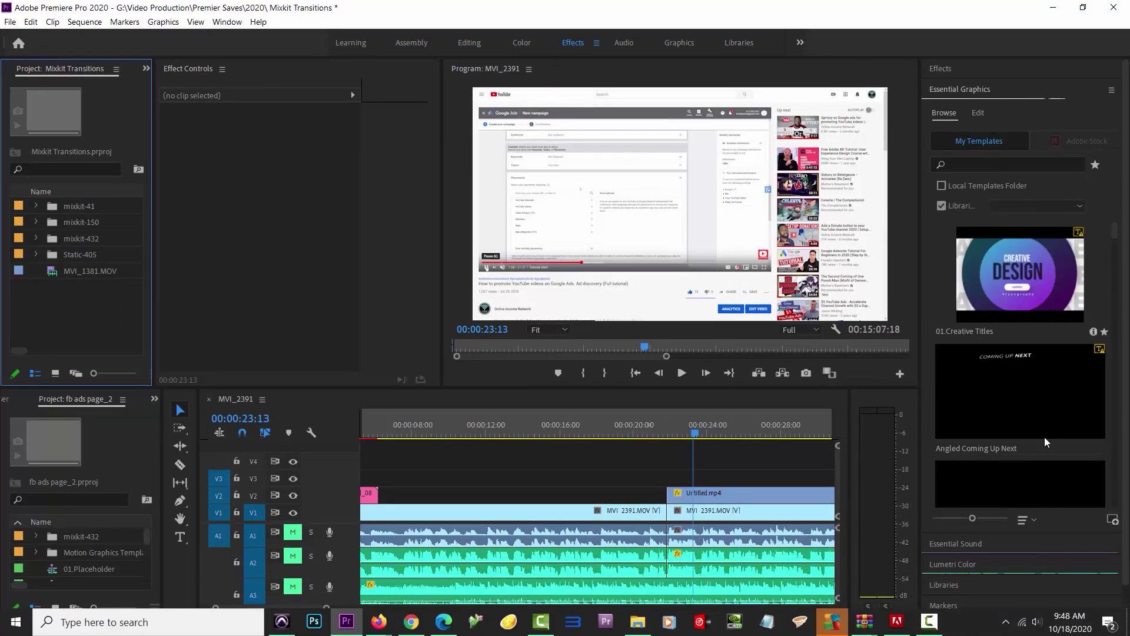
scroll(1032, 429, down, 8)
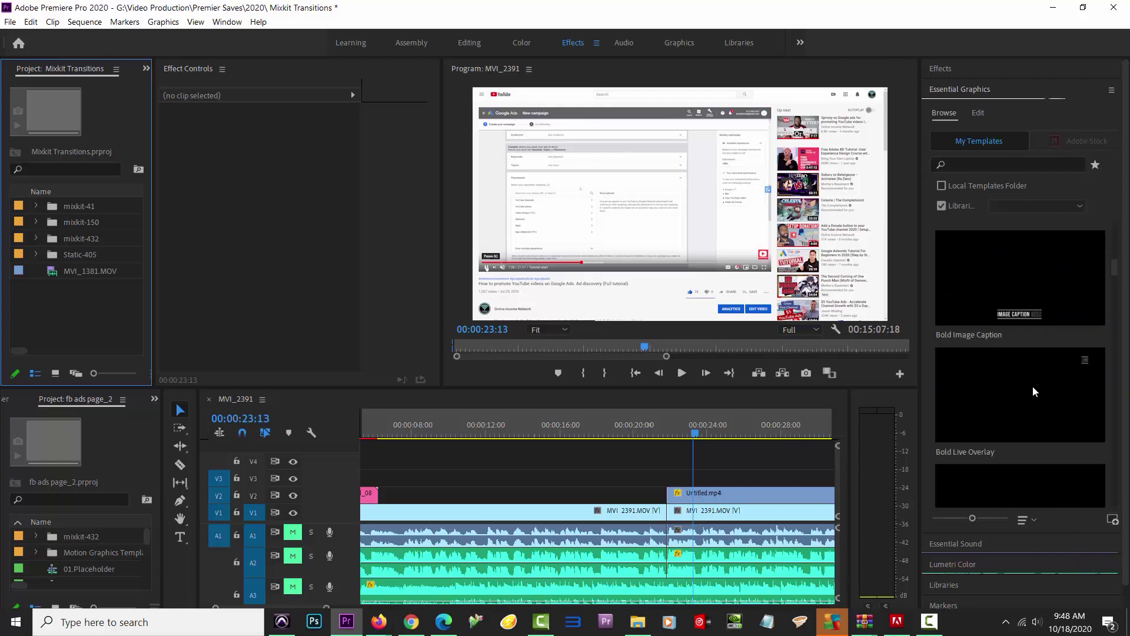
scroll(1020, 351, down, 5)
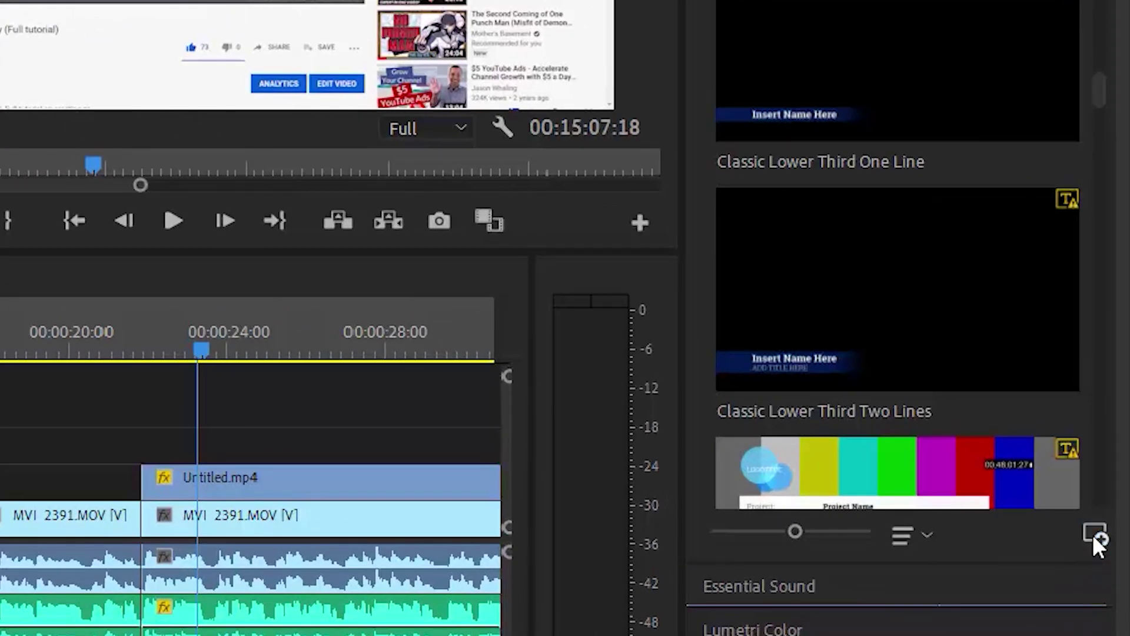
Step: Install the motion graphics template mixkit-468.mogrt from the transitions folder into Essential Graphics
click(1093, 535)
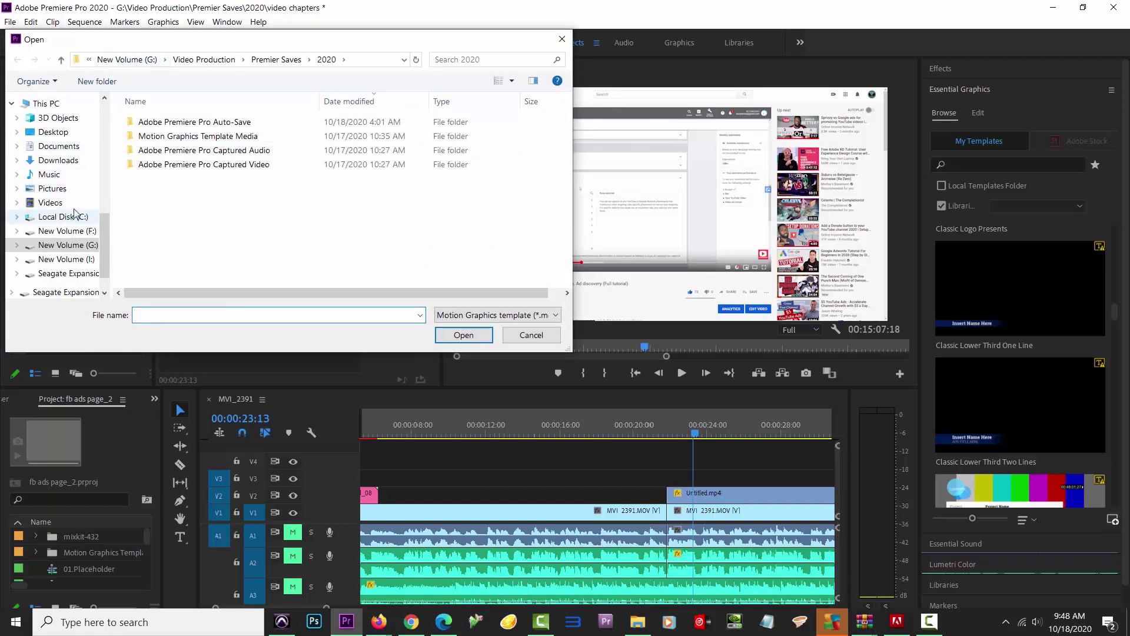
scroll(72, 203, up, 3)
scroll(72, 196, up, 2)
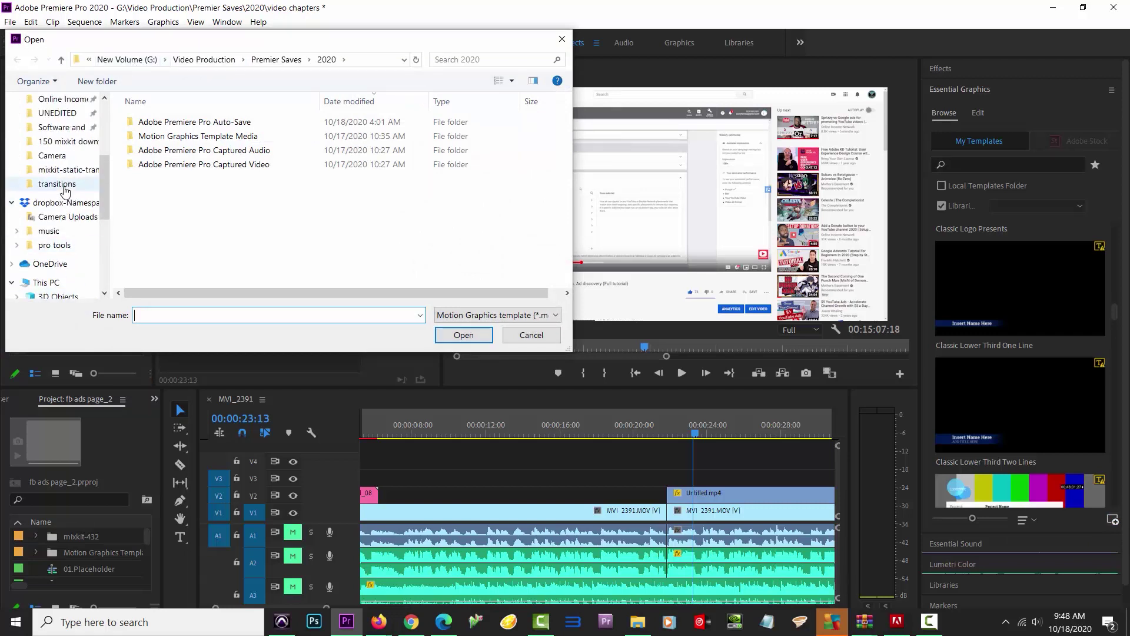
click(66, 185)
scroll(159, 183, down, 3)
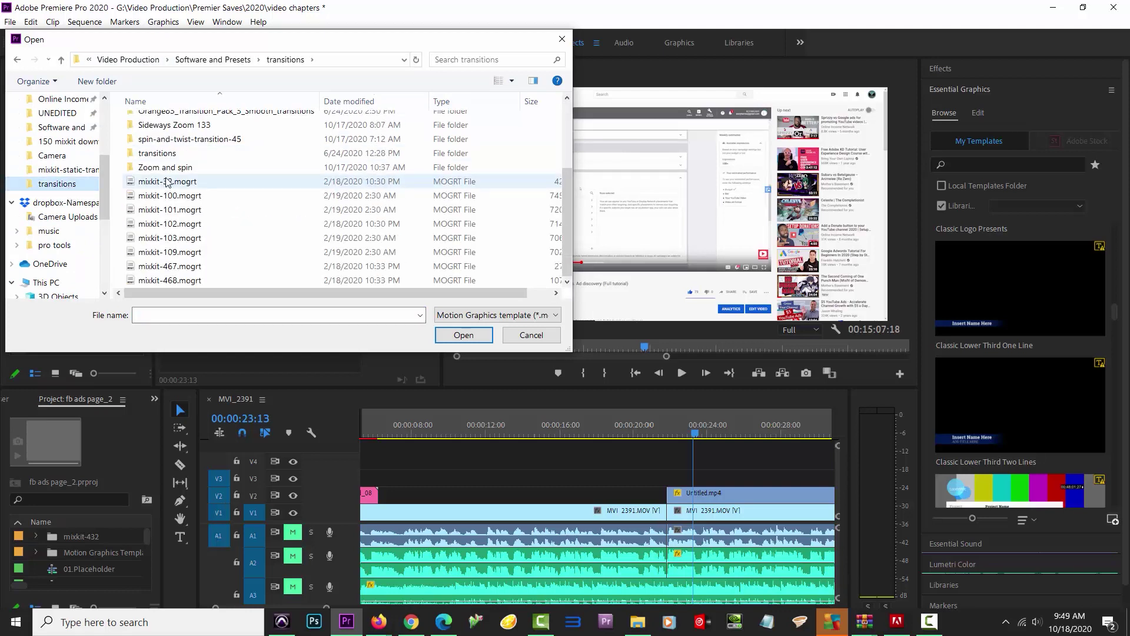
double_click(171, 281)
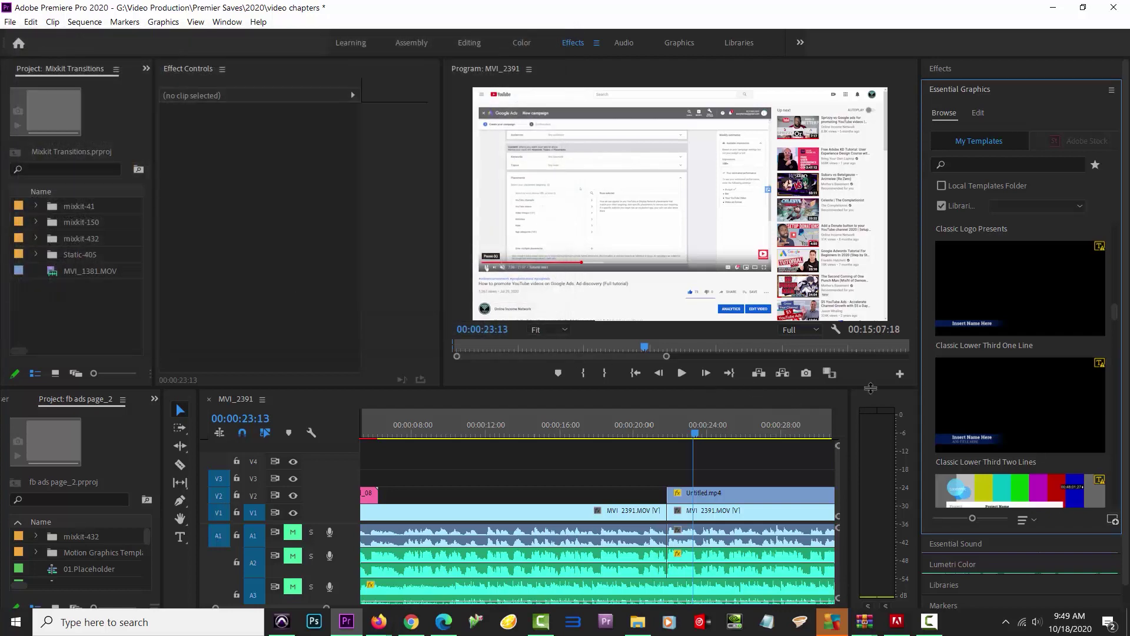
Step: Find the Transition 3 template in Essential Graphics and place it on track V3 over the cut where Untitled.mp4 begins
scroll(991, 295, down, 10)
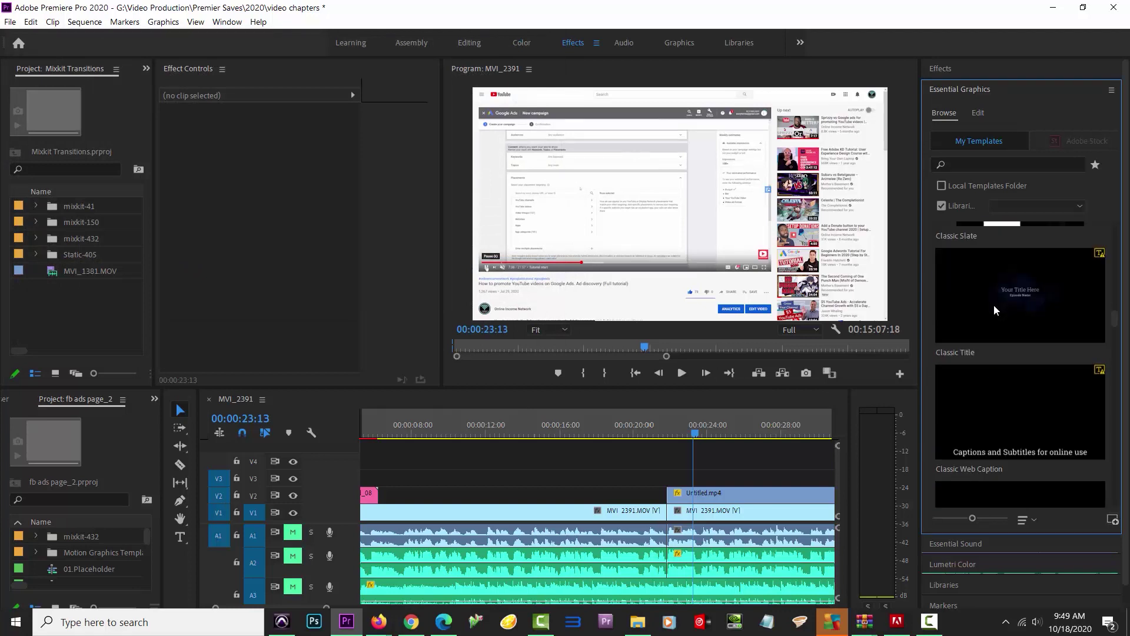
scroll(994, 306, down, 10)
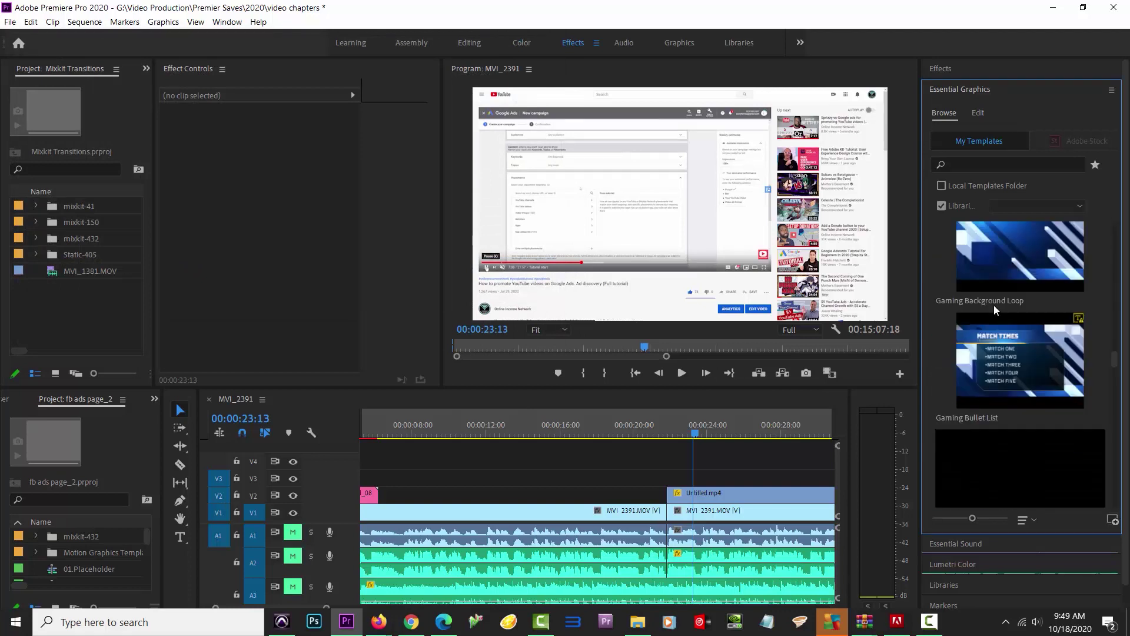
scroll(992, 332, down, 10)
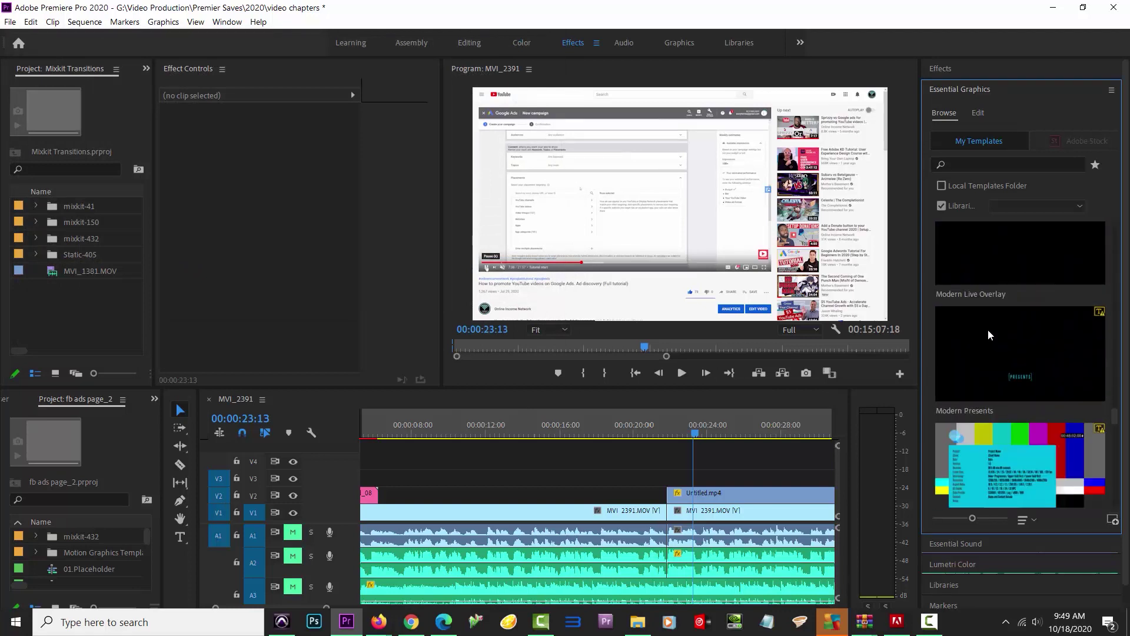
scroll(988, 332, down, 10)
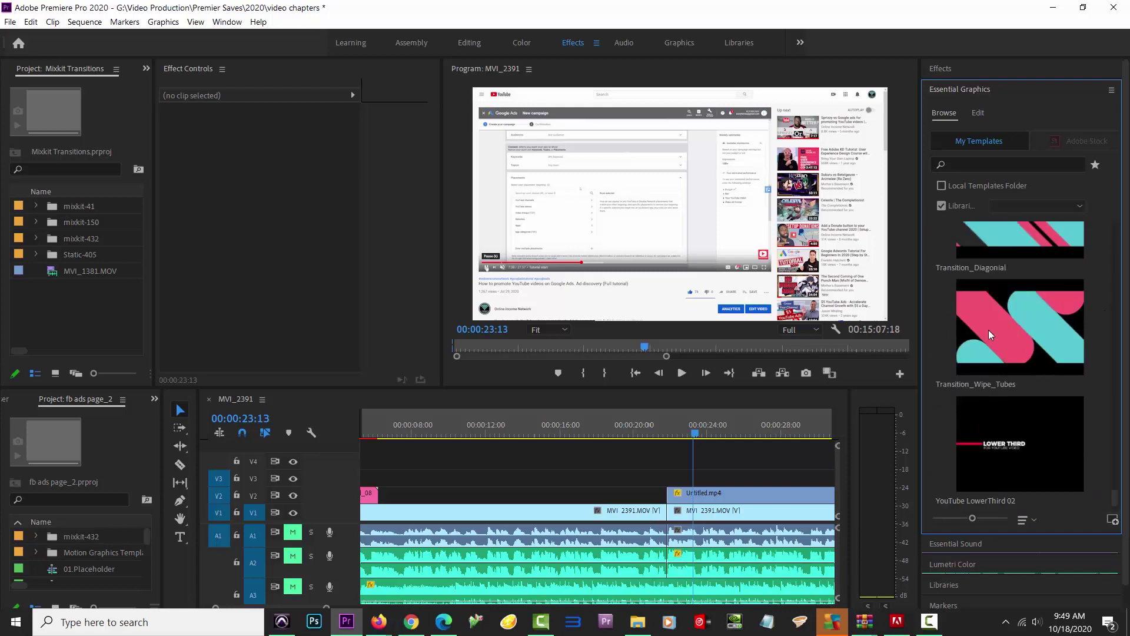
scroll(995, 430, up, 1)
scroll(995, 433, up, 4)
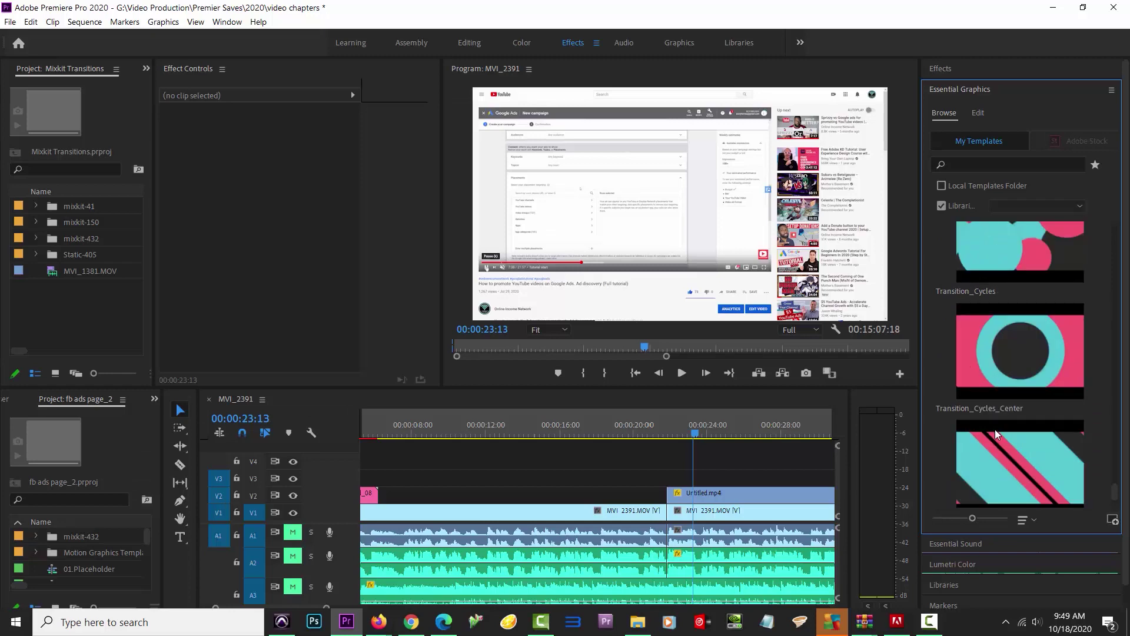
scroll(999, 430, up, 3)
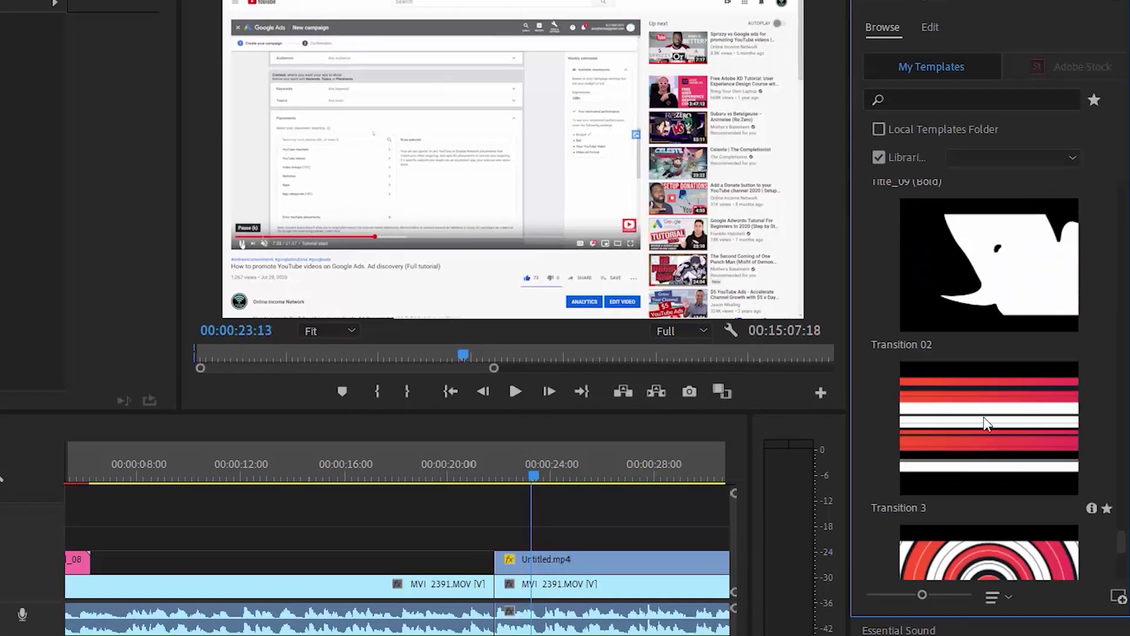
click(984, 417)
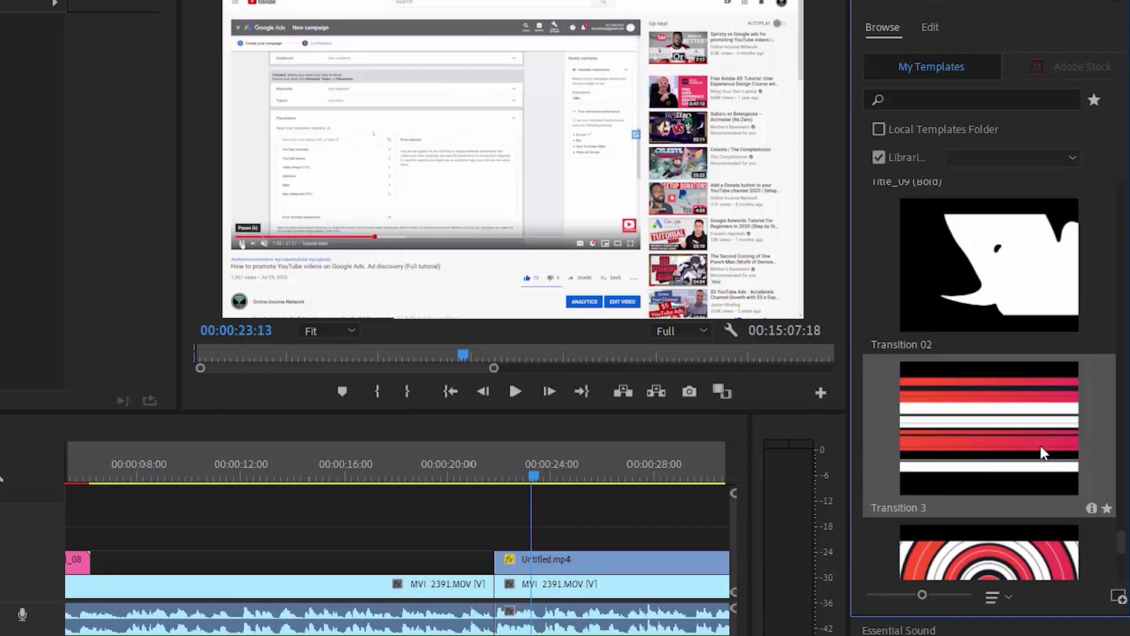
drag(580, 480, 459, 524)
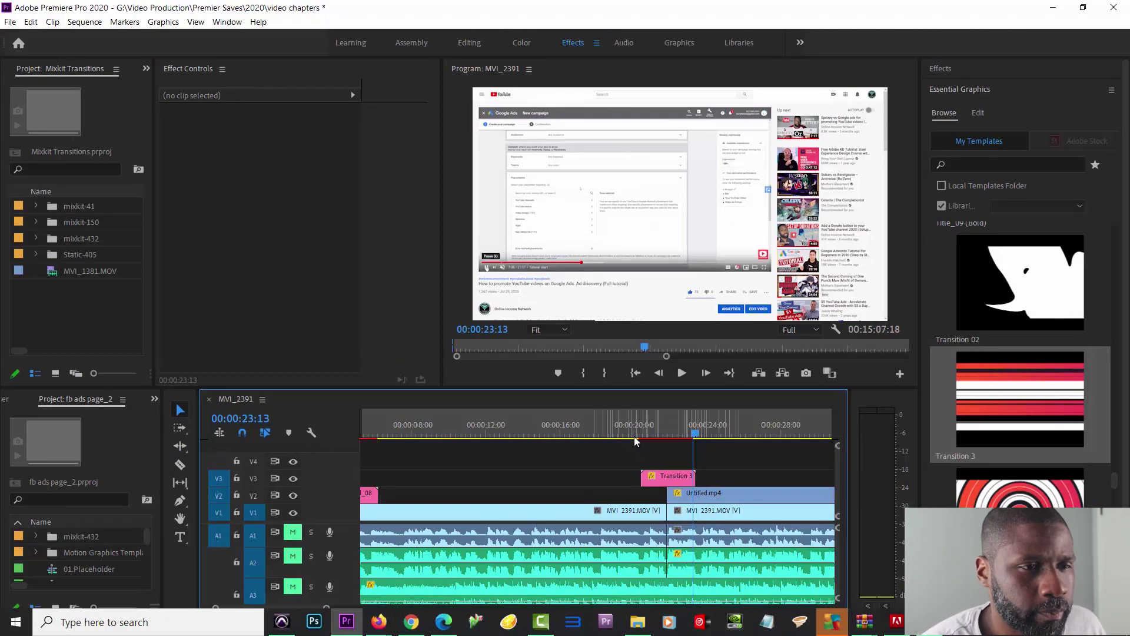
Step: Play the sequence from 00:00:18:06 across Transition 3, and select the transition clip to view its color and shadow settings
drag(666, 436, 712, 434)
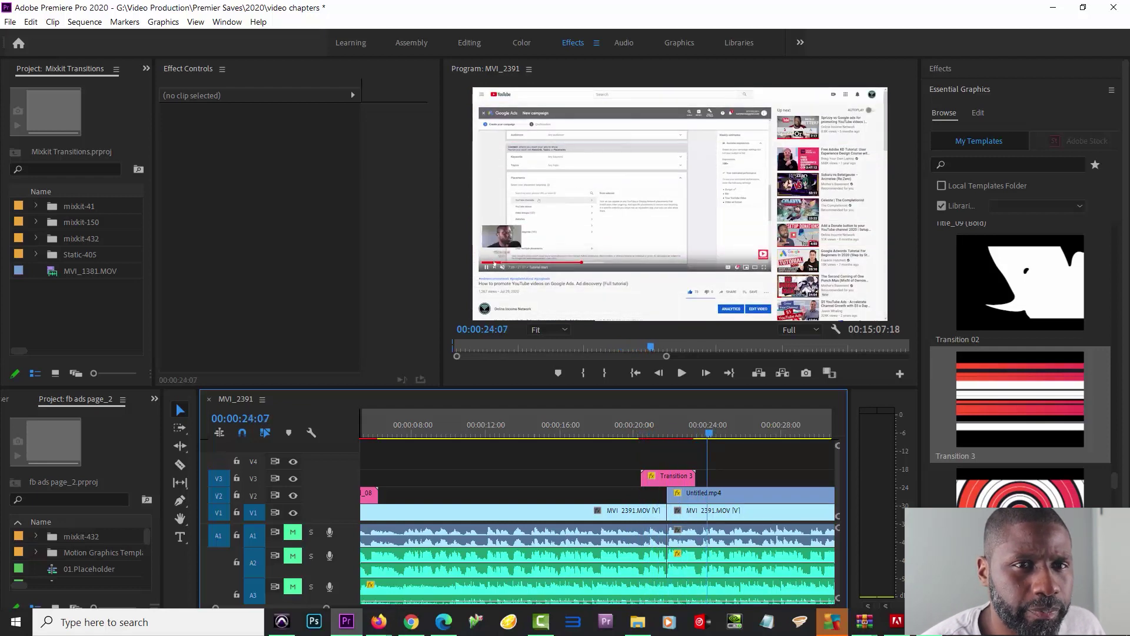
click(598, 435)
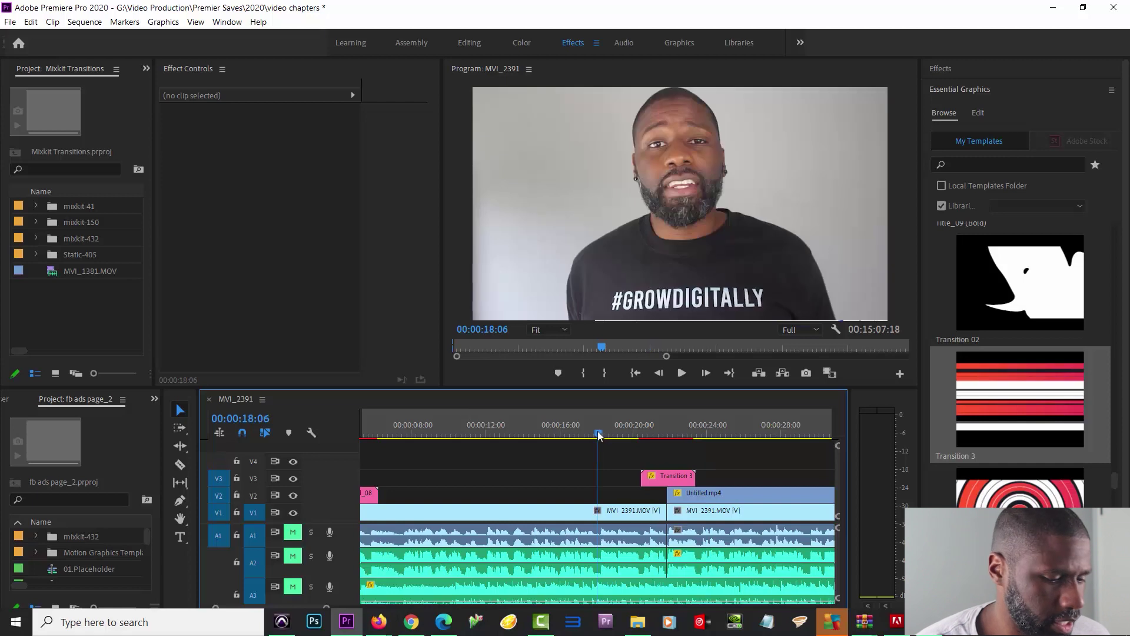
key(space)
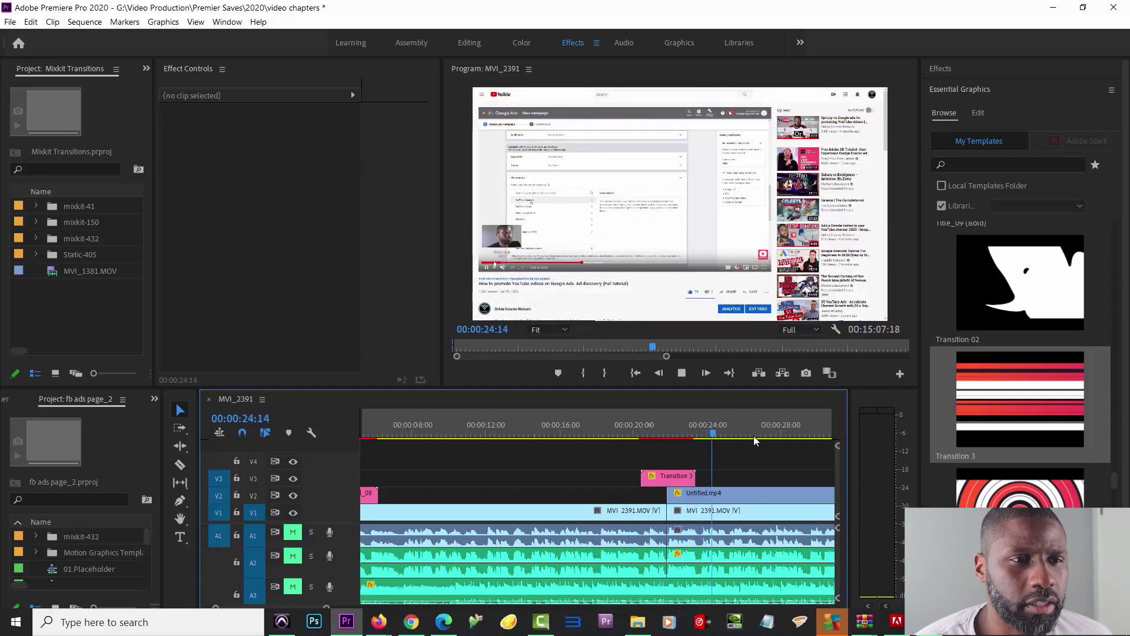
key(space)
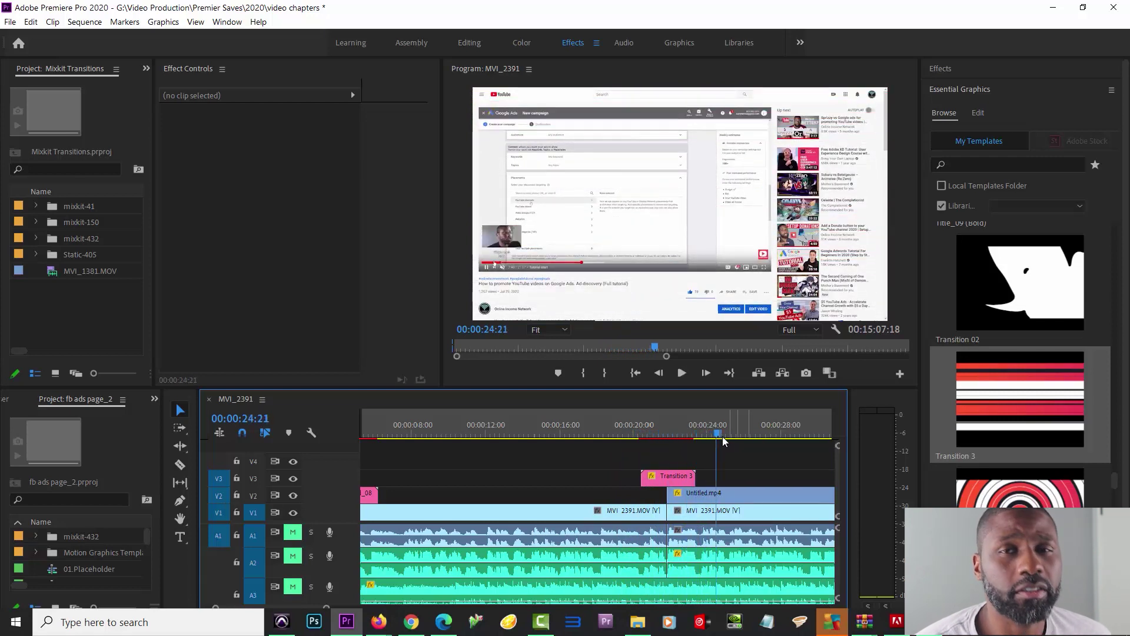
click(675, 481)
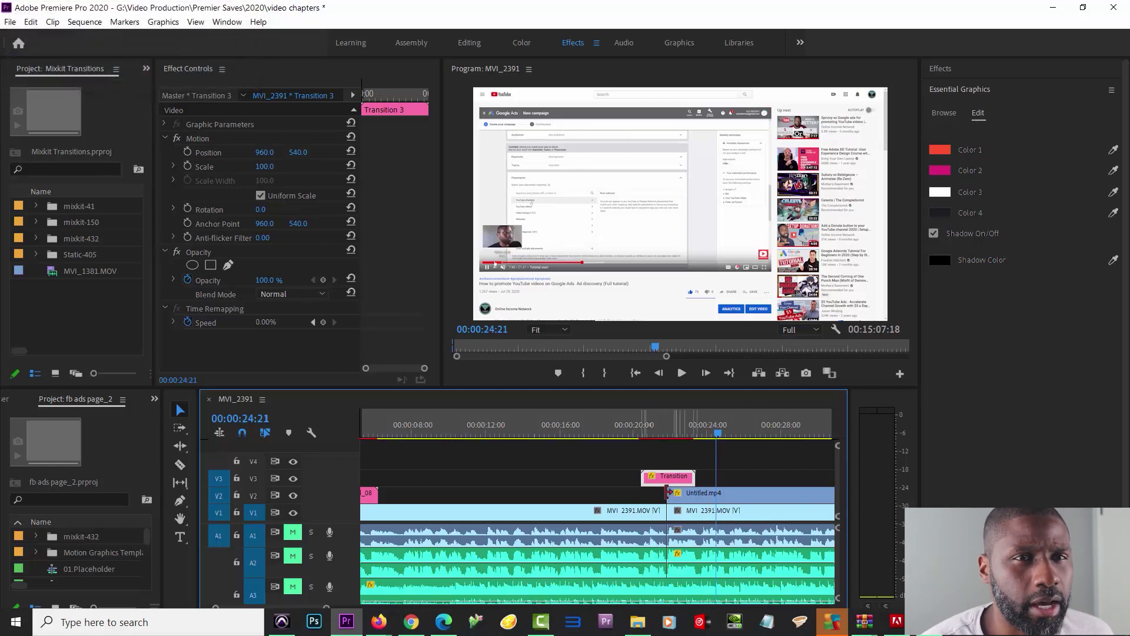
click(629, 433)
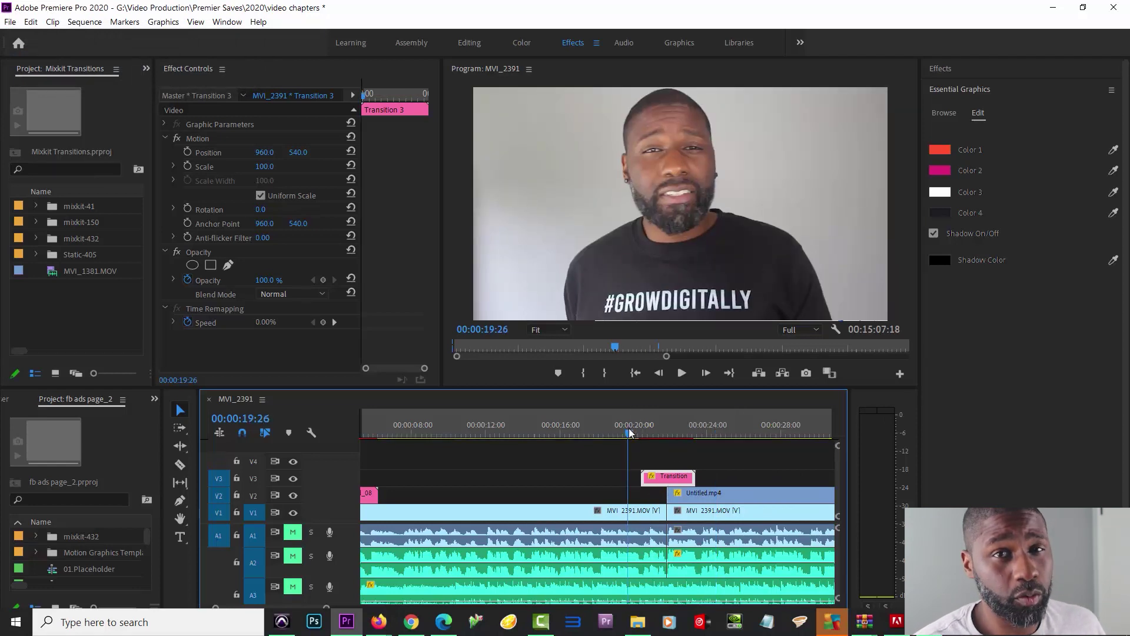
Step: Switch to File Explorer and open the mixkit zoom and spin-transition-50 folder inside the transitions folder
mouse_move(446, 626)
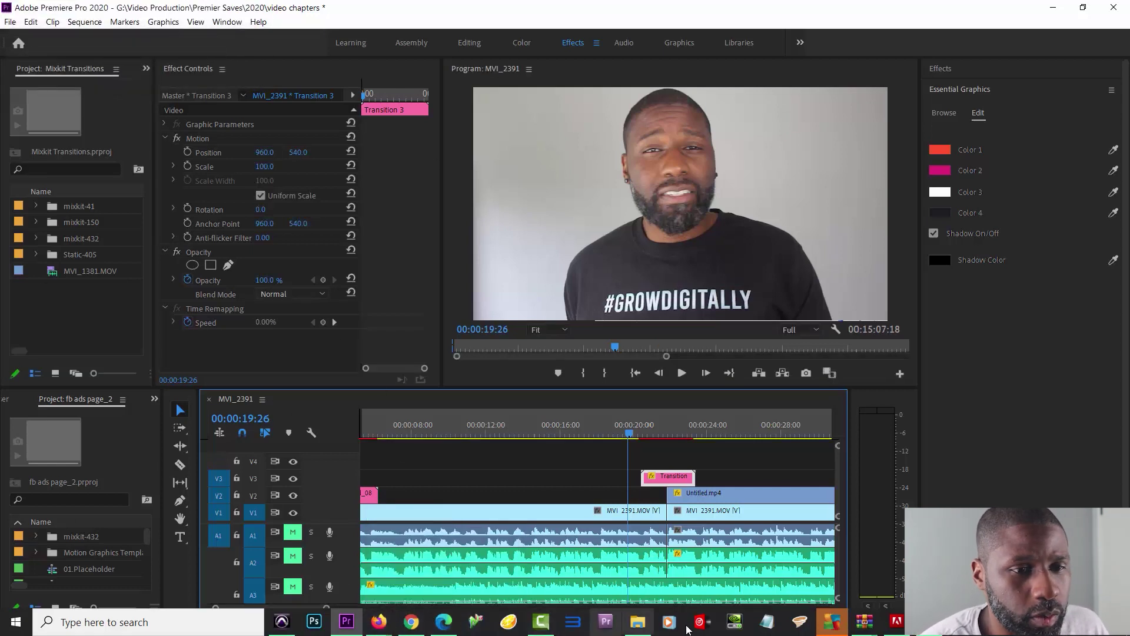
click(629, 626)
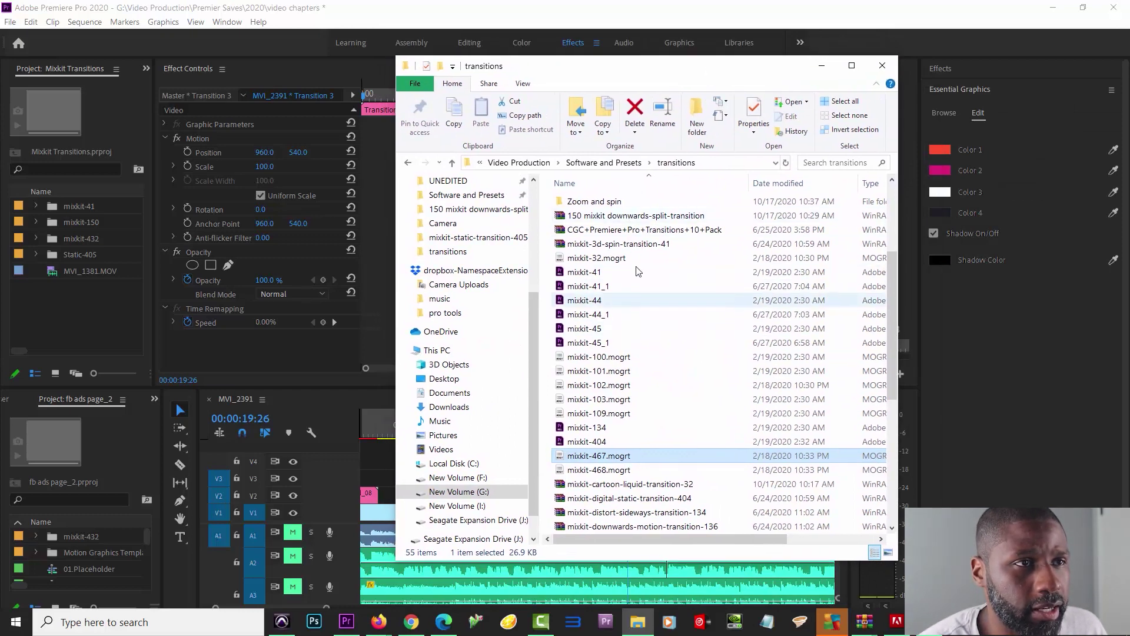
scroll(638, 328, up, 4)
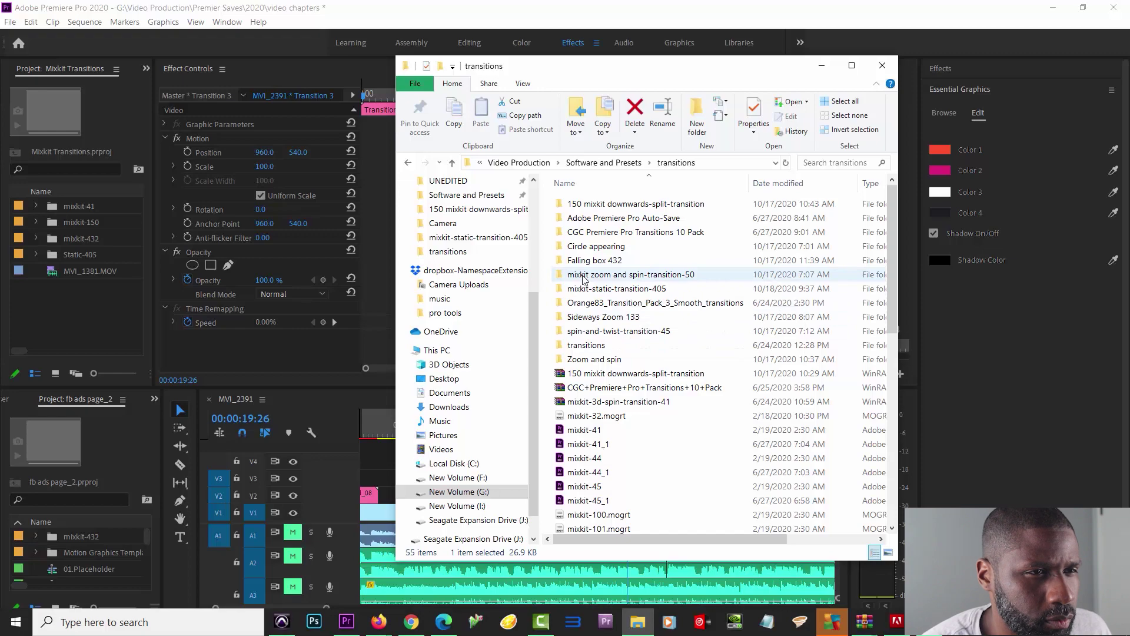
mouse_move(583, 279)
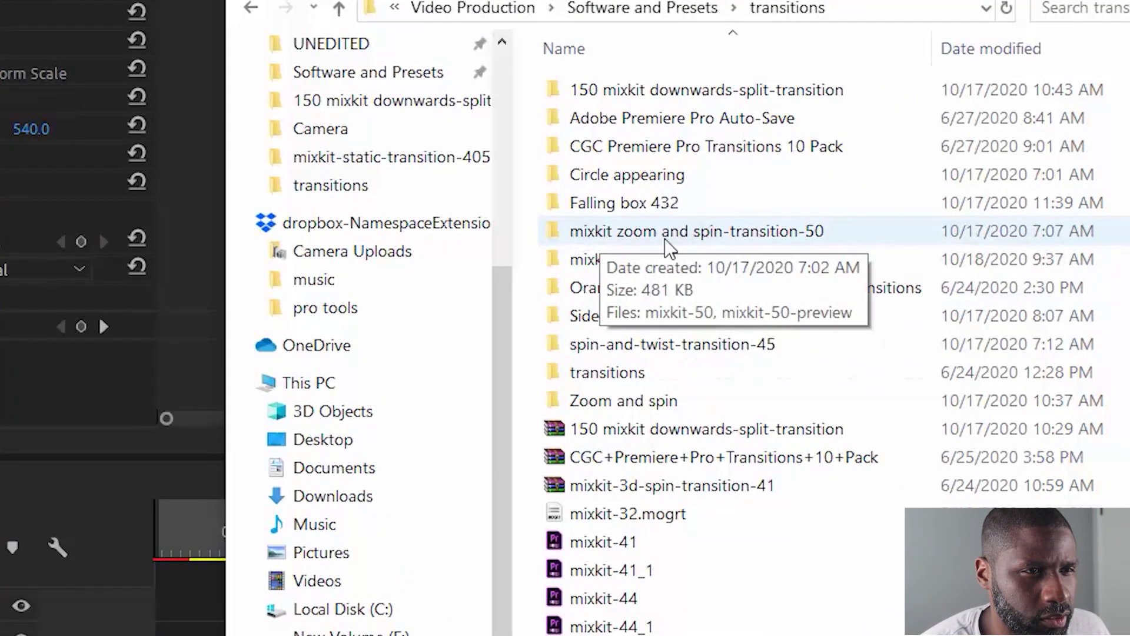
double_click(665, 238)
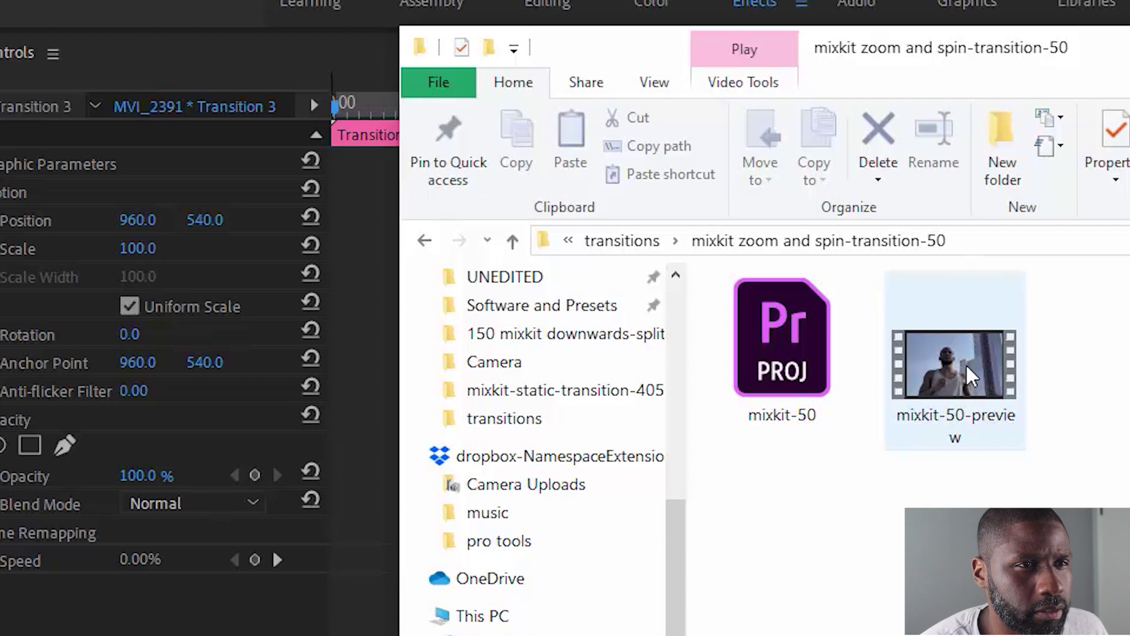
Step: Watch the mixkit-50-preview video and close the player
double_click(798, 139)
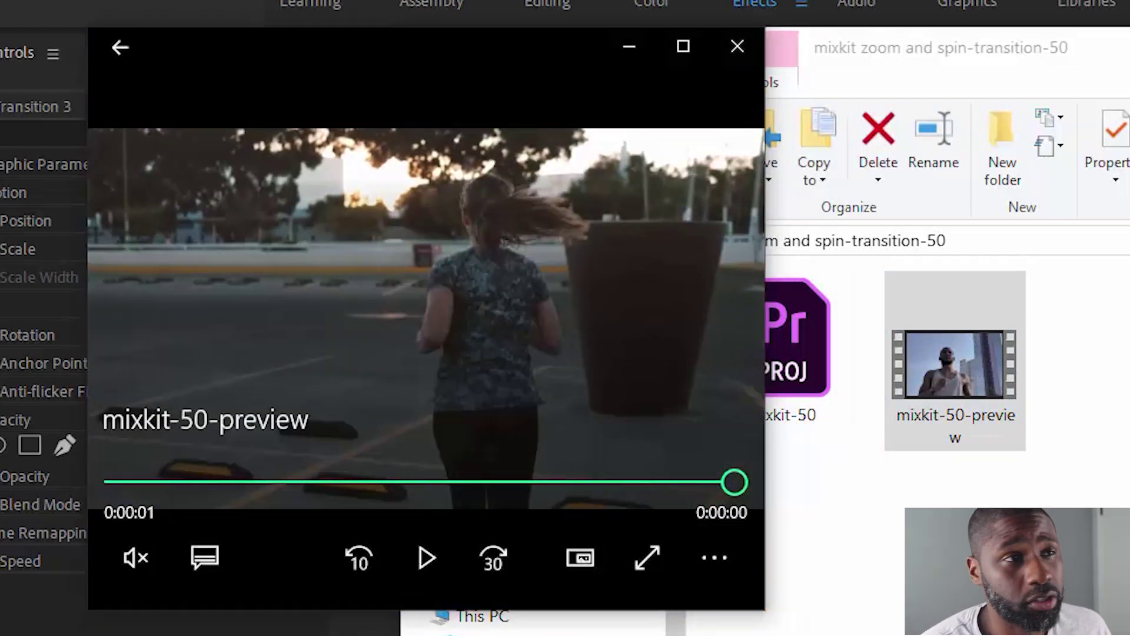
drag(525, 68, 1086, 235)
click(1095, 233)
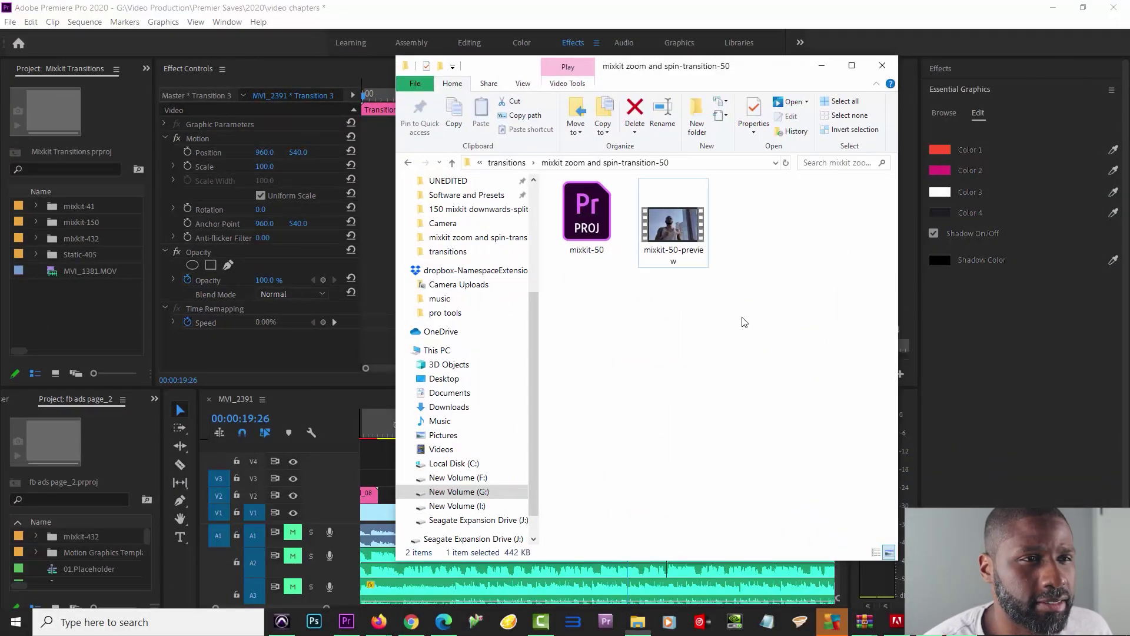
Step: Import the entire mixkit-50 project into the video chapters project with a folder and duplicate media allowed, leaving Zoom Shake Transition.mp4 offline
click(569, 206)
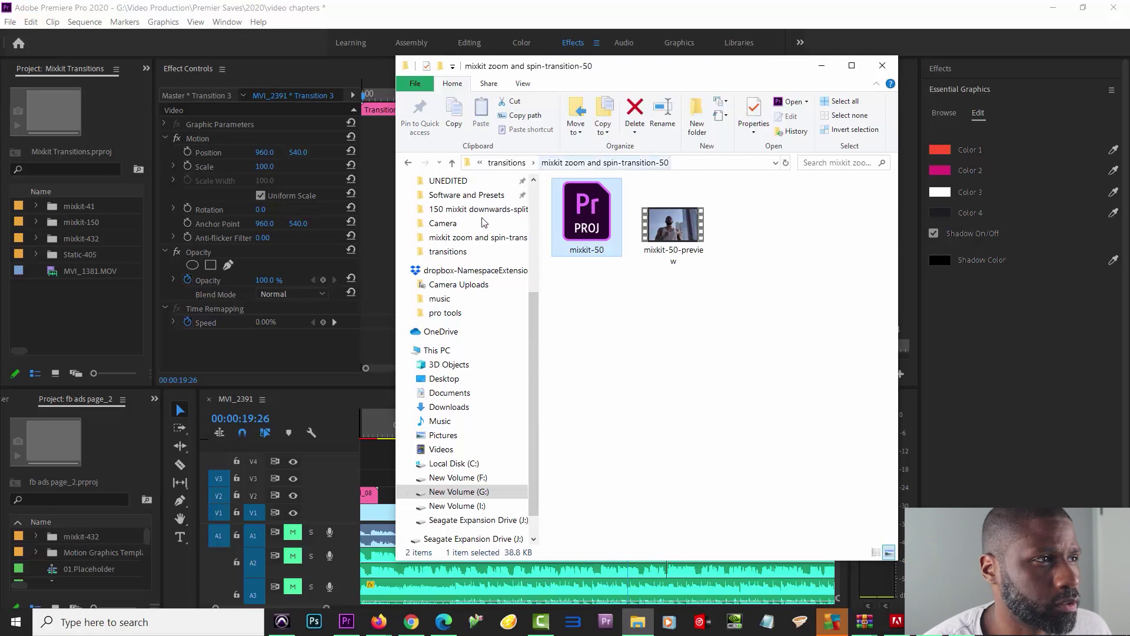
click(146, 70)
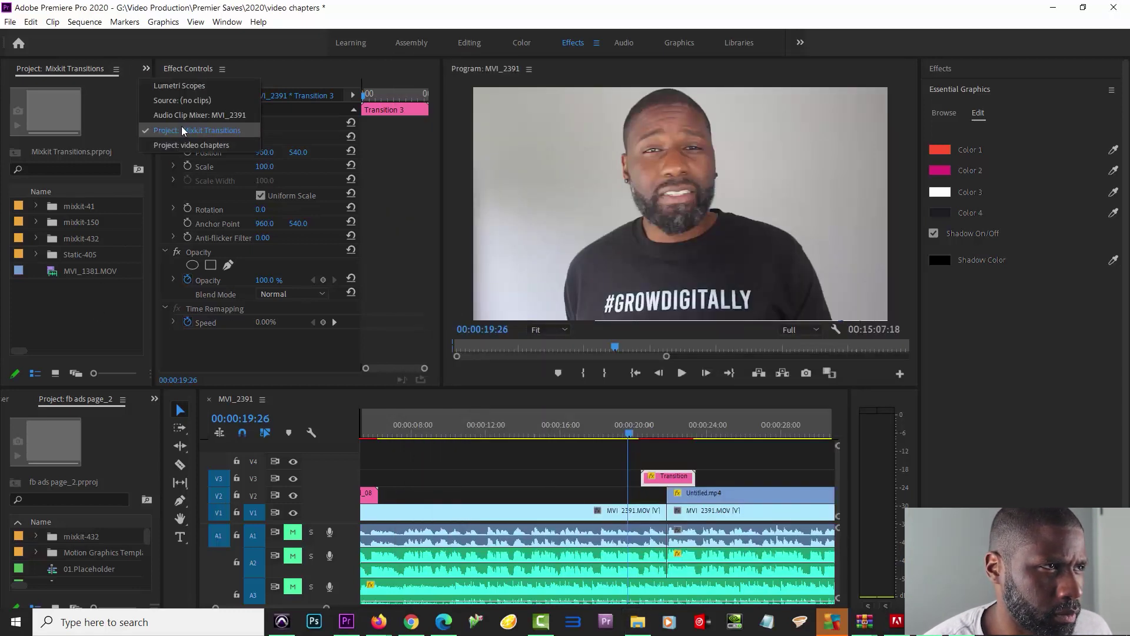
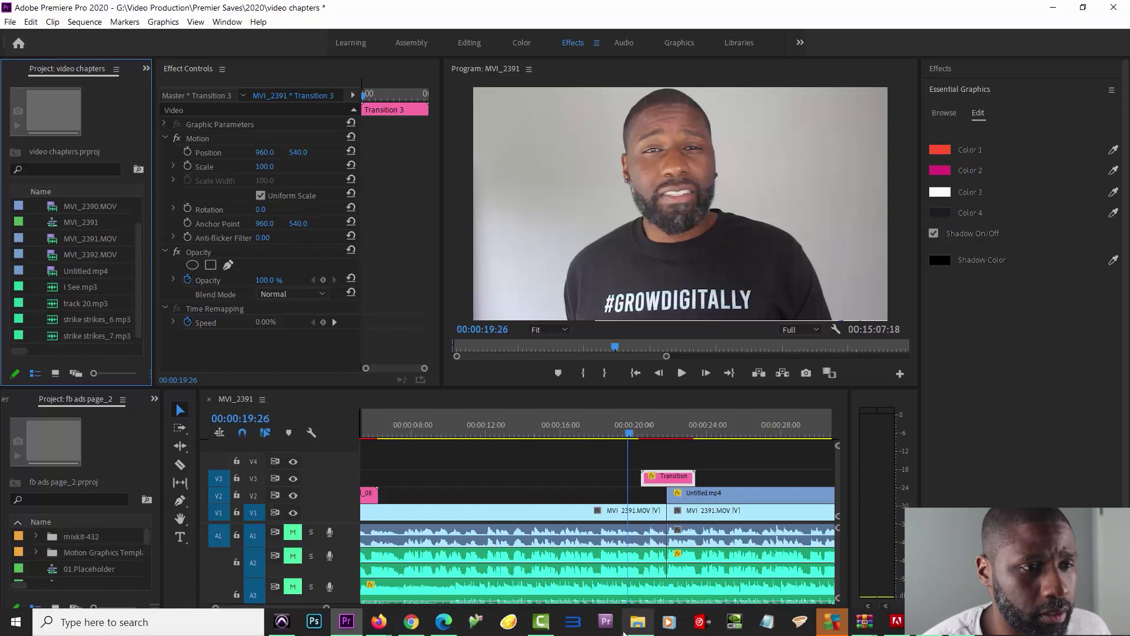
click(639, 625)
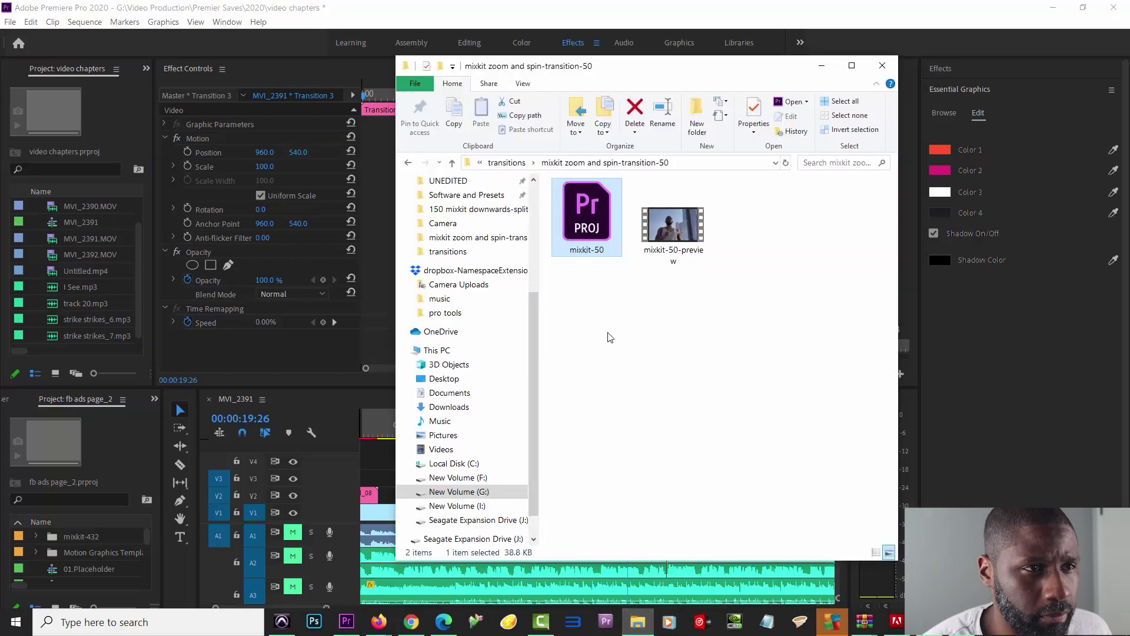
drag(580, 229, 109, 343)
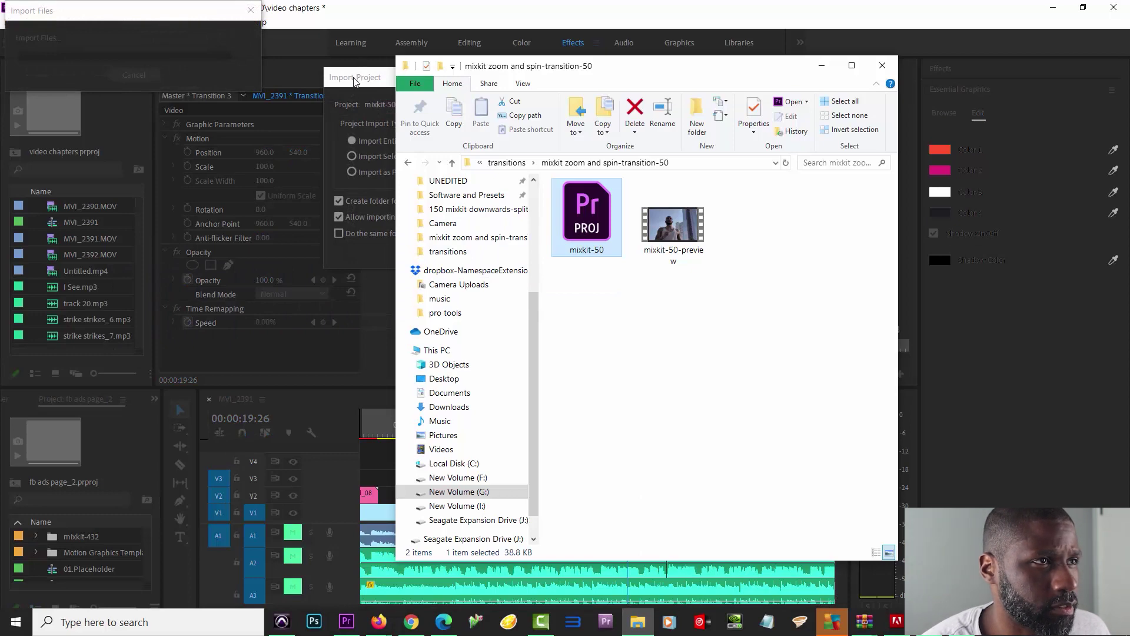
click(355, 80)
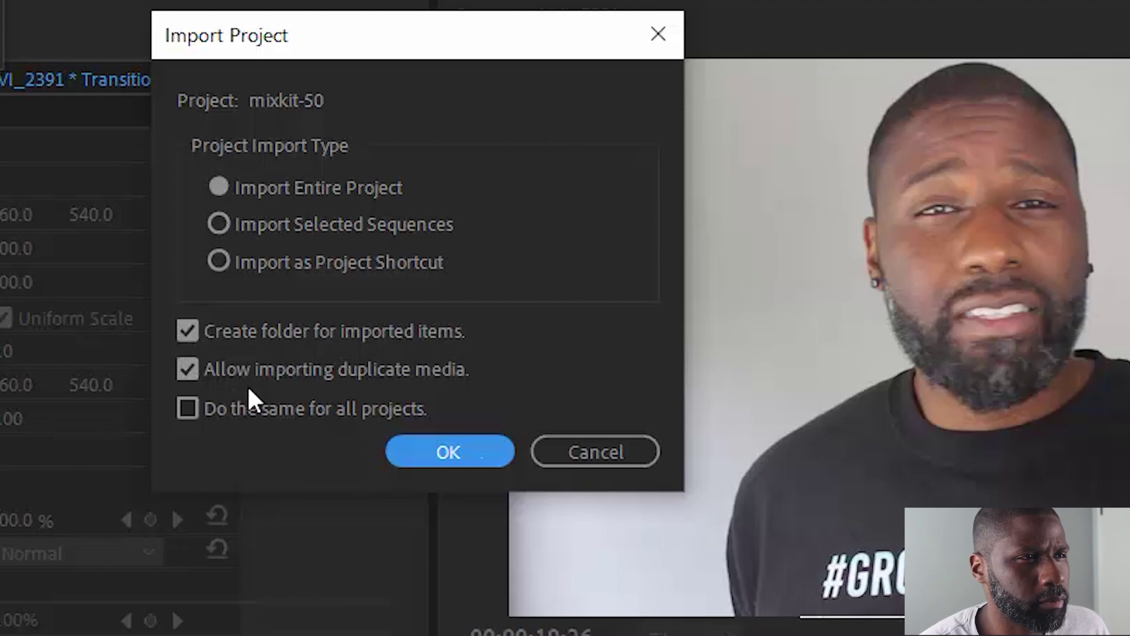
click(465, 450)
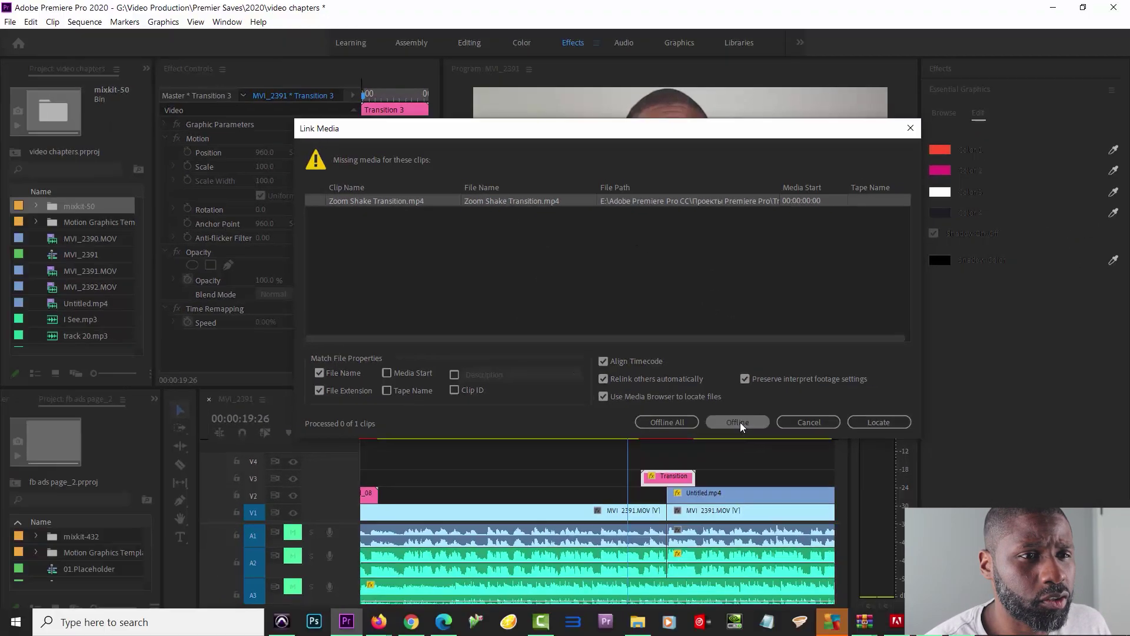
click(738, 422)
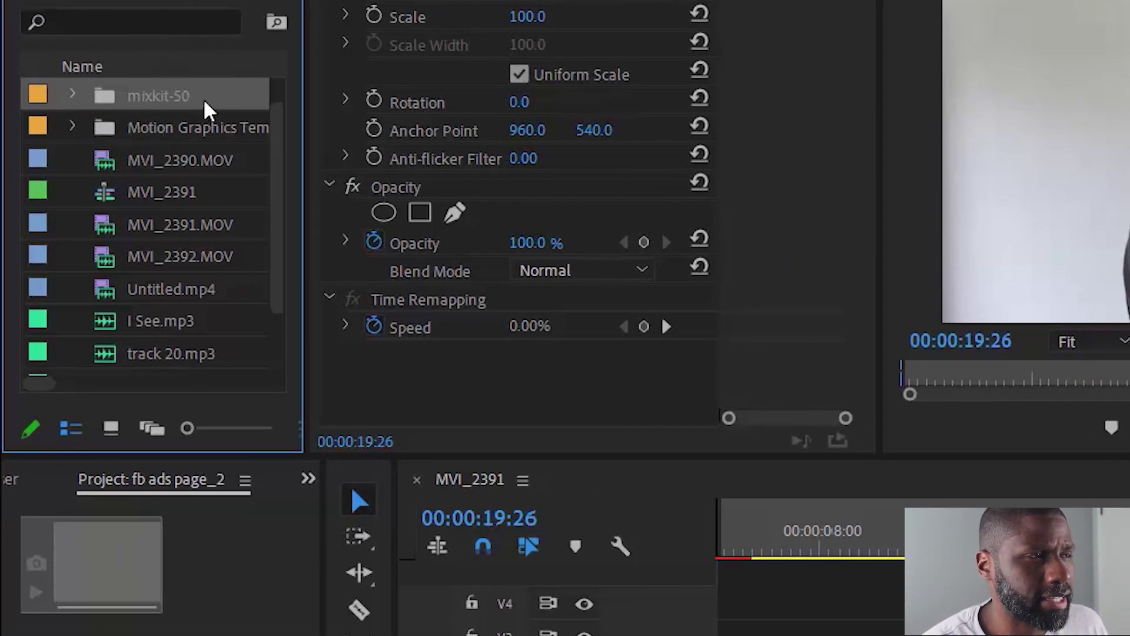
Step: Place the Zoom Shake Transition sequence from the mixkit-50 bin above MVI_2391.MOV, starting on track V2 at about 00:00:15:22
click(72, 96)
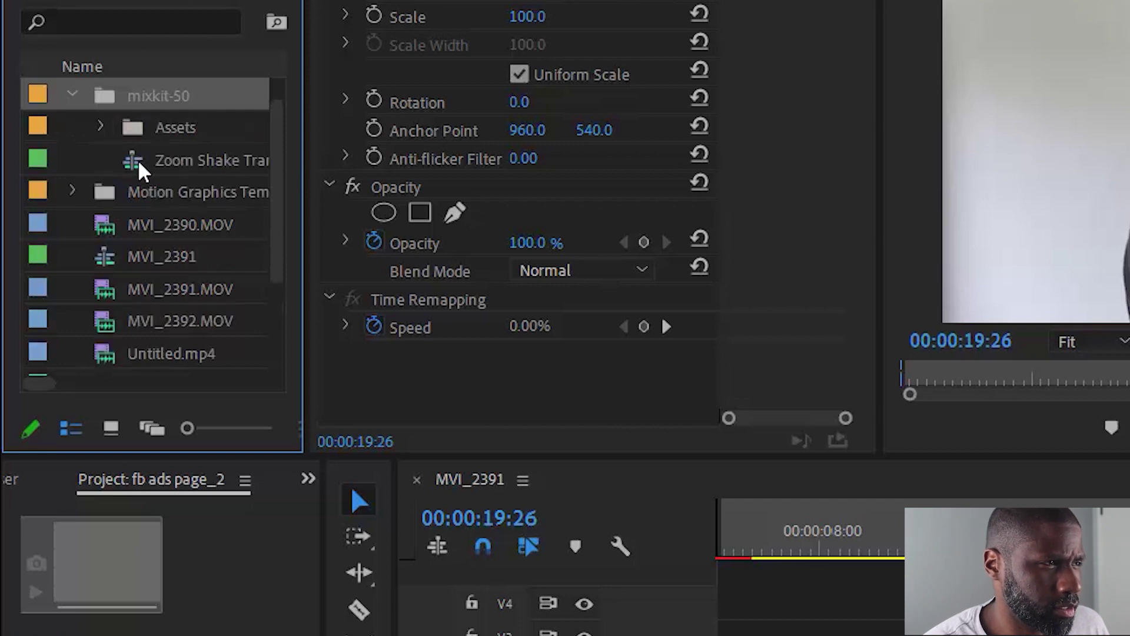
drag(180, 165, 1094, 635)
drag(330, 394, 349, 419)
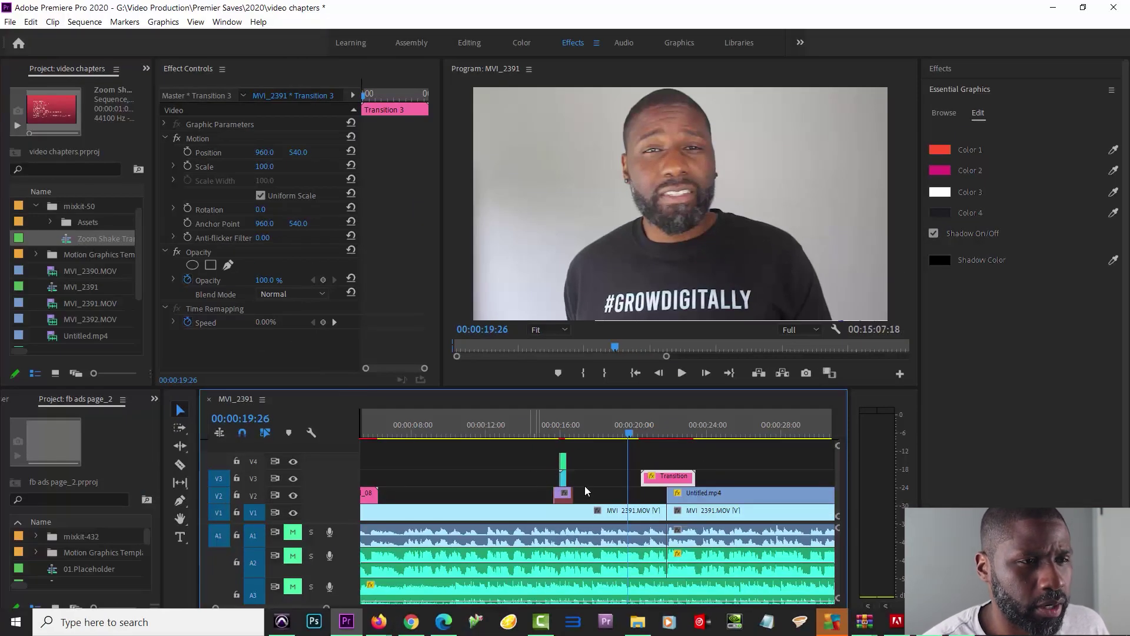
Step: Move the playhead to 00:00:15:22 at the start of the Zoom Shake Transition clips and activate the Editing workspace
click(554, 437)
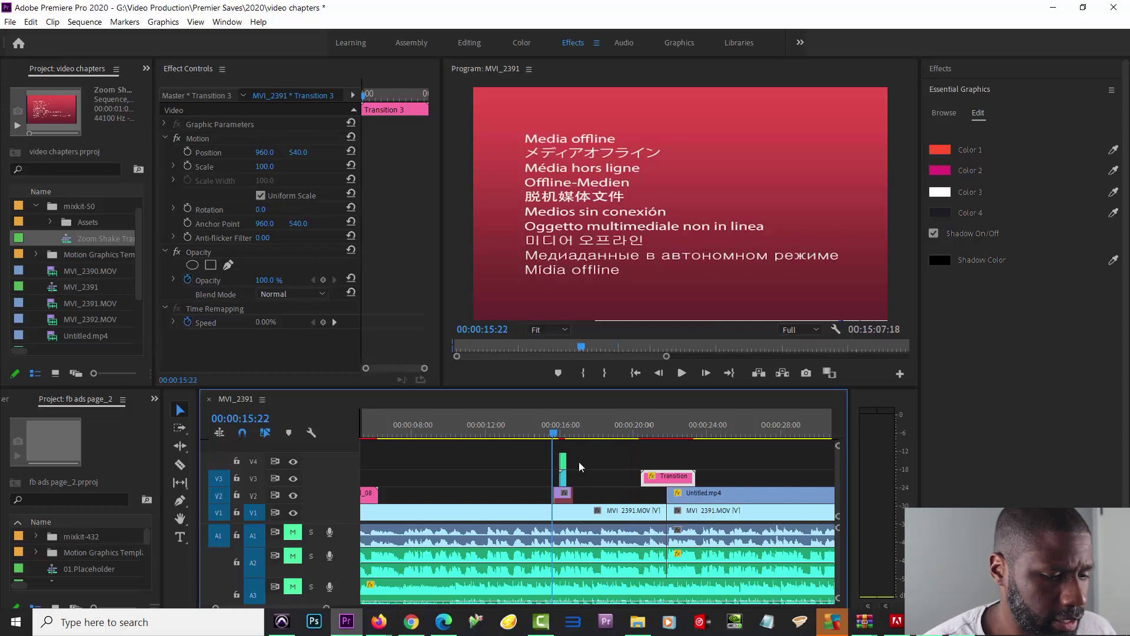
key(=)
key(=)
key(=)
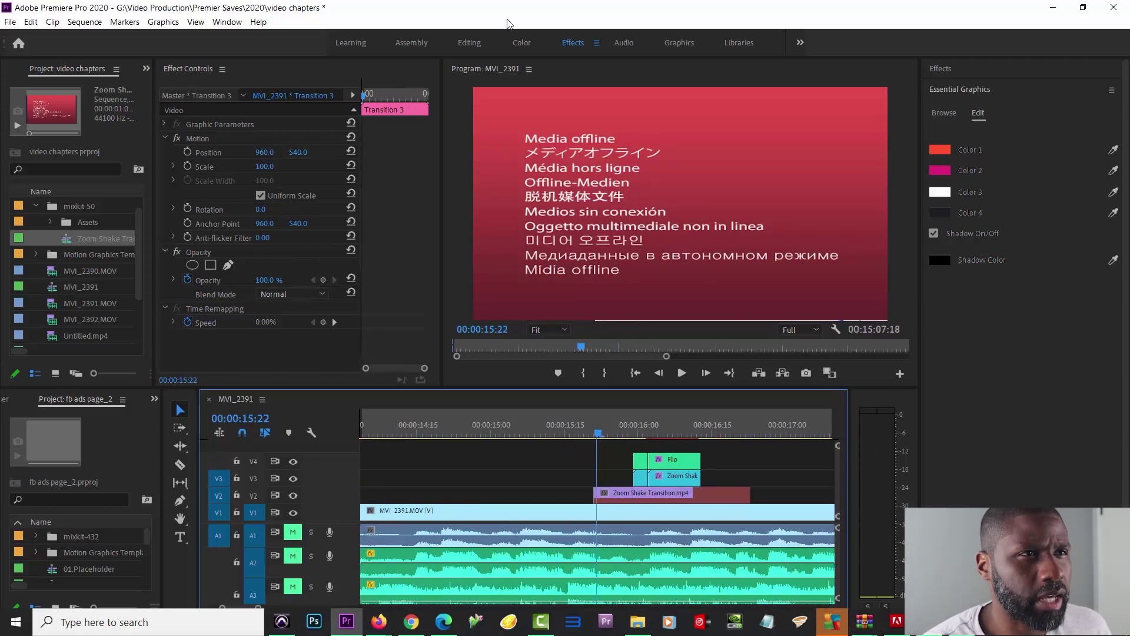
click(469, 43)
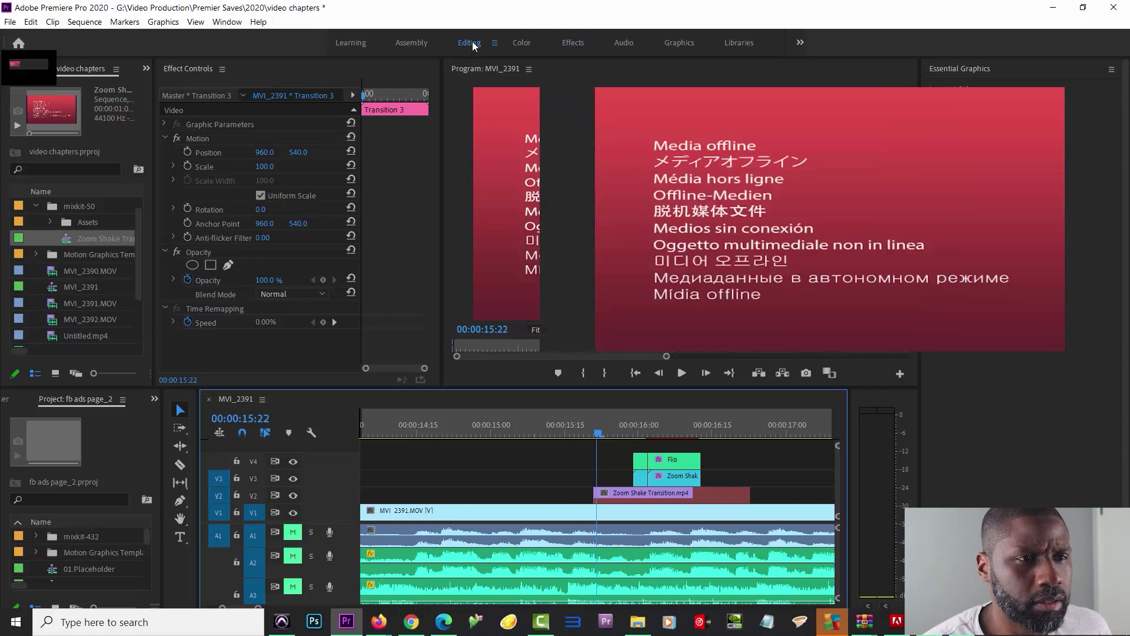
scroll(651, 531, right, 2)
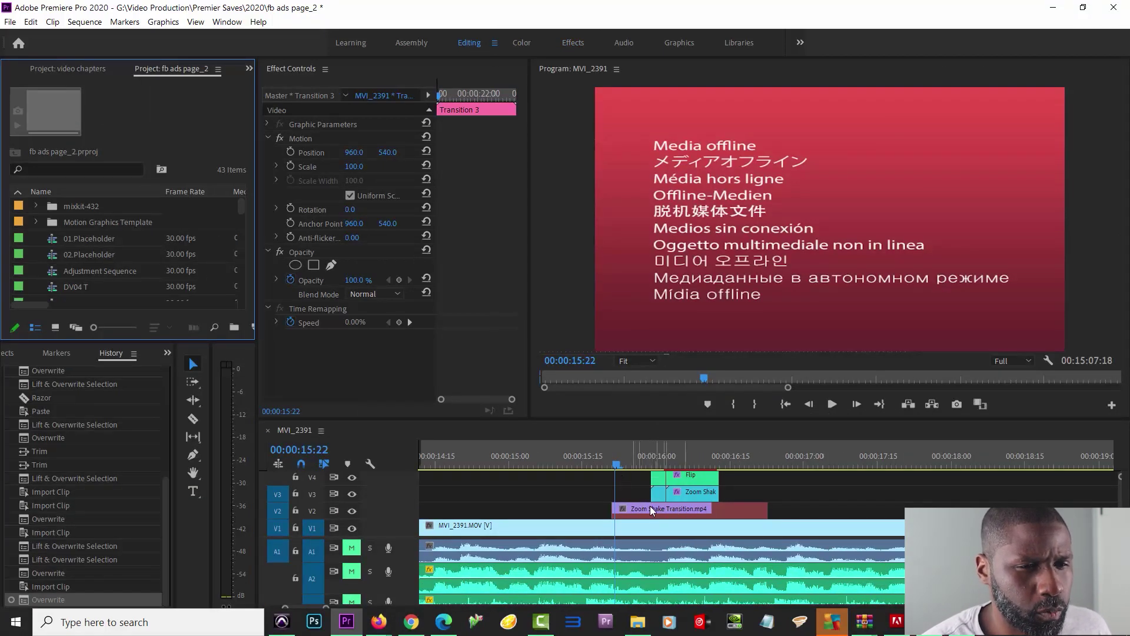
Step: Check the start of the mixkit-50-preview video and delete the offline Zoom Shake Transition.mp4 clip from track V2
click(648, 509)
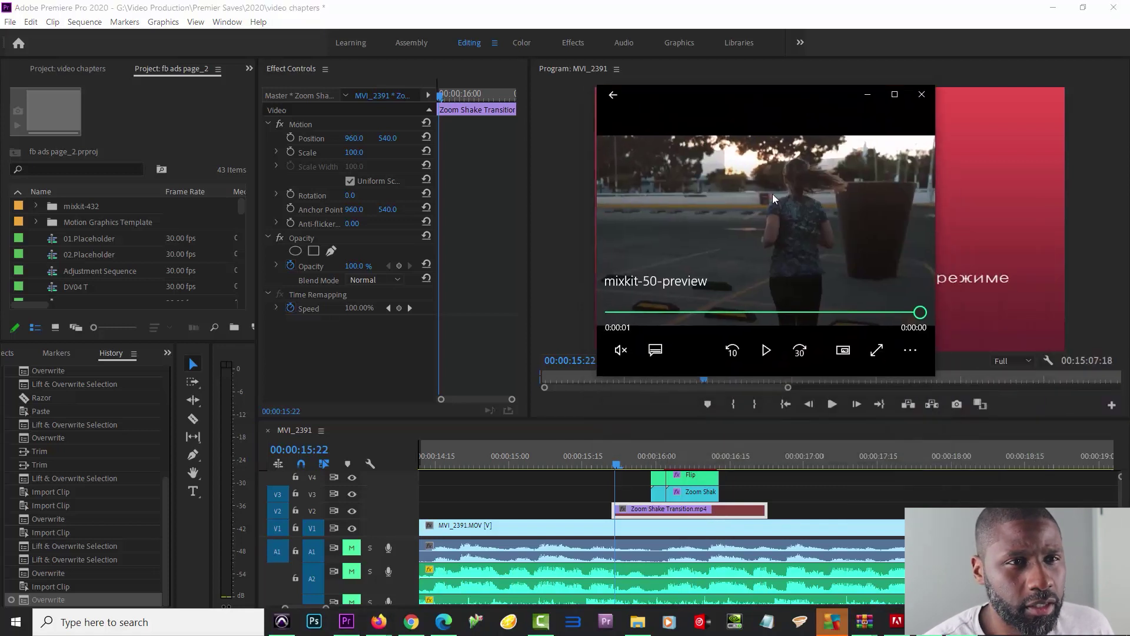
click(639, 312)
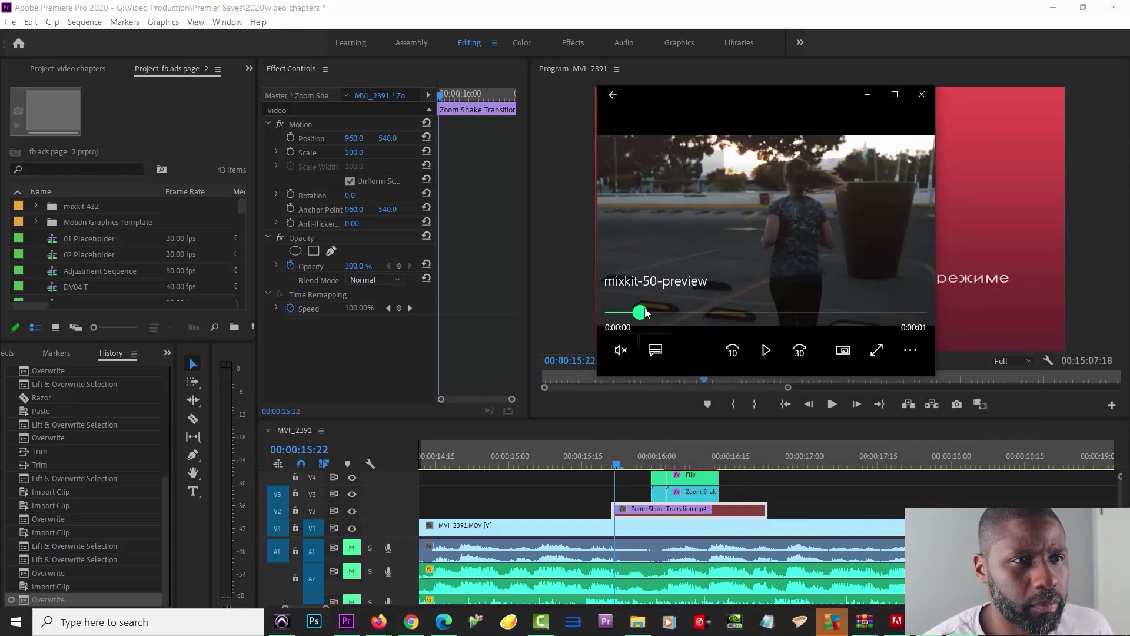
drag(804, 102, 1129, 103)
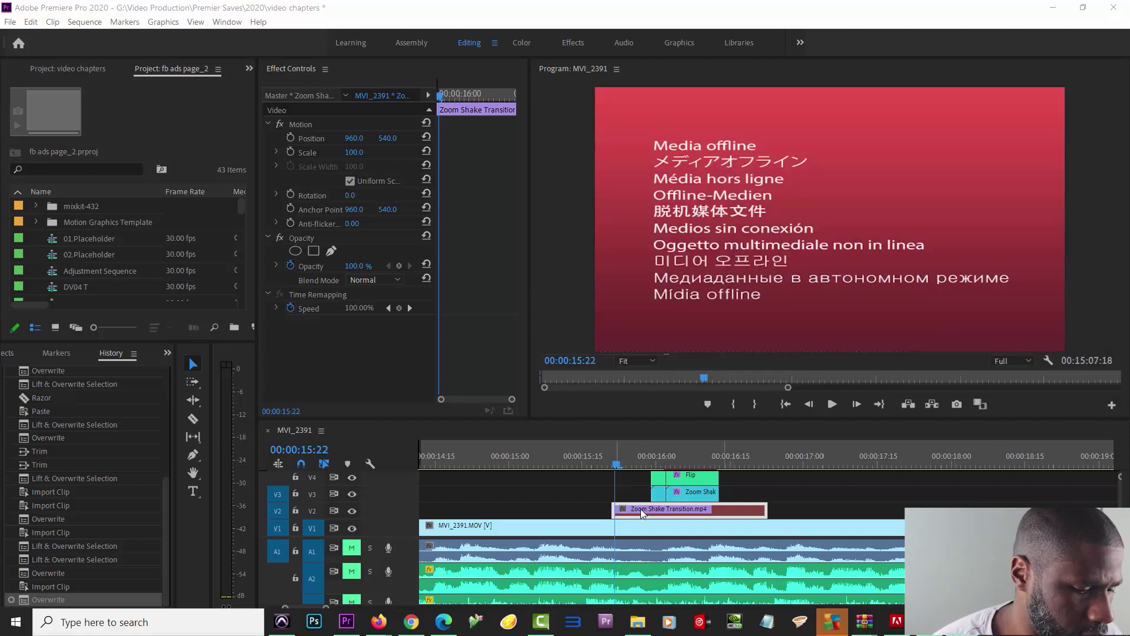
click(640, 512)
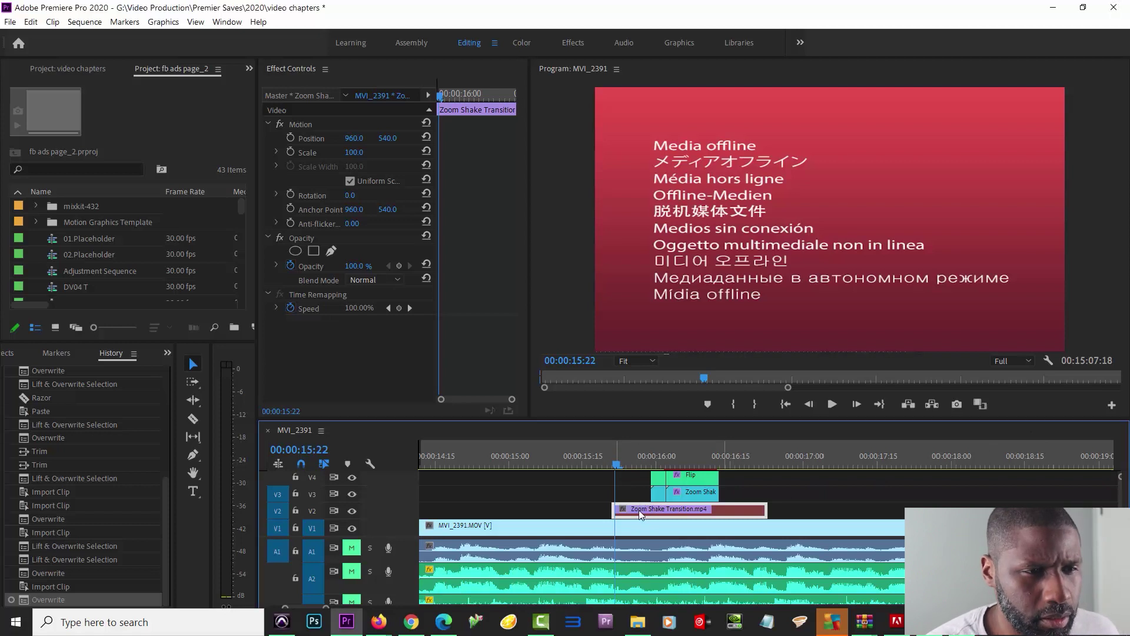
key(Delete)
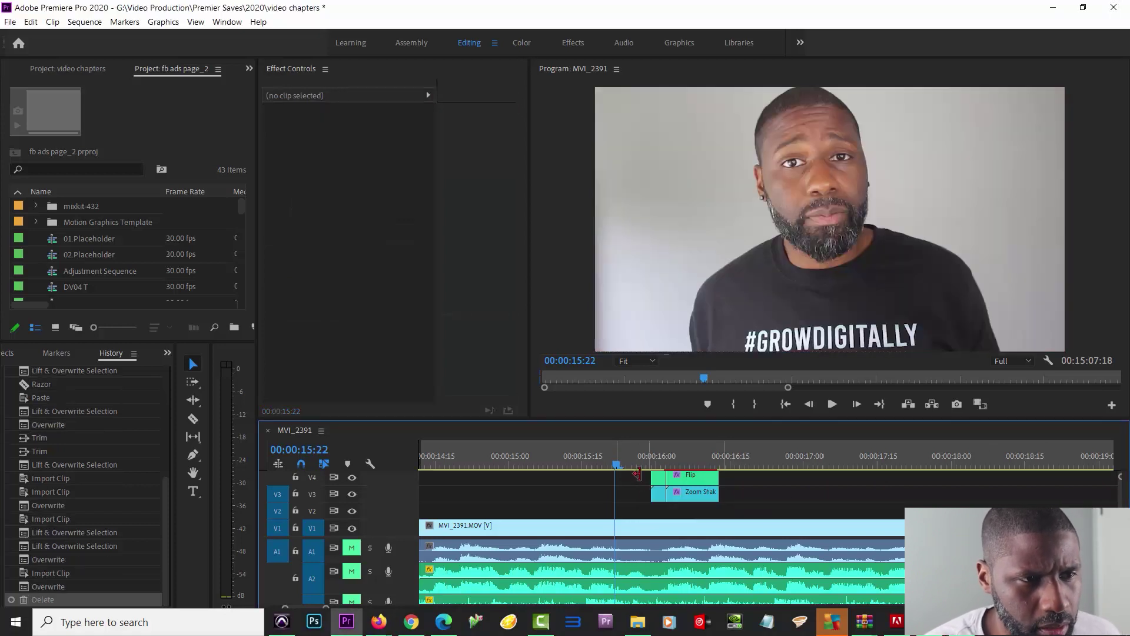
Step: Scrub and play the sequence across the Zoom Shake Transition and Flip clips near 00:00:16:00
scroll(635, 491, up, 1)
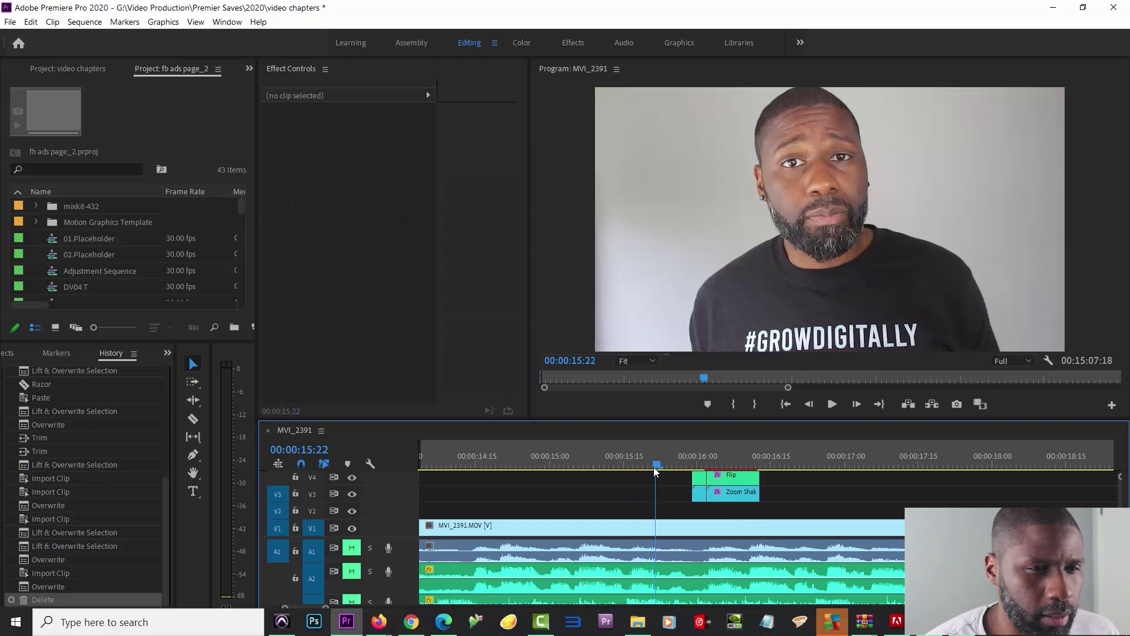
drag(657, 466, 768, 467)
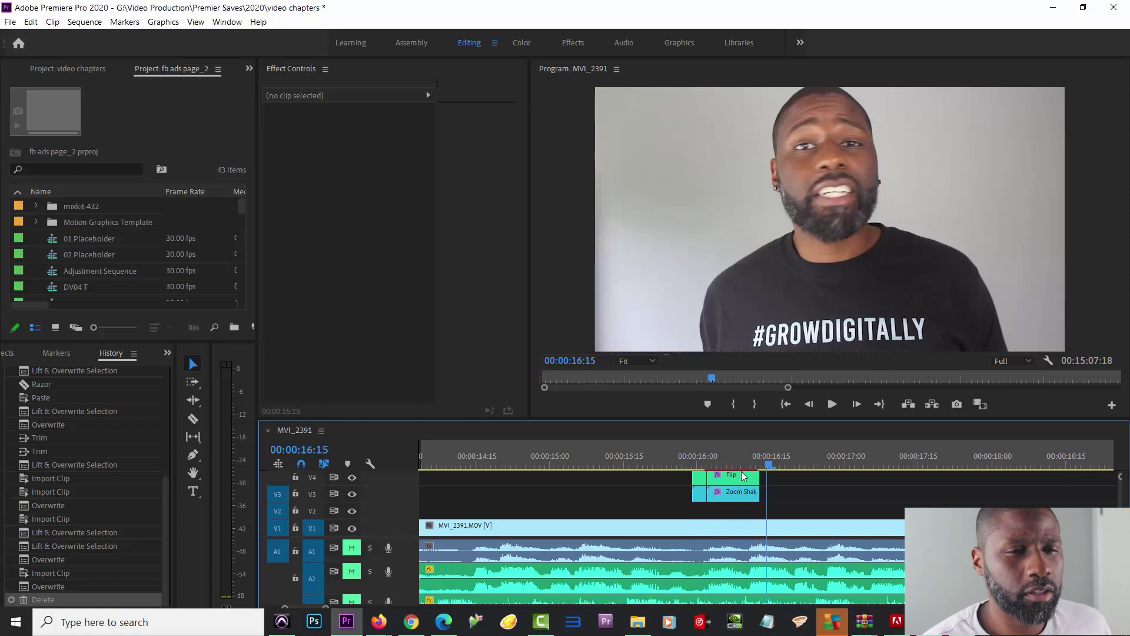
click(635, 465)
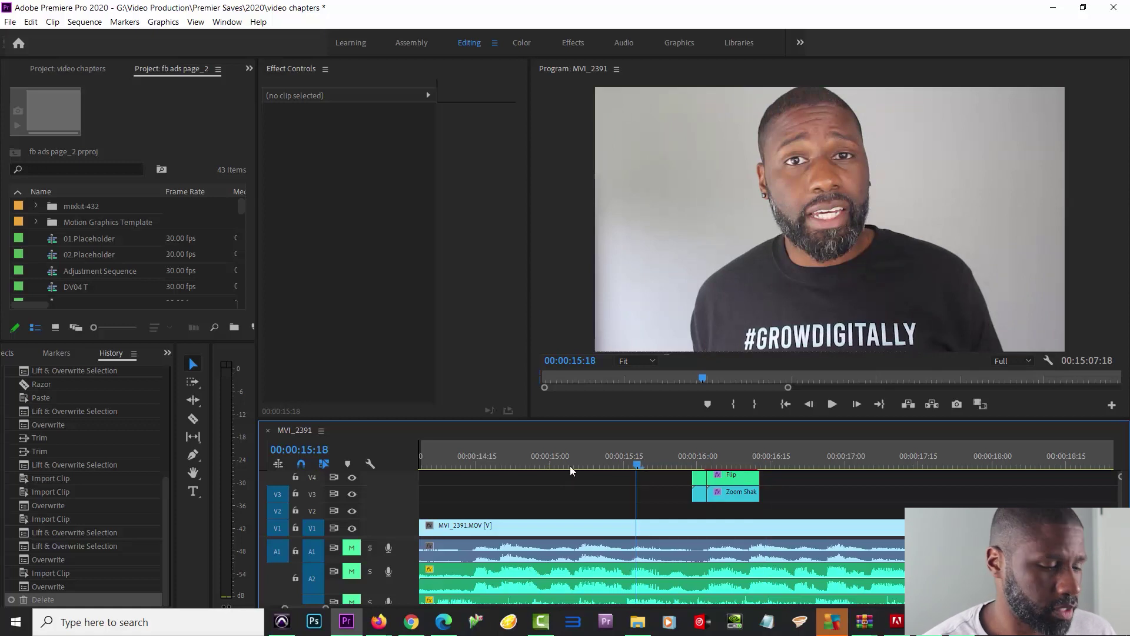
click(539, 464)
key(space)
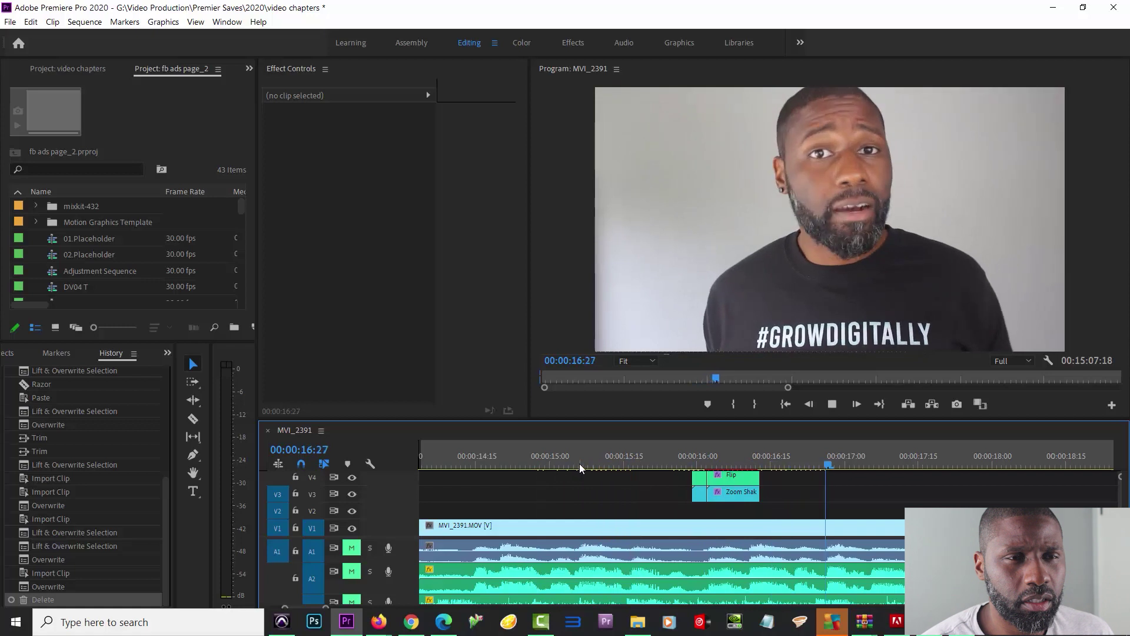
key(space)
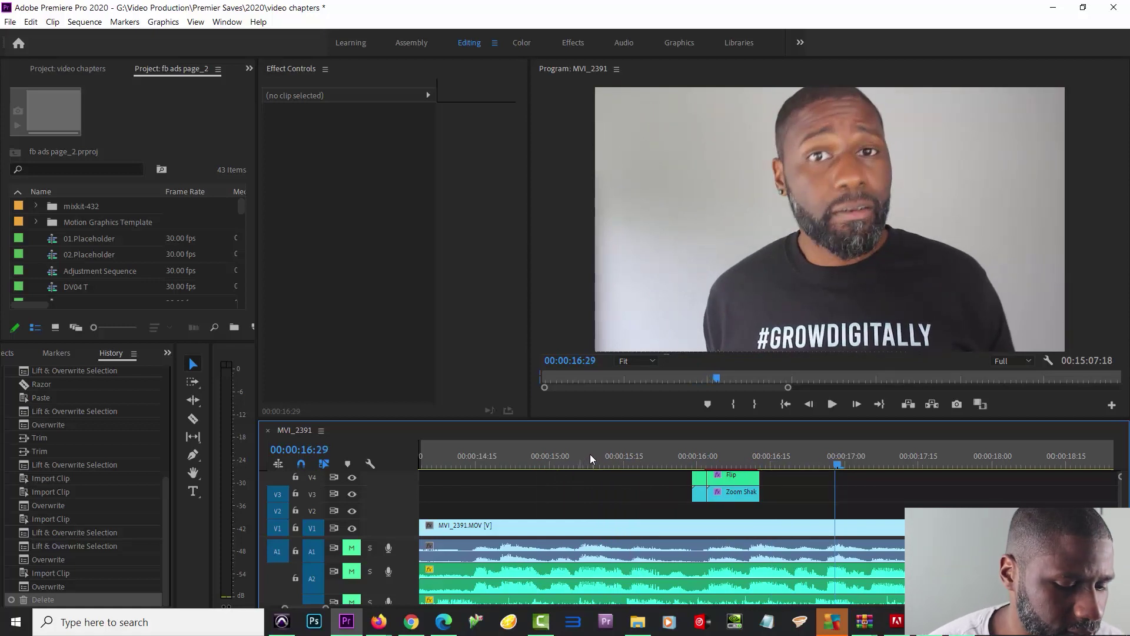
Step: Render the sequence's effects and play back the transition from 00:00:15:26
key(Return)
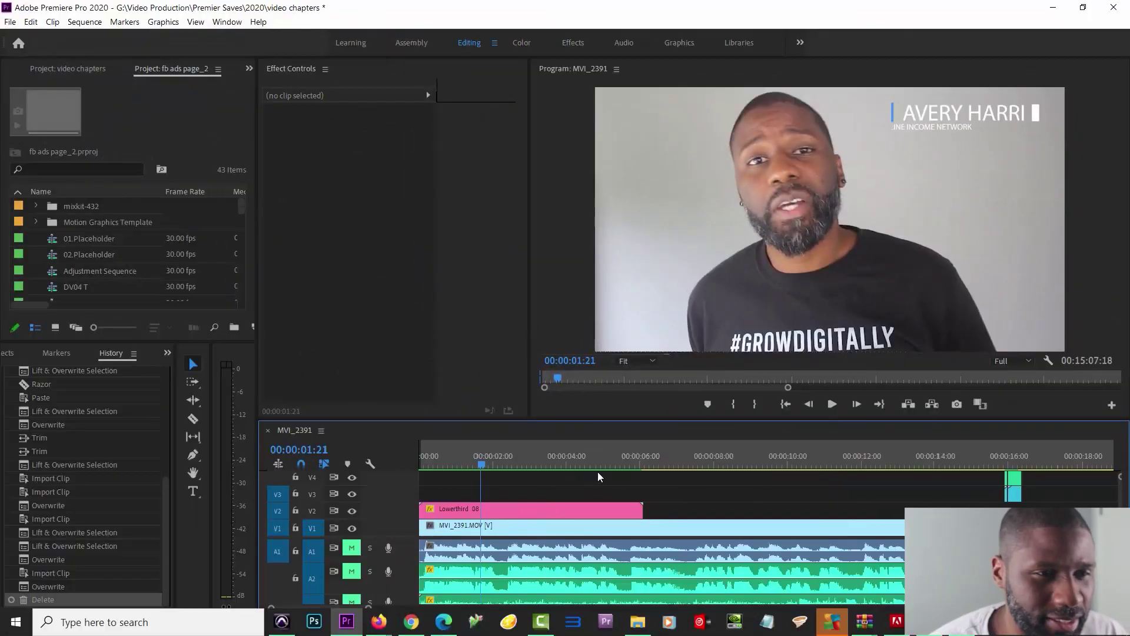
scroll(619, 468, down, 4)
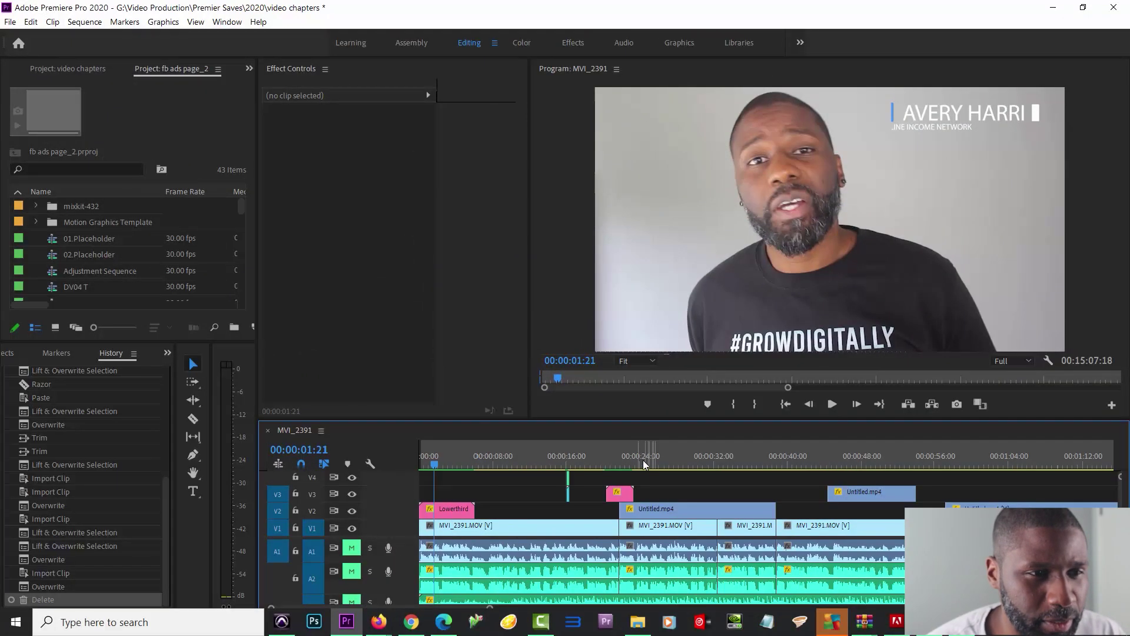
click(563, 462)
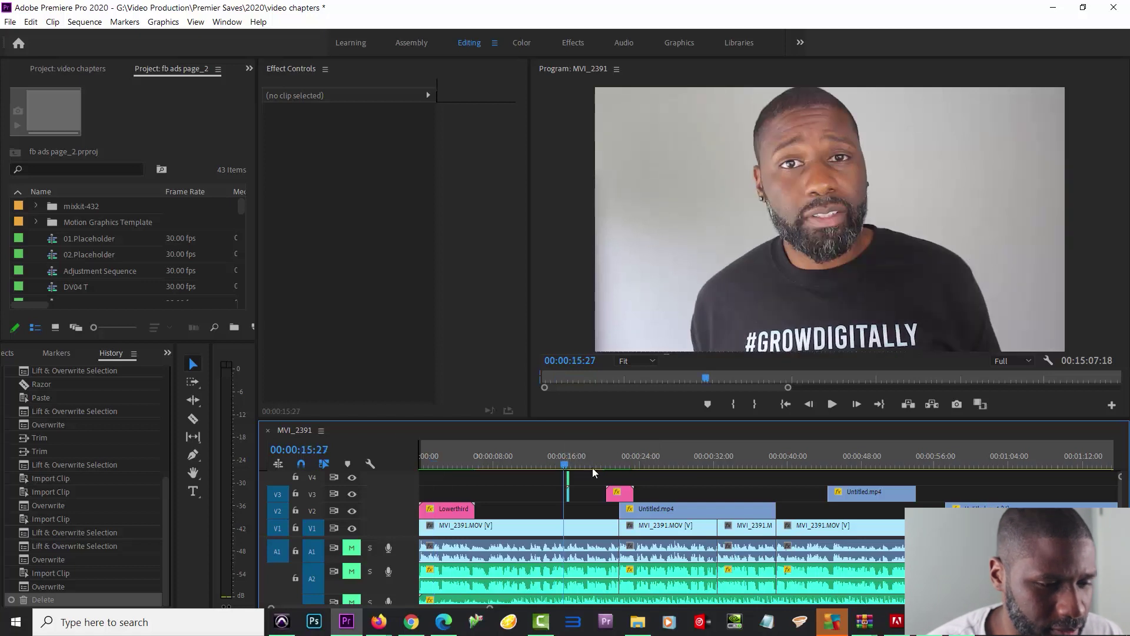
scroll(605, 464, up, 4)
scroll(605, 463, up, 6)
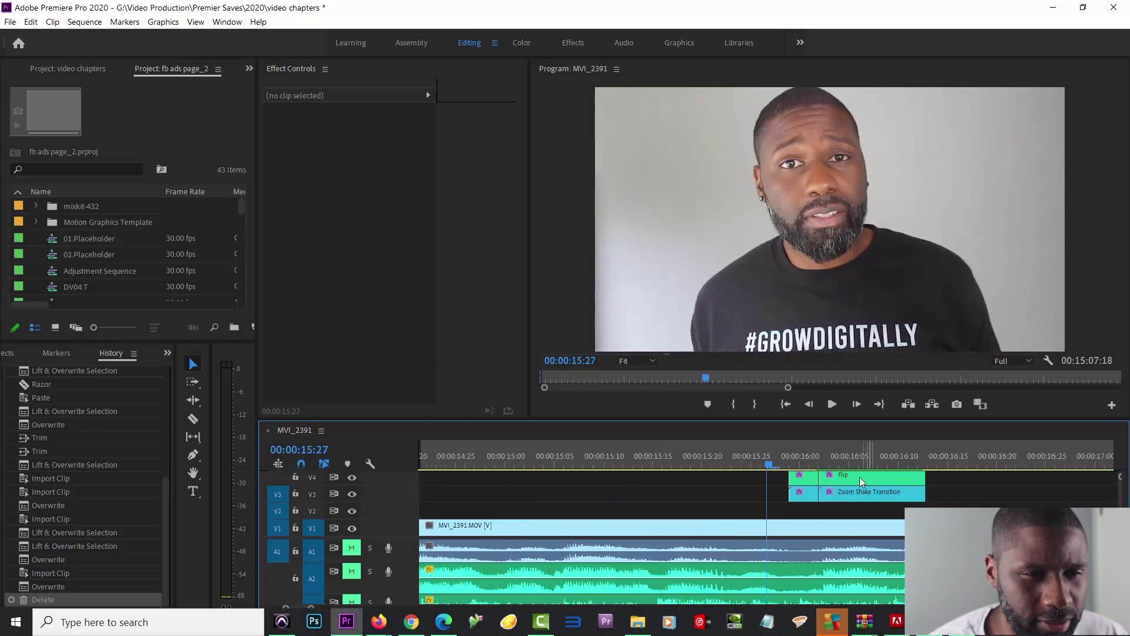
click(758, 466)
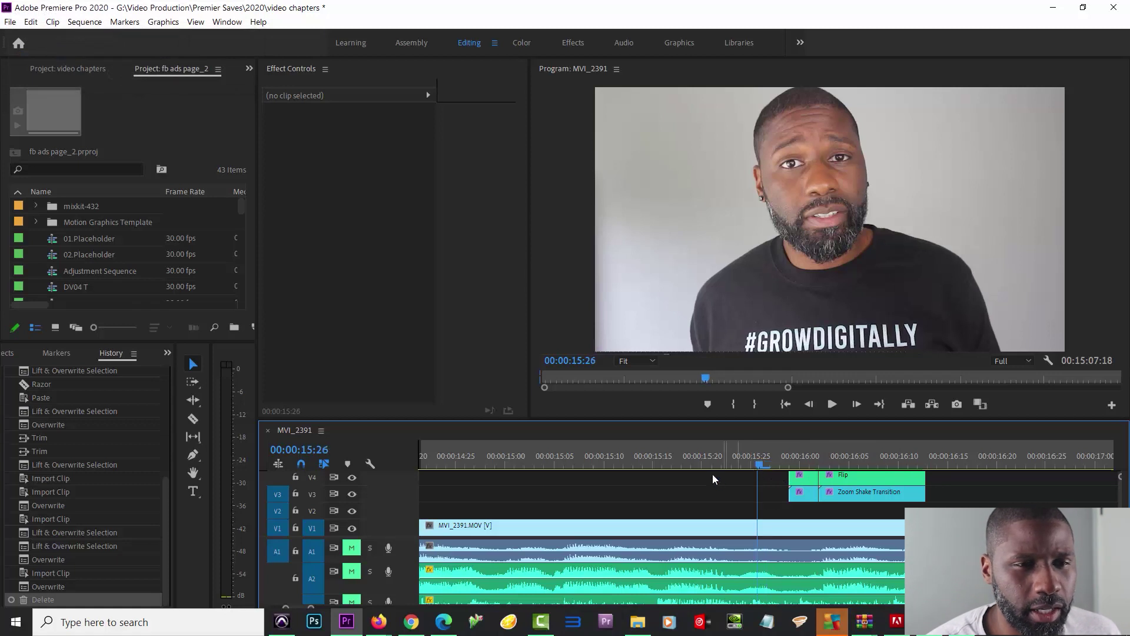
key(space)
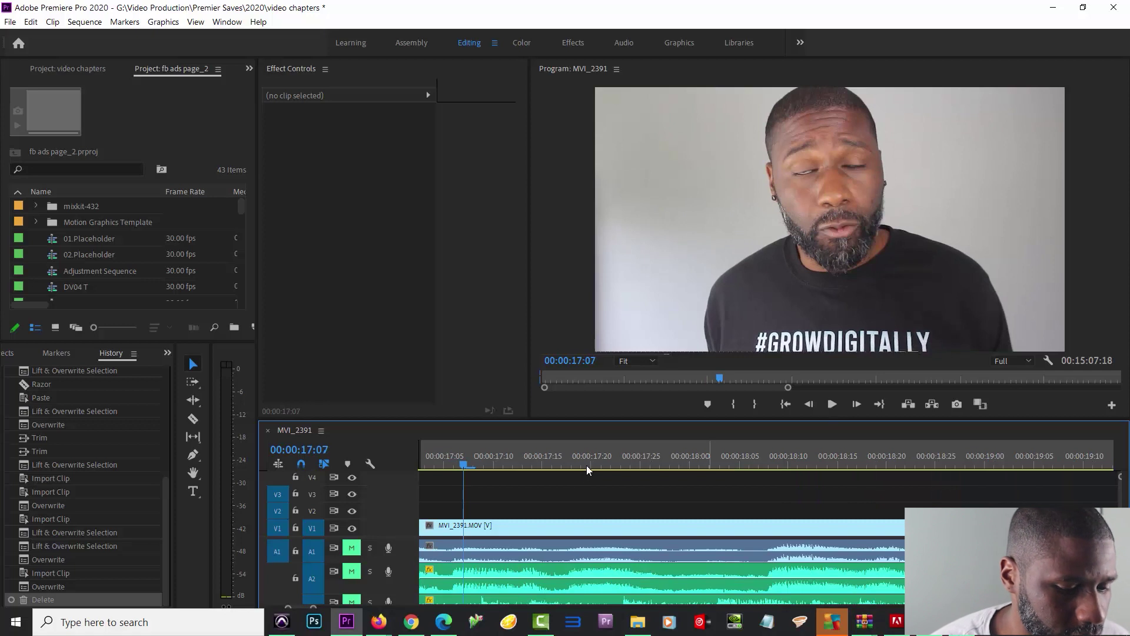
Step: Compare playback of the Zoom Shake Transition and Flip clips in the sequence with the mixkit-50-preview video
key(minus)
key(minus)
click(545, 465)
key(space)
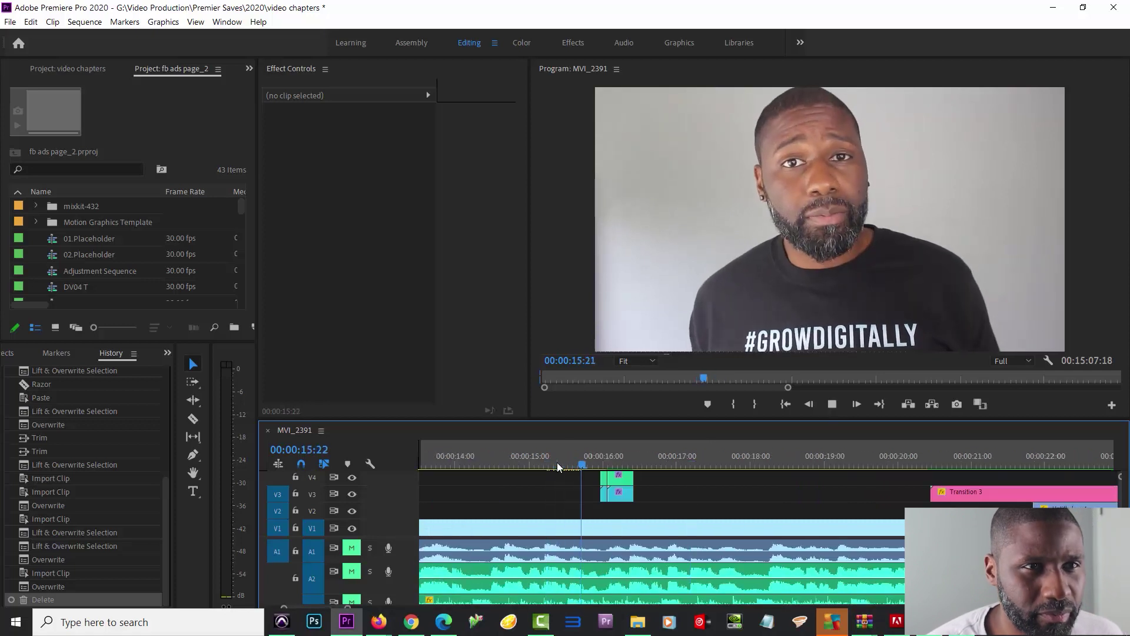
key(space)
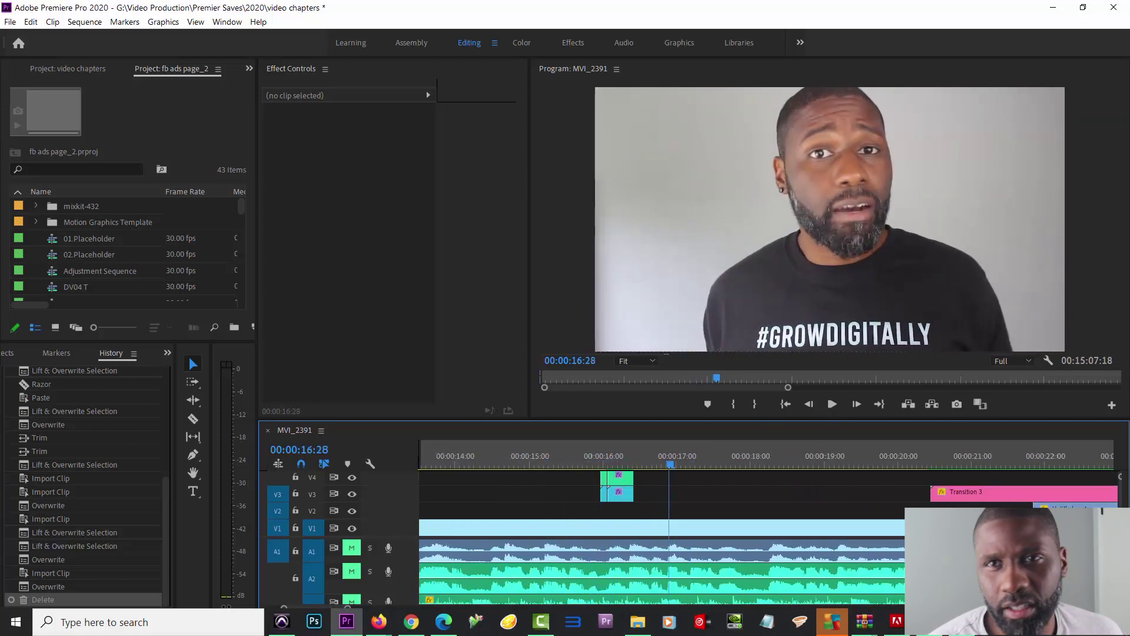
drag(933, 144, 507, 120)
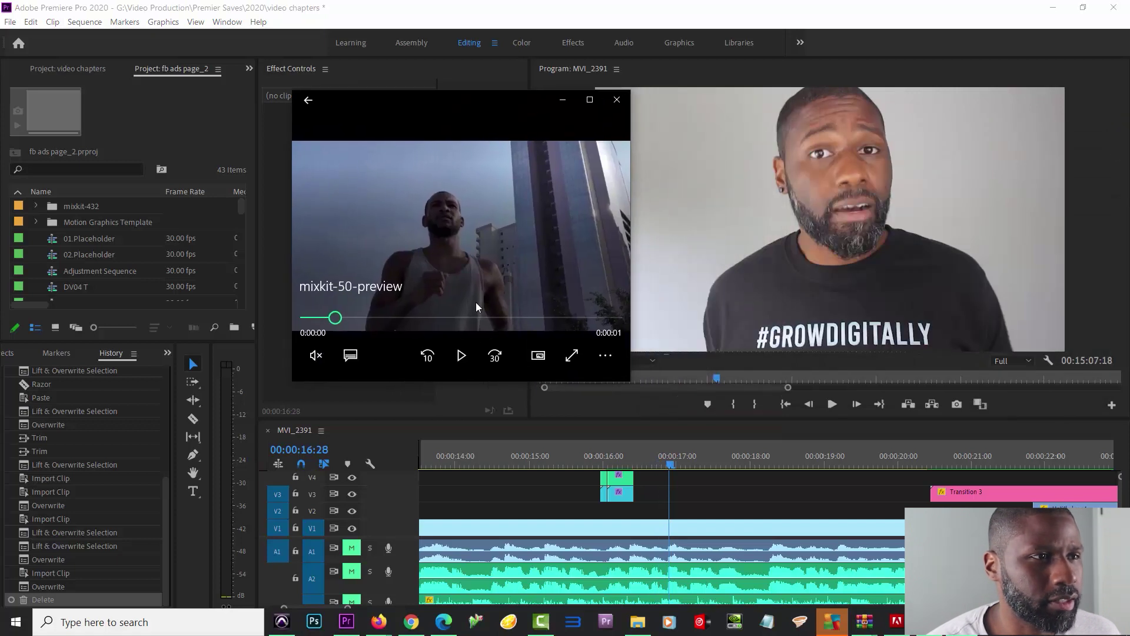
click(462, 355)
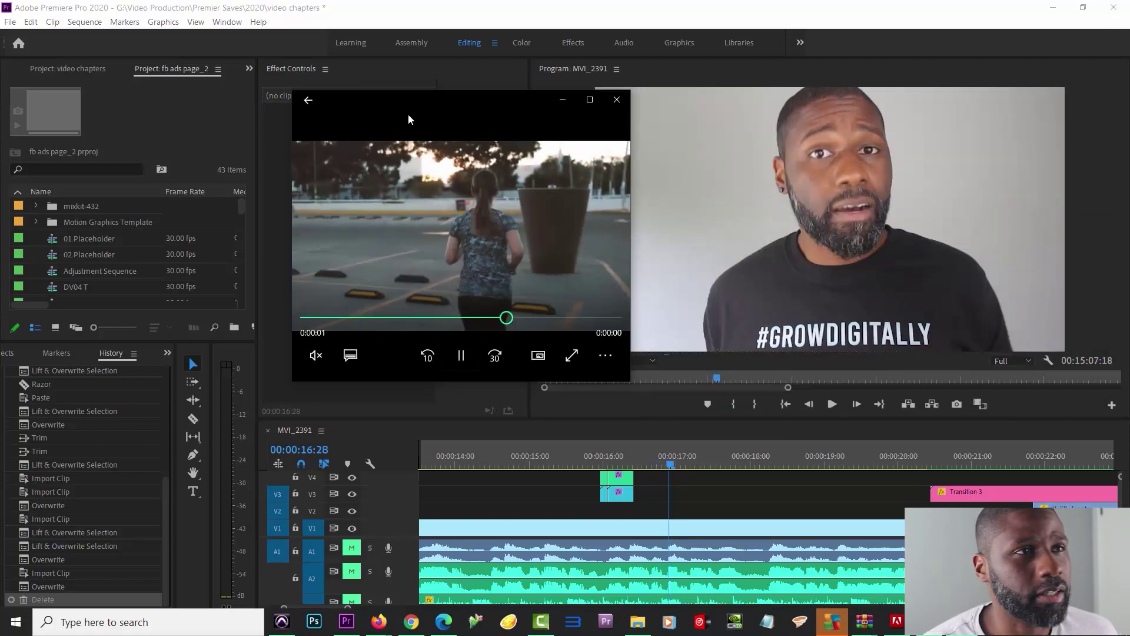
key(alt+F4)
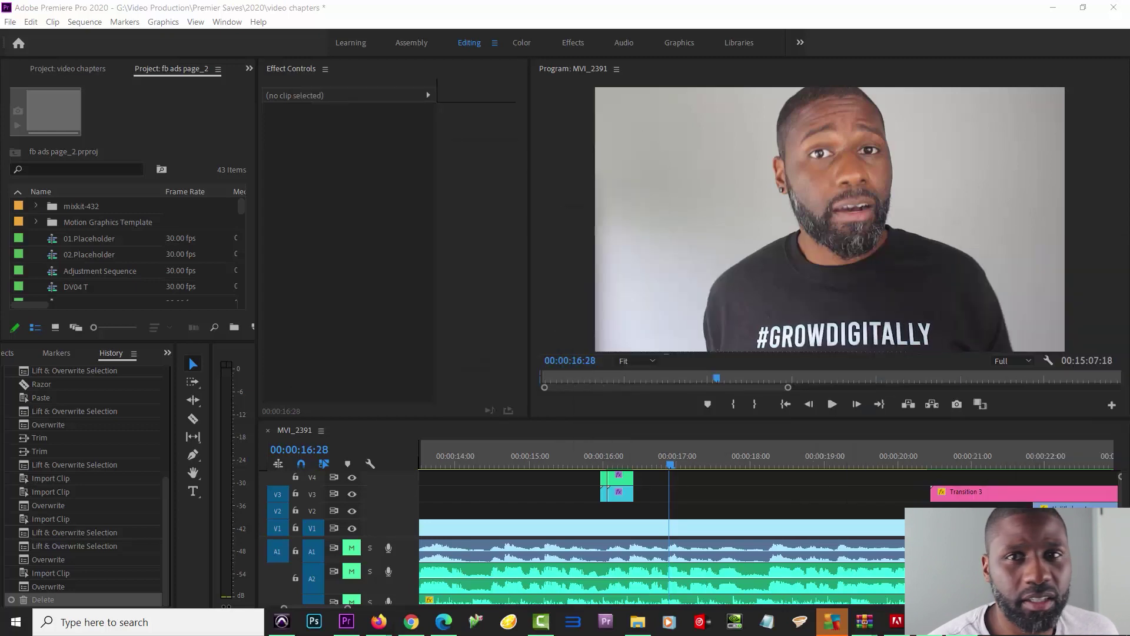
click(579, 465)
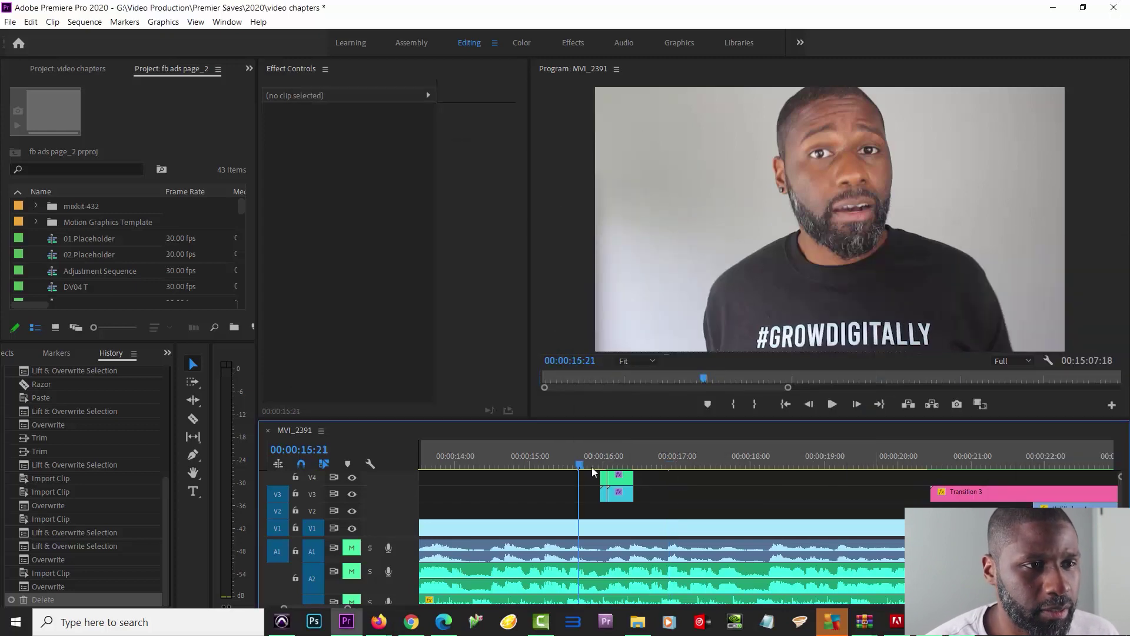
key(space)
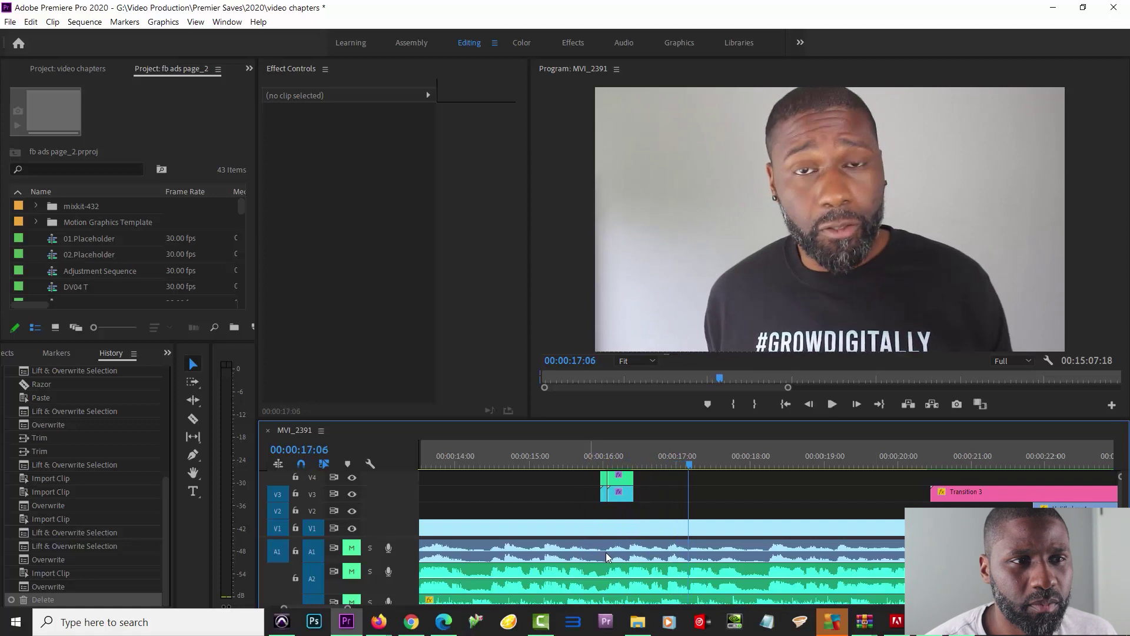
Step: Move Transition 3 to track V2 at 00:00:17:06 and the Zoom Shake Transition and Flip clips over the Untitled.mp4 cut near 00:00:22:00
click(989, 493)
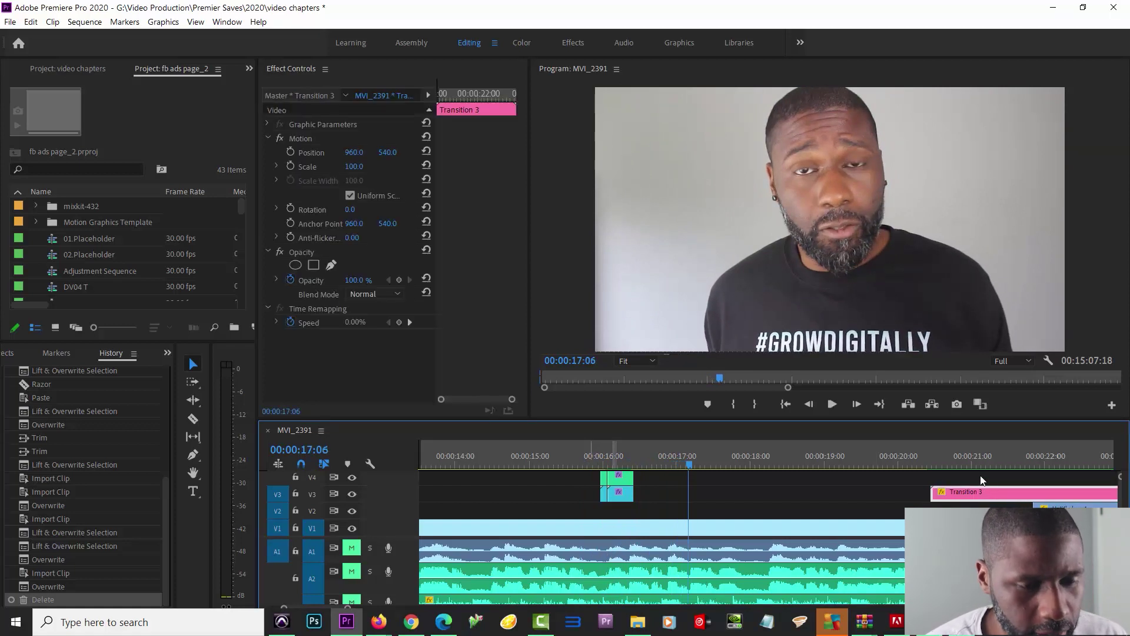
drag(983, 485, 742, 508)
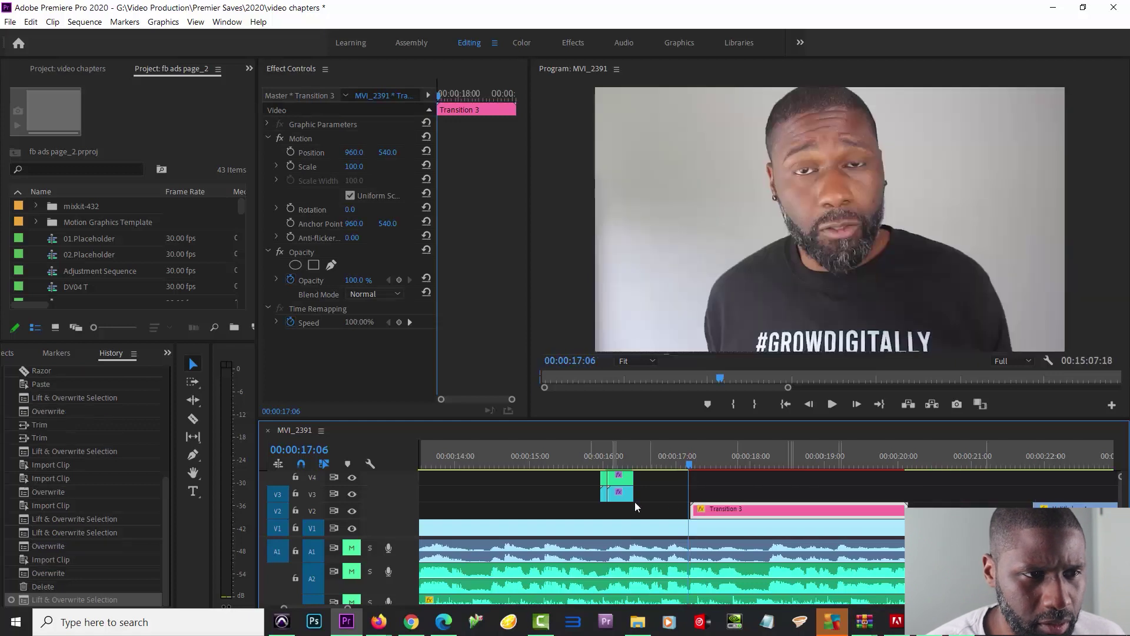
scroll(651, 507, up, 1)
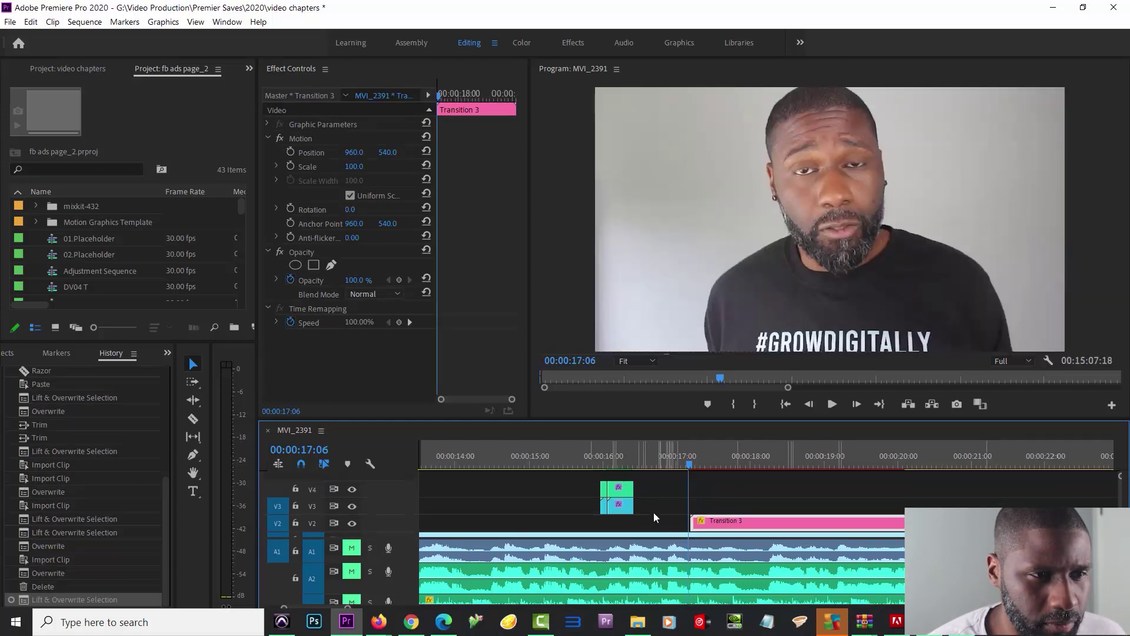
drag(647, 485, 1043, 493)
Step: Preview the sequence from 00:00:21:00 through the cut and delete the Zoom Shake Transition and Flip clips from tracks V3 and V4
click(1013, 460)
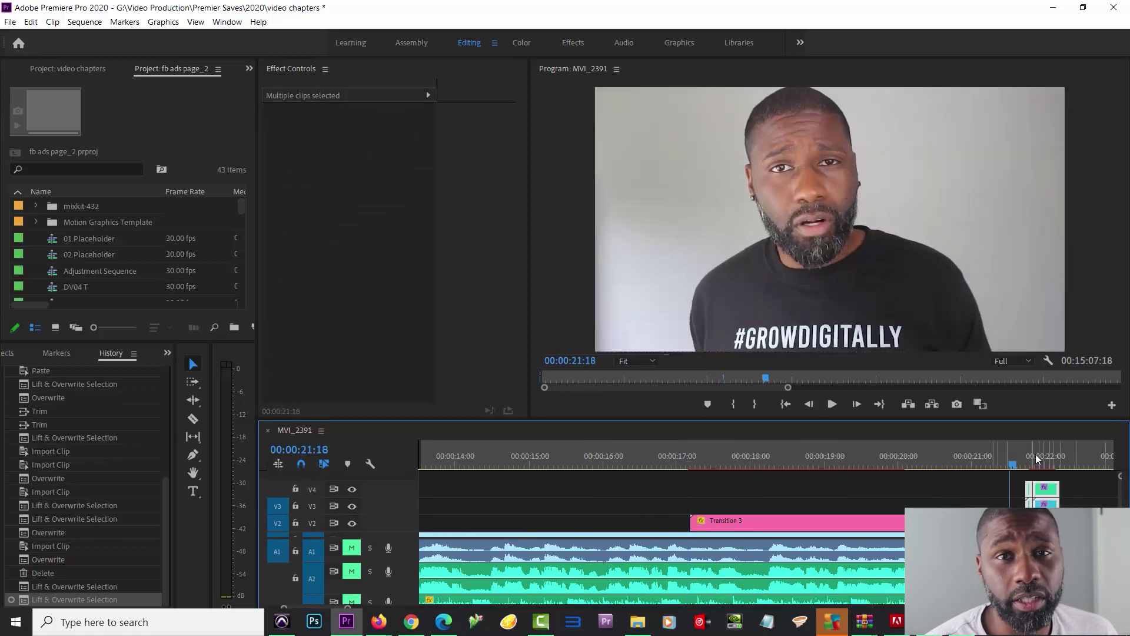
click(967, 465)
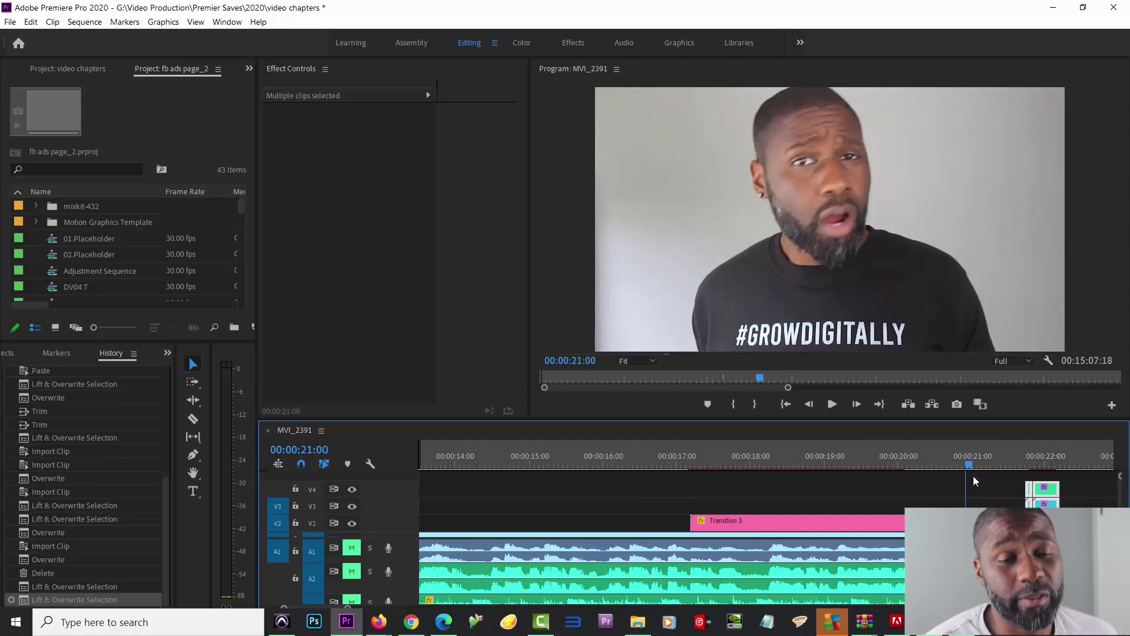
key(space)
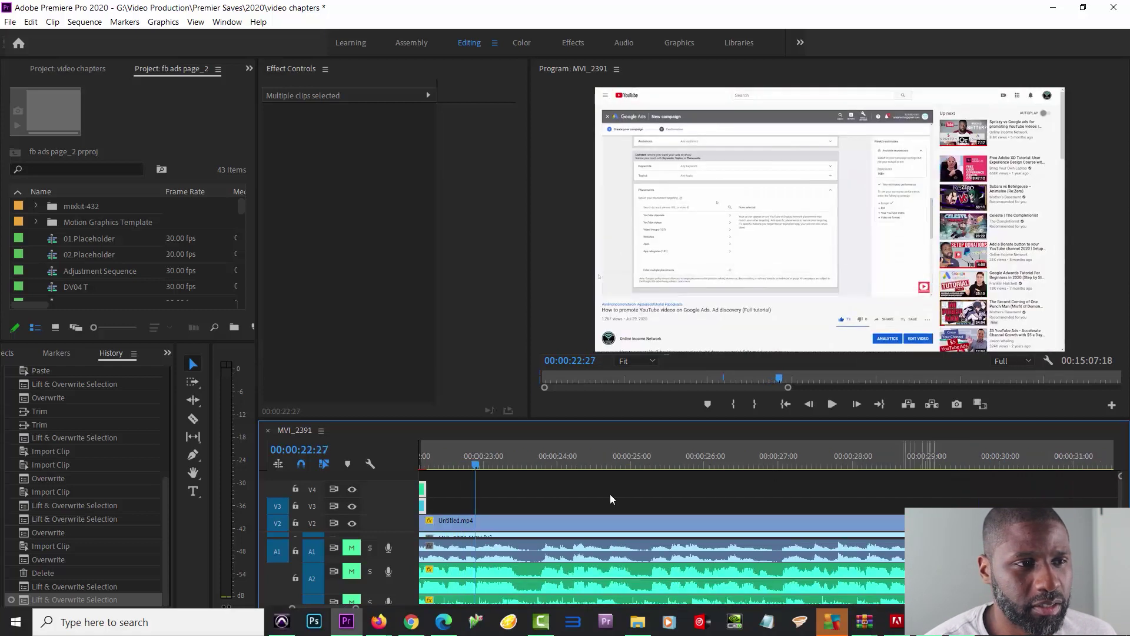
scroll(610, 499, up, 5)
click(575, 461)
drag(603, 457, 643, 463)
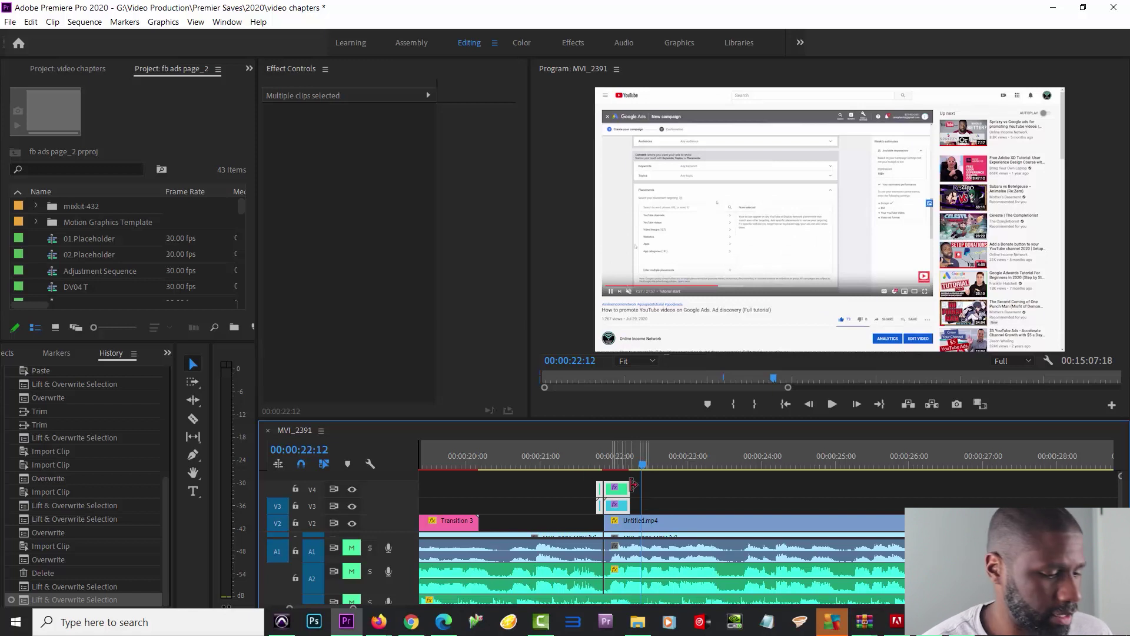
key(Delete)
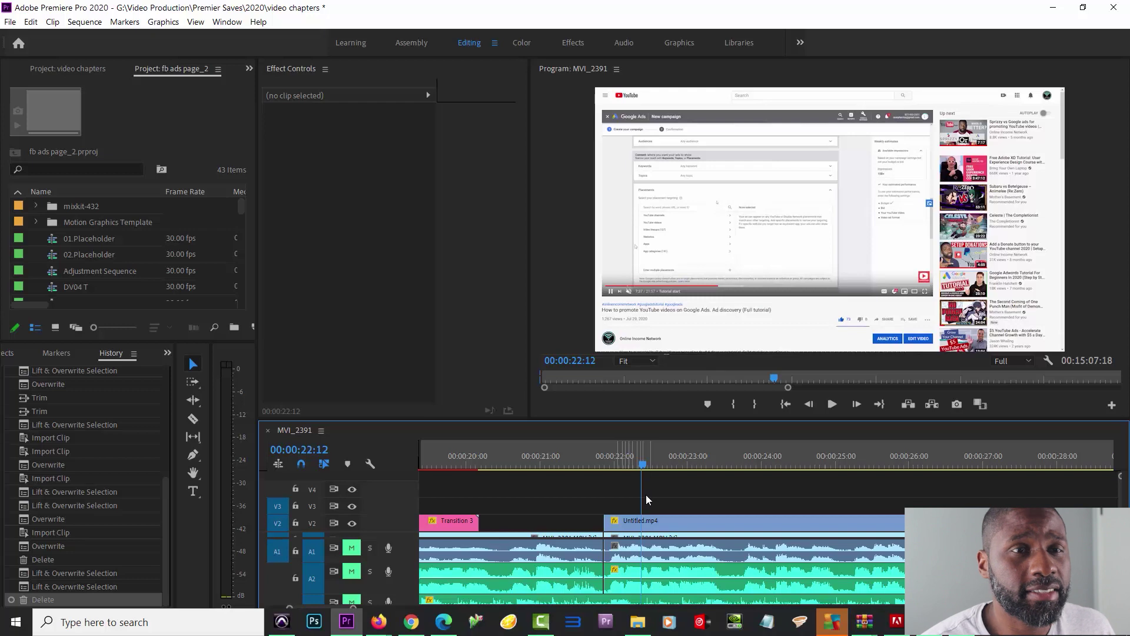
Step: Switch to File Explorer and open the 150 mixkit downwards-split-transition folder inside the transitions folder
click(638, 622)
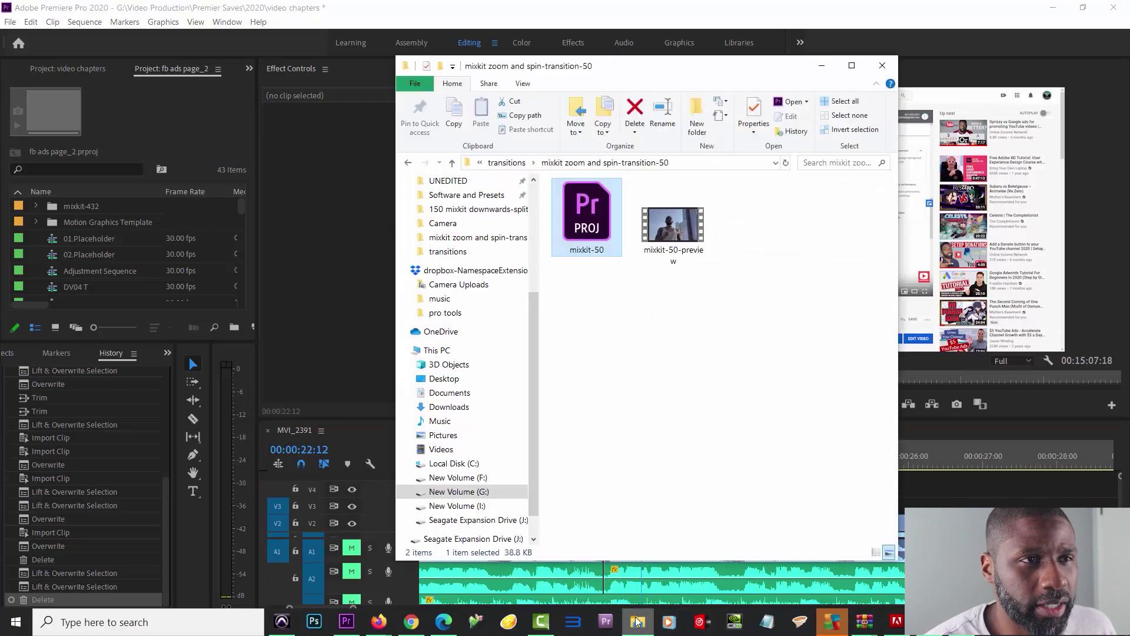
click(506, 162)
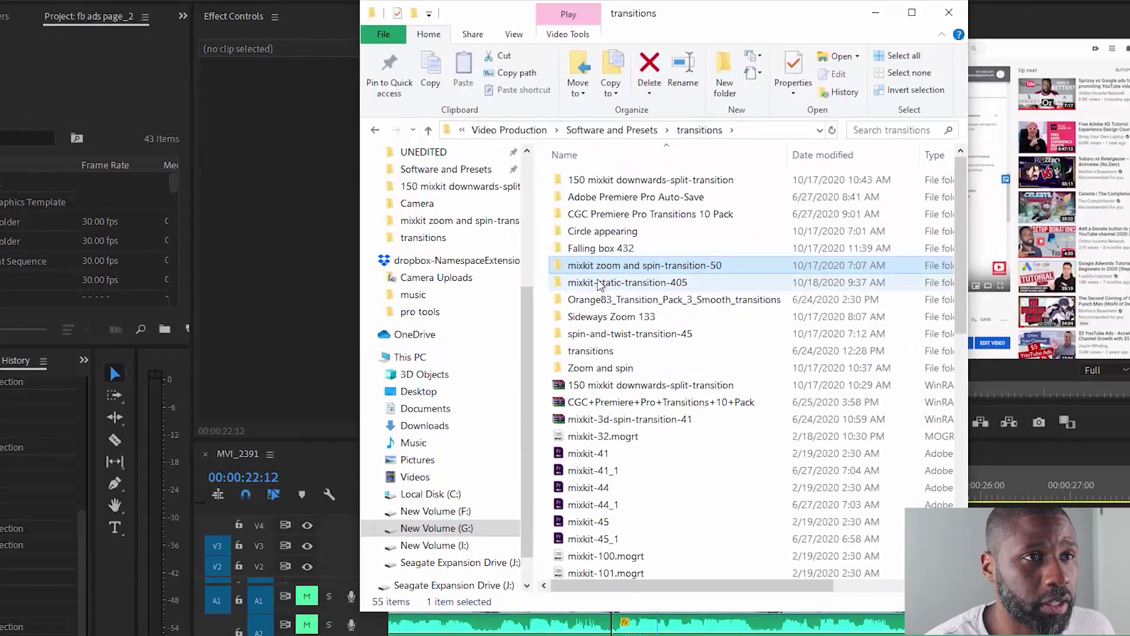
click(602, 182)
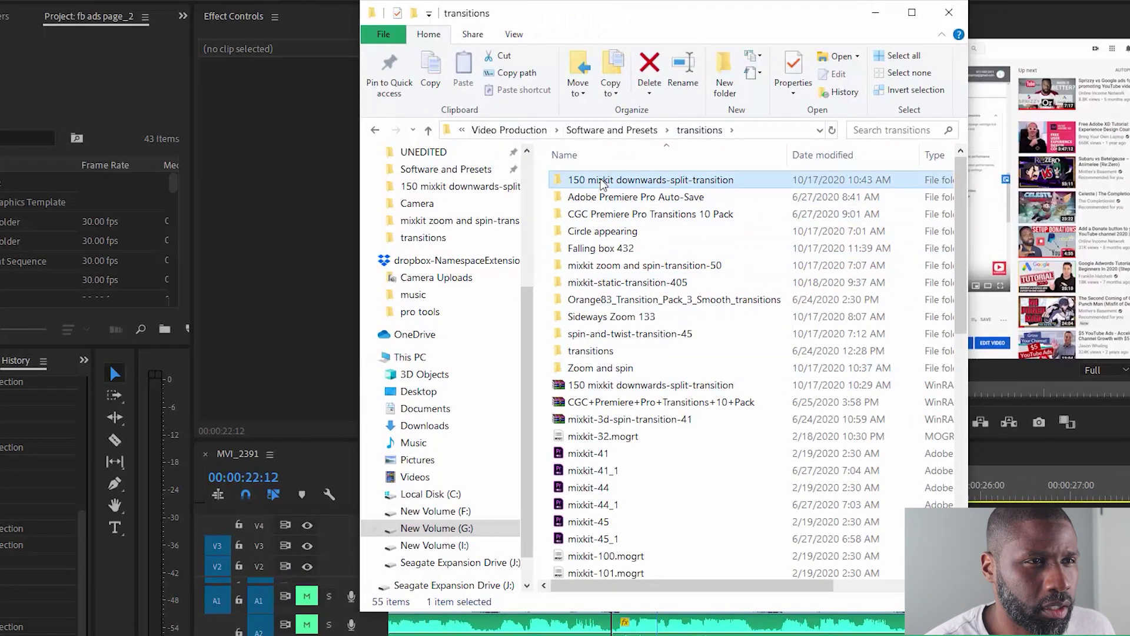
double_click(601, 182)
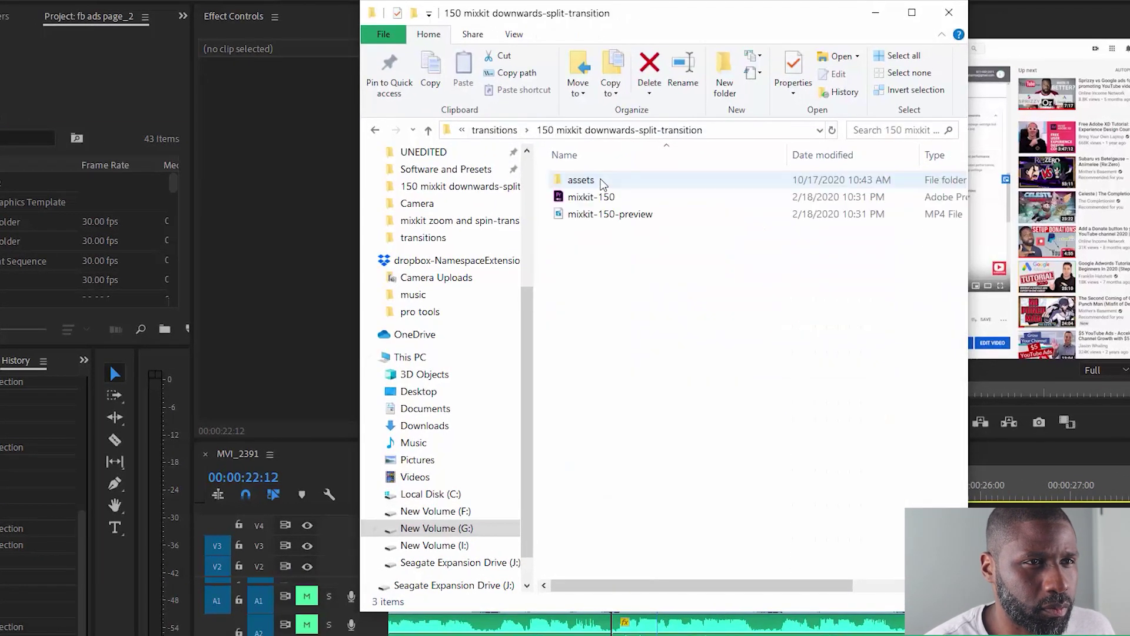
Step: Play the mixkit-150-preview video to view the downwards split transition, and close the player
click(605, 219)
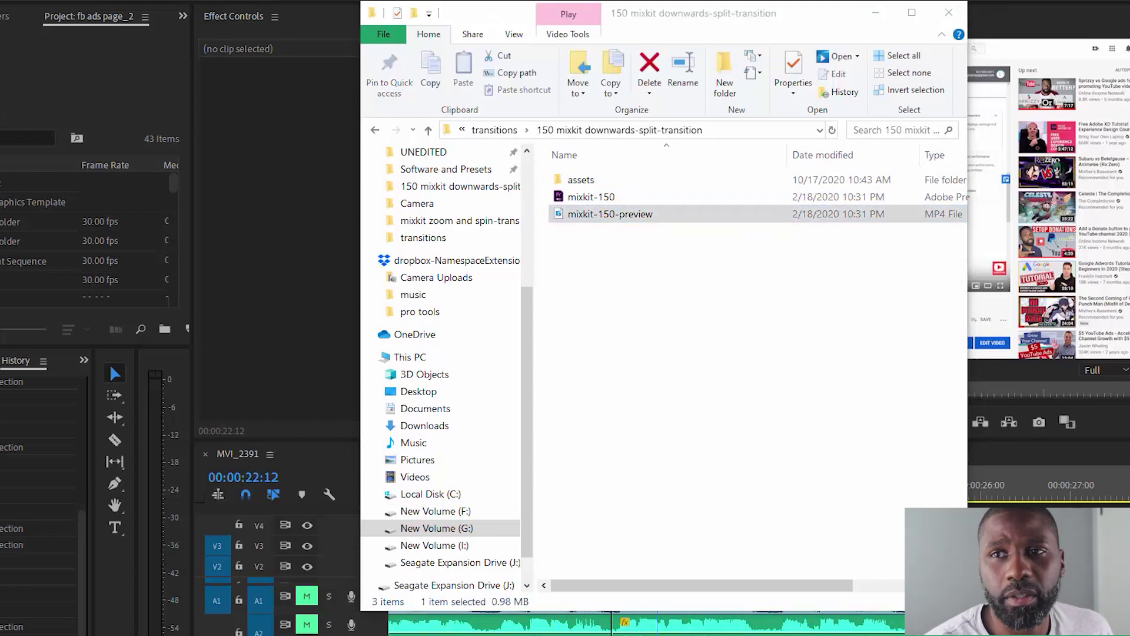
key(Return)
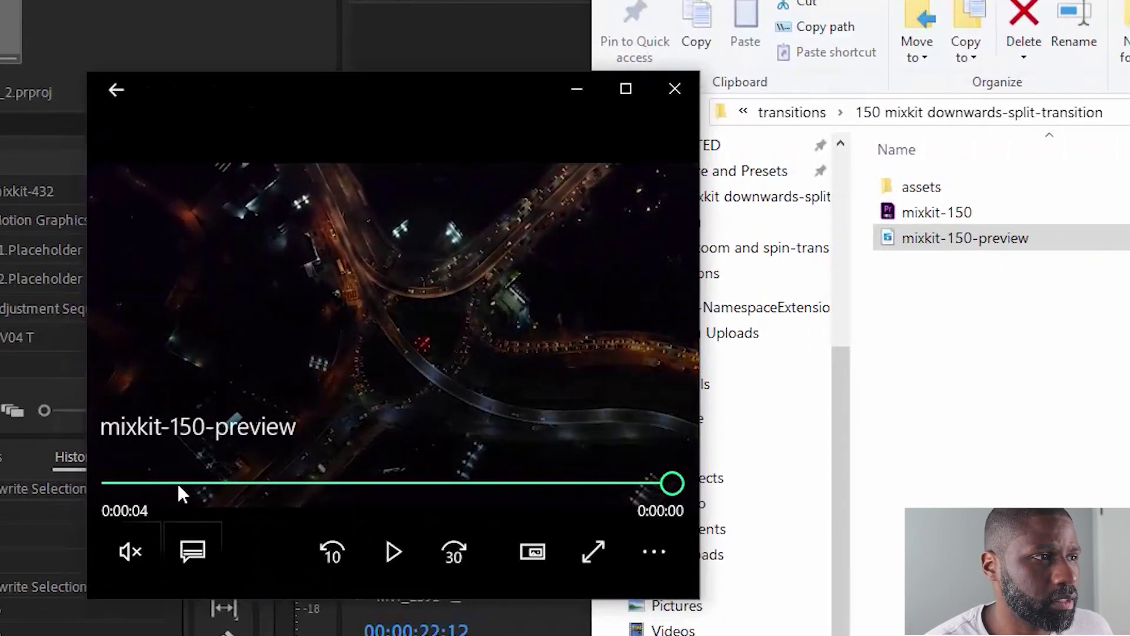
click(393, 551)
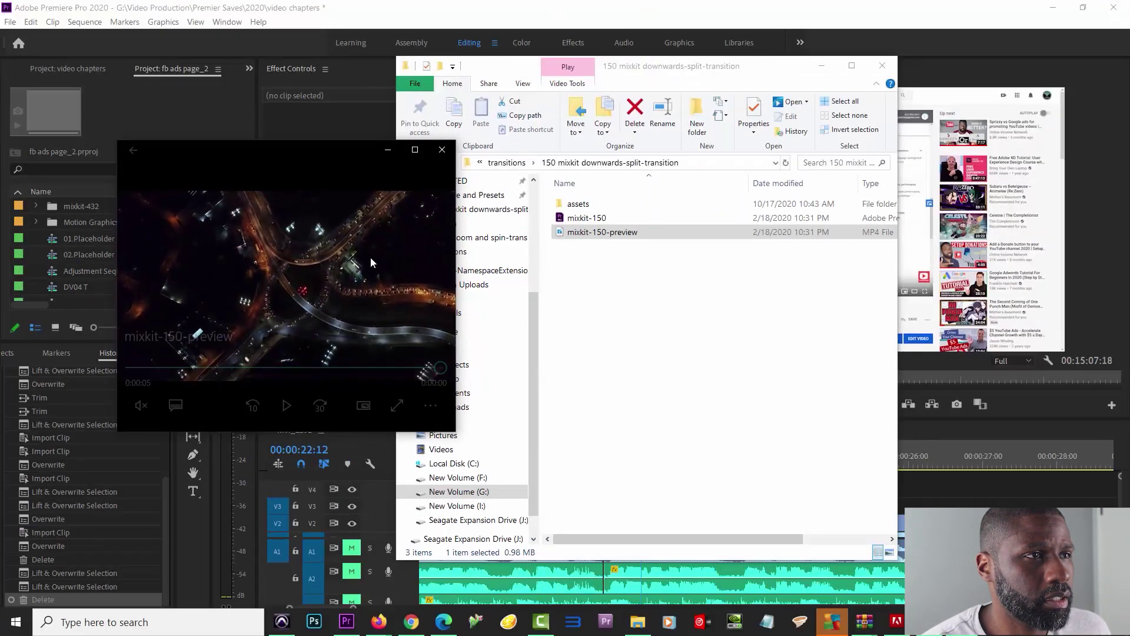
click(442, 150)
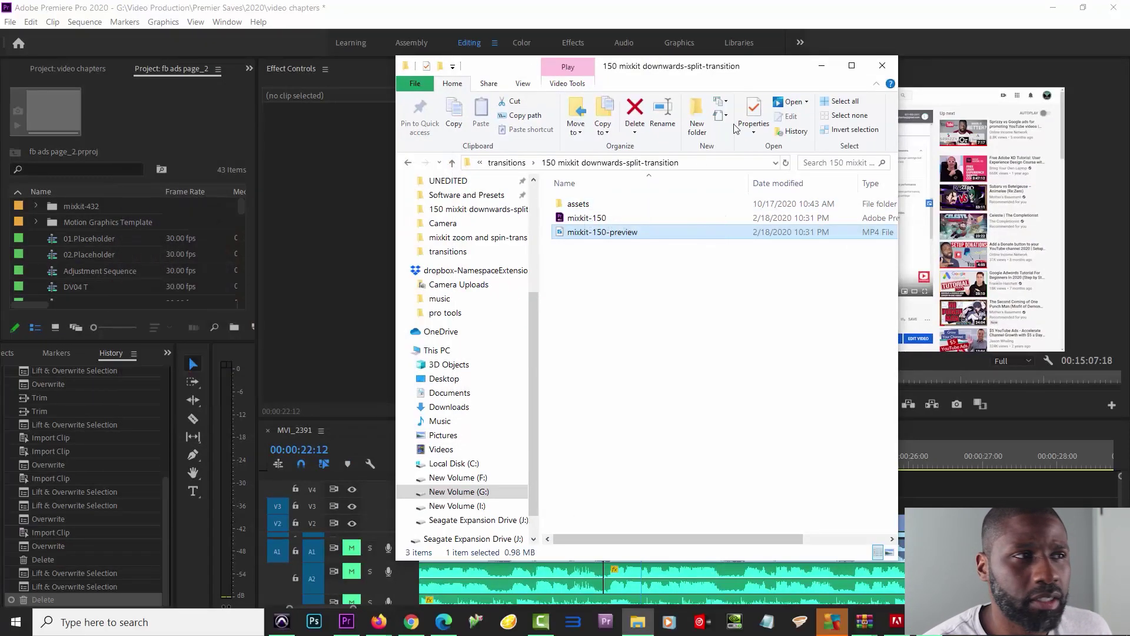
Step: Import the entire mixkit-150 project into the fb ads page_2 project with a folder for its items, leaving the missing Placeholder.jpg offline
click(562, 221)
drag(562, 222, 189, 284)
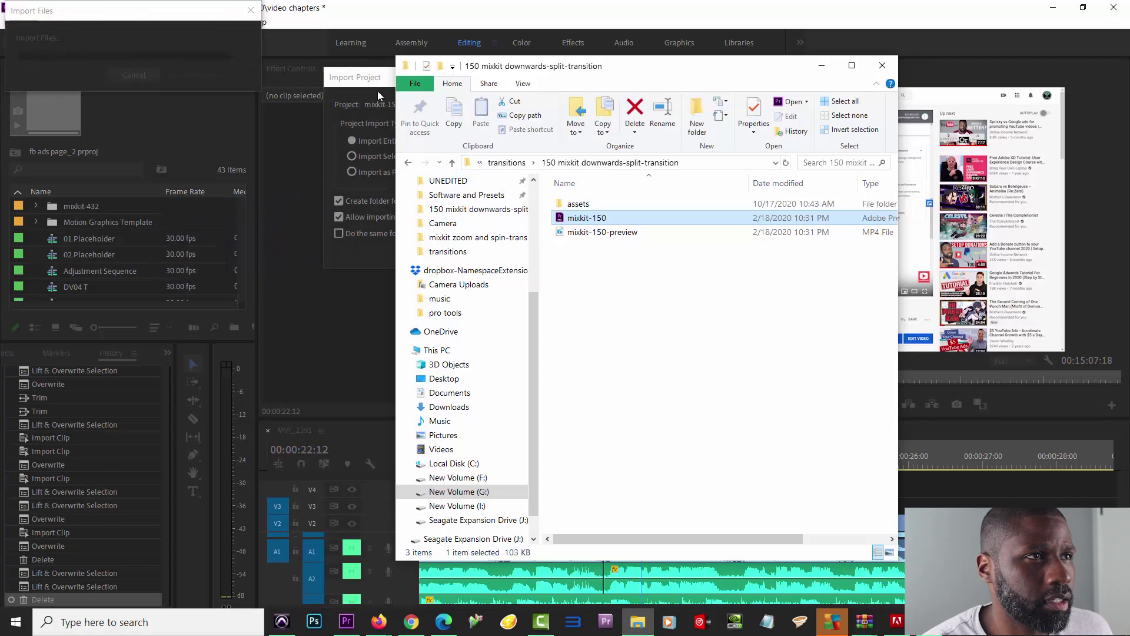
click(378, 87)
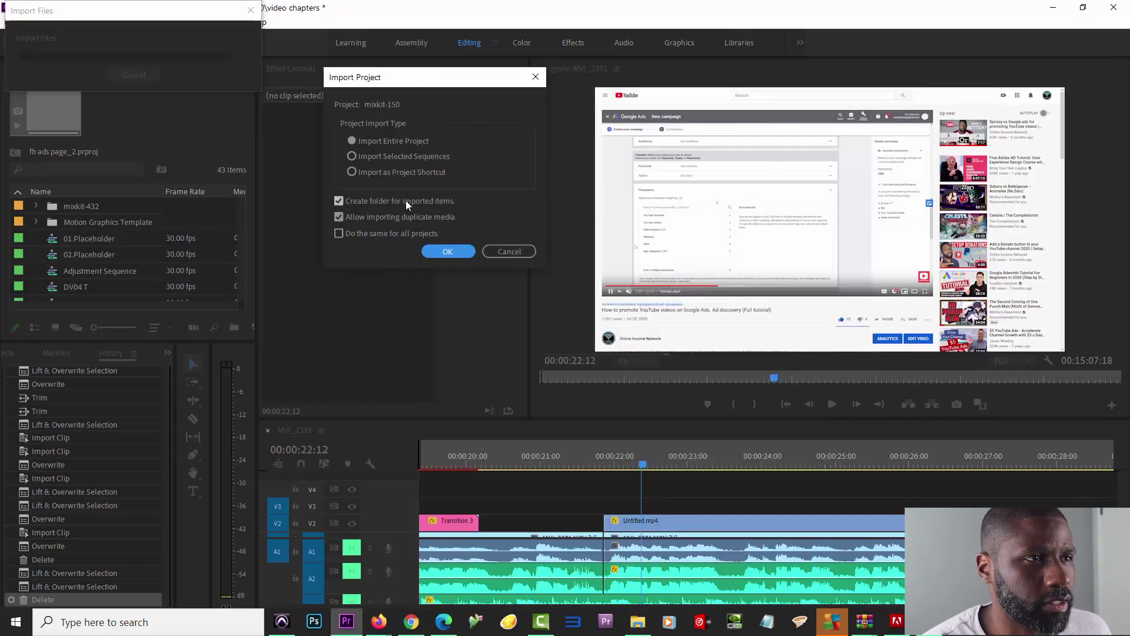
click(447, 250)
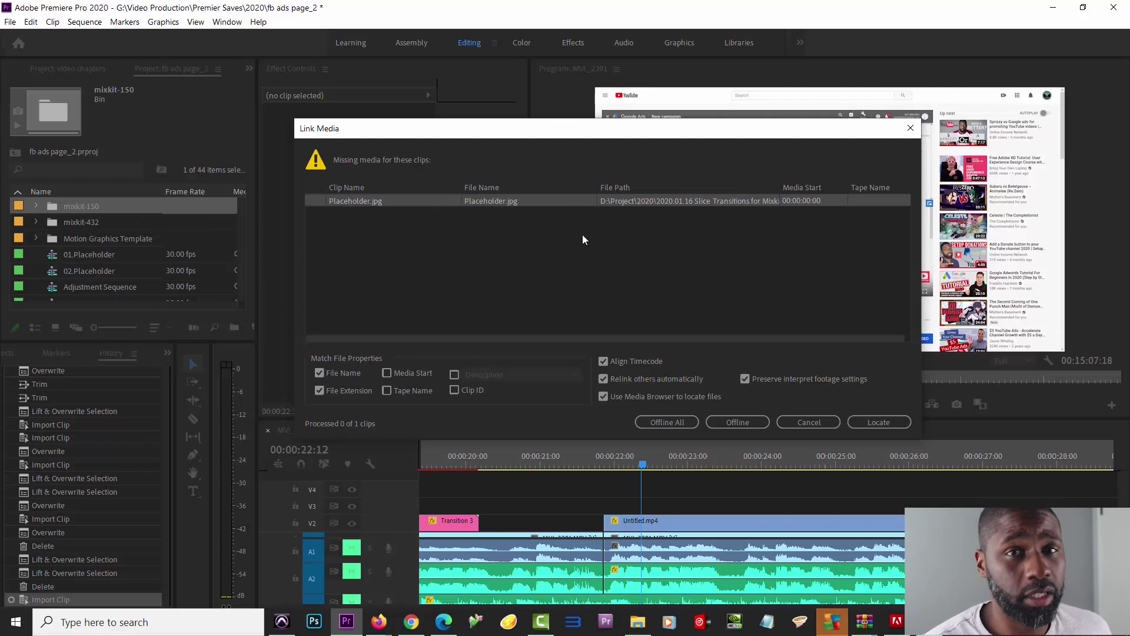
click(741, 422)
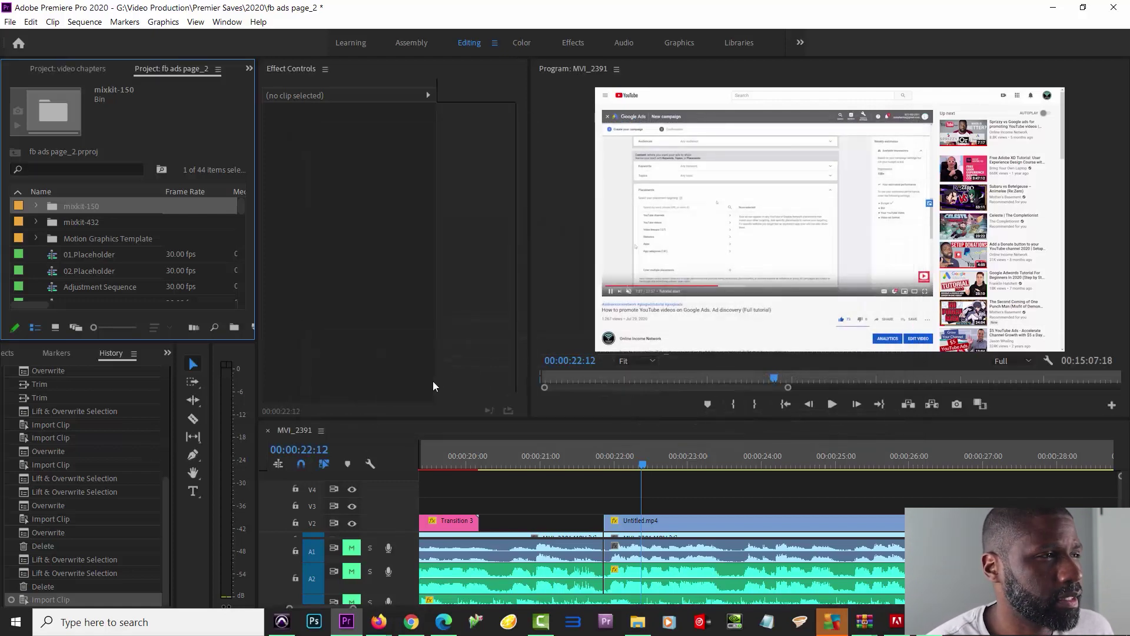
Step: Examine the contents of the 01 Edit and 03 Assets bins inside the imported mixkit-150 bin
click(37, 206)
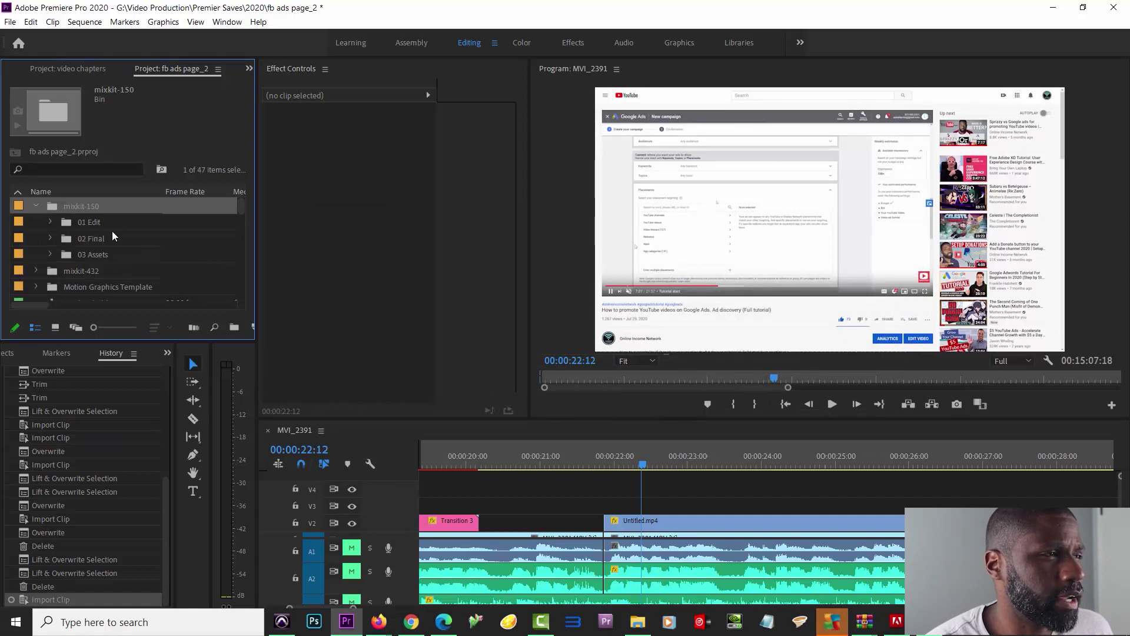
click(50, 222)
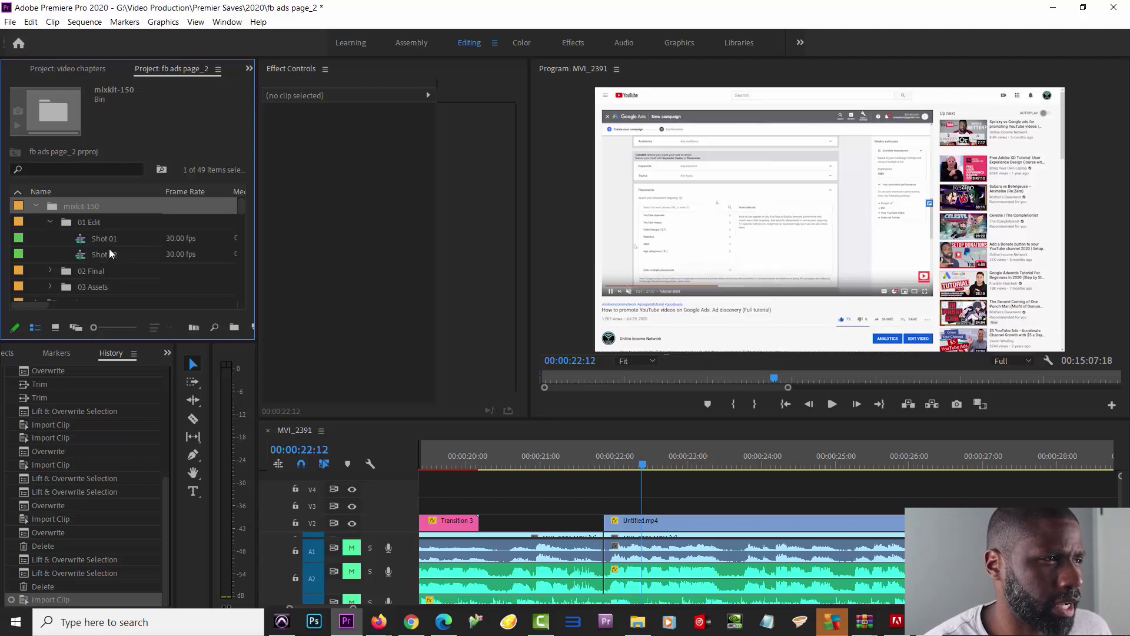
scroll(109, 248, down, 1)
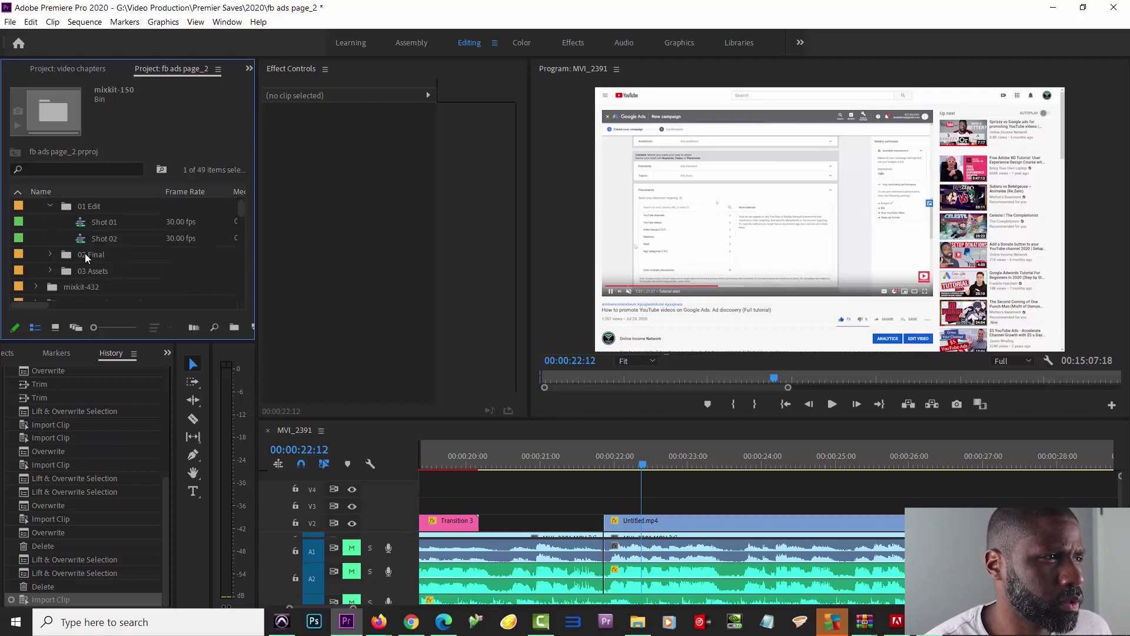
click(50, 271)
scroll(91, 273, down, 2)
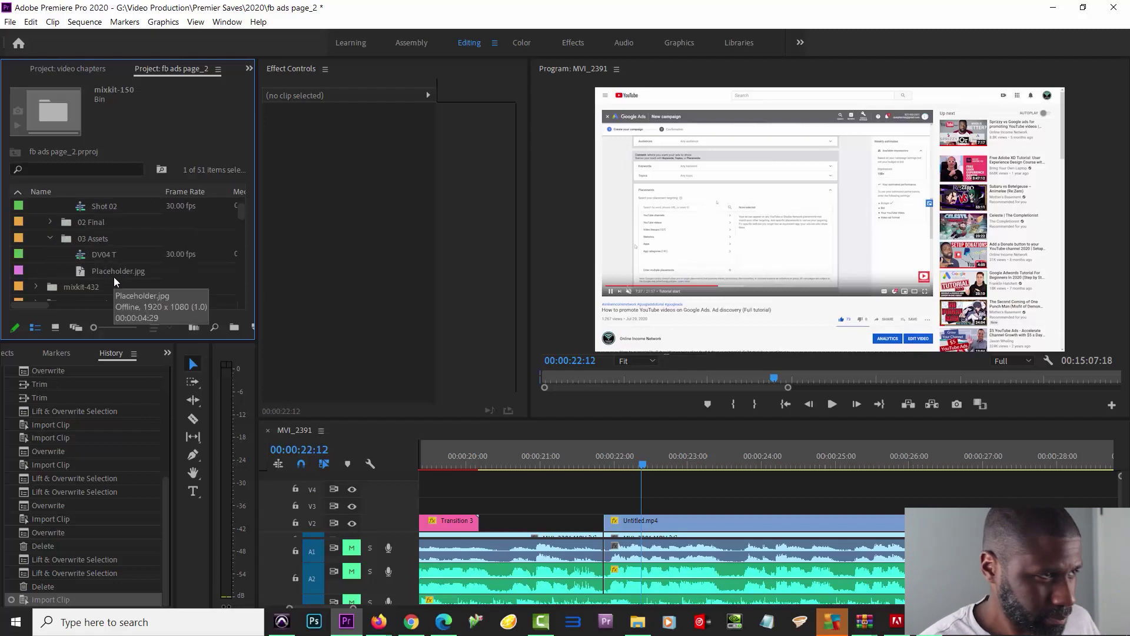
click(113, 273)
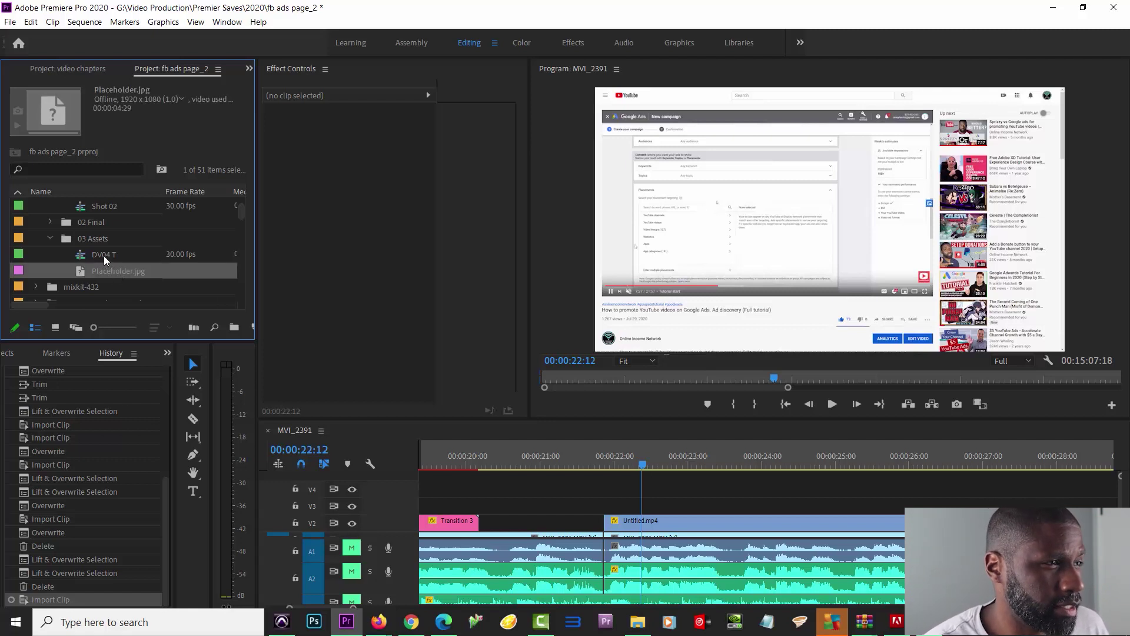
click(50, 239)
scroll(76, 243, up, 1)
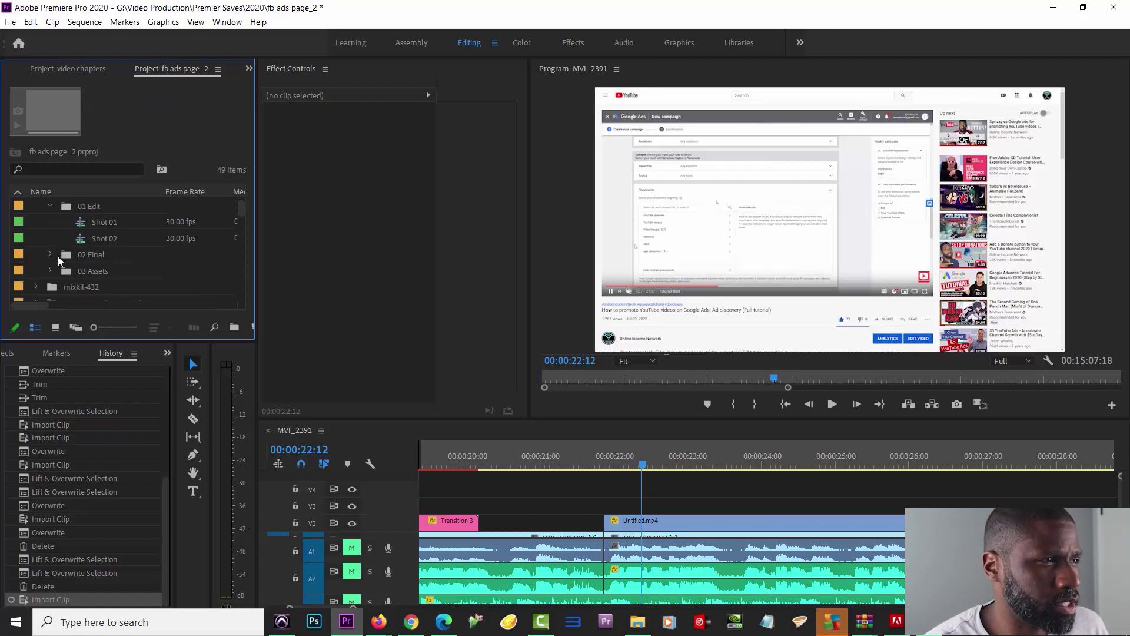
Step: Place the Transition 10 sequence from 02 Final on tracks V3 and V4 above Untitled.mp4 at 00:00:22:12 and scrub through it
click(51, 254)
scroll(104, 273, down, 1)
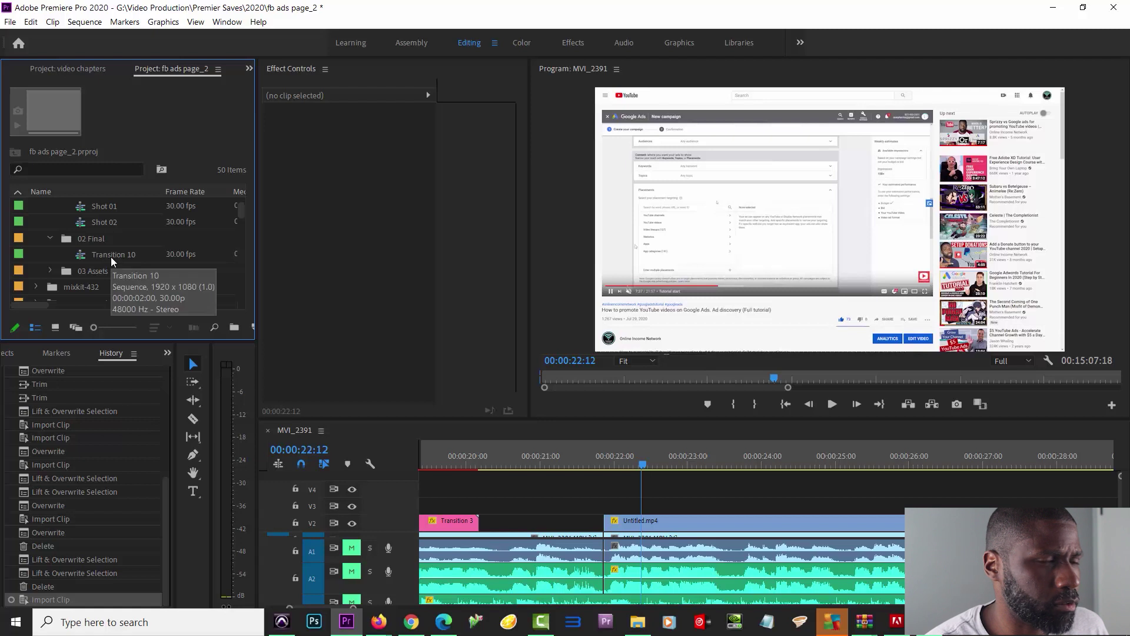
drag(111, 257, 713, 507)
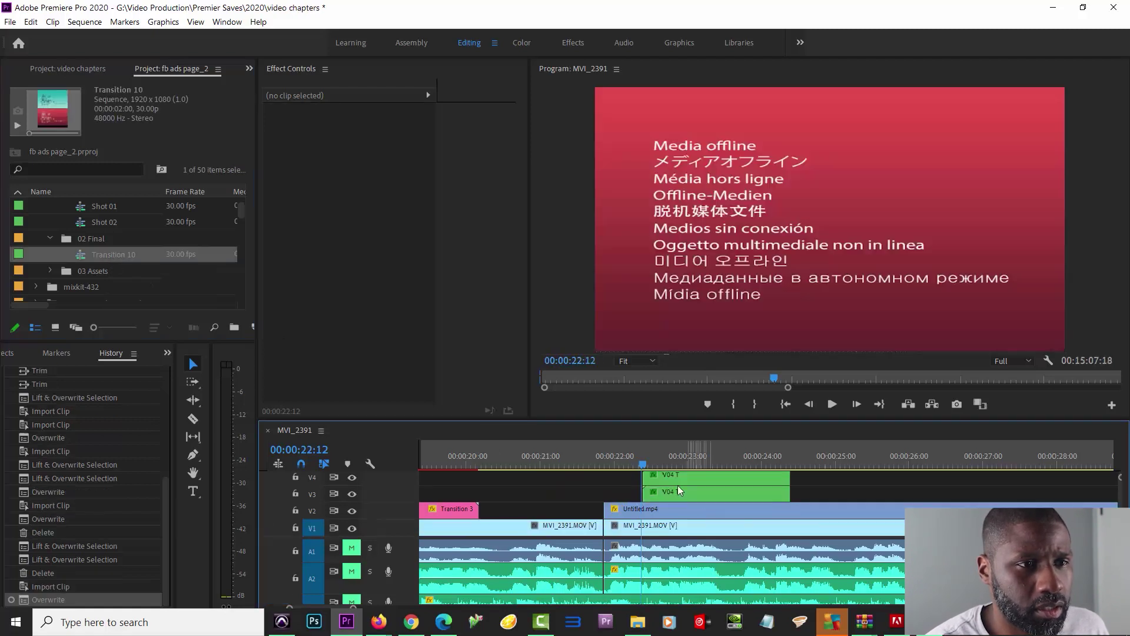
drag(640, 465, 791, 461)
scroll(668, 475, up, 1)
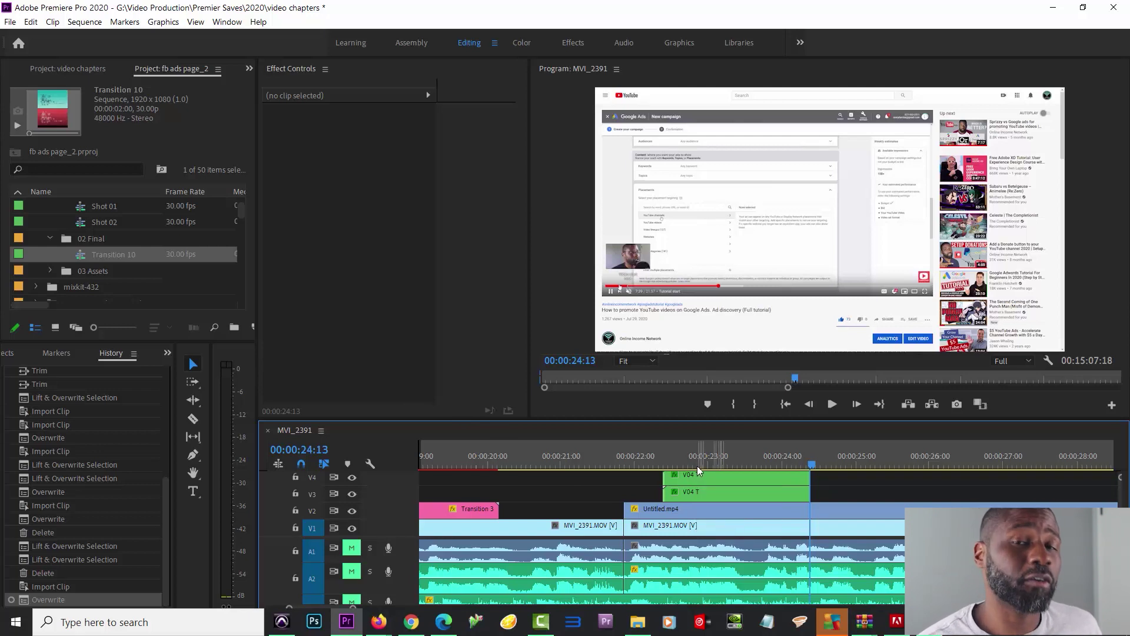
mouse_move(698, 469)
mouse_down()
mouse_move(668, 468)
mouse_move(700, 465)
mouse_up()
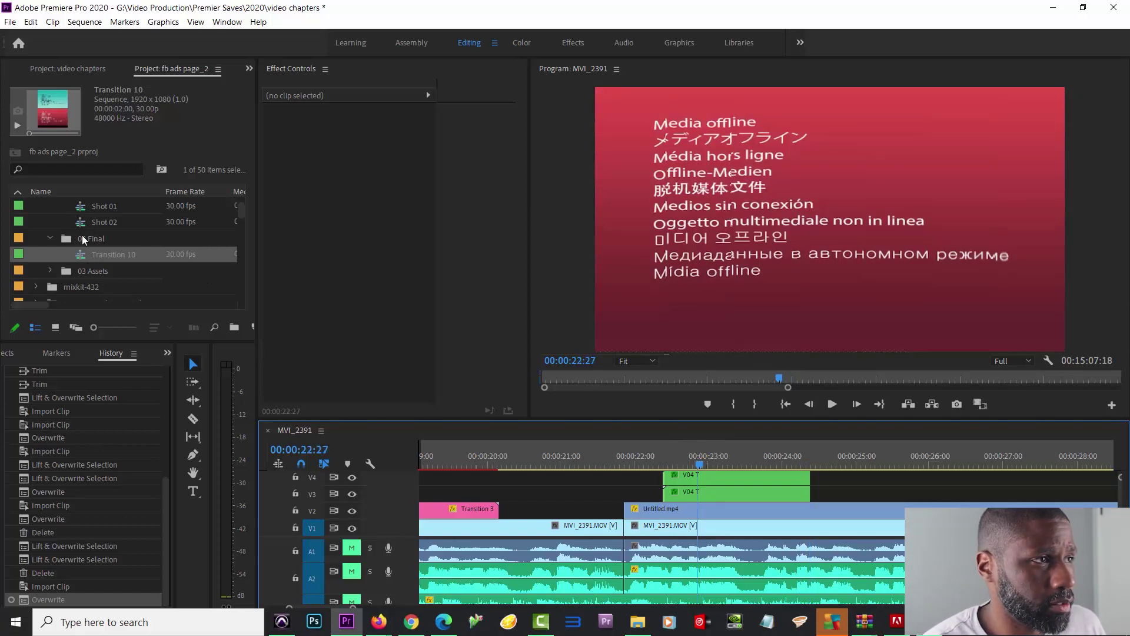
Step: Open the Shot 01, Shot 02 and DV04 T sequences from the mixkit-150 bin in the timeline
scroll(151, 263, up, 2)
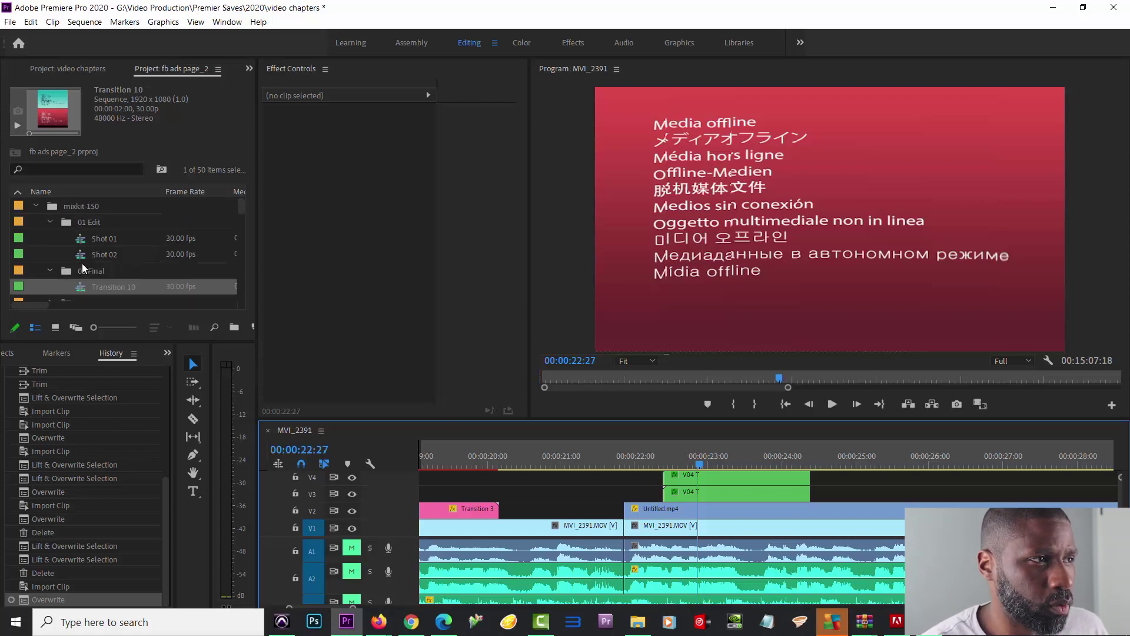
scroll(85, 264, down, 4)
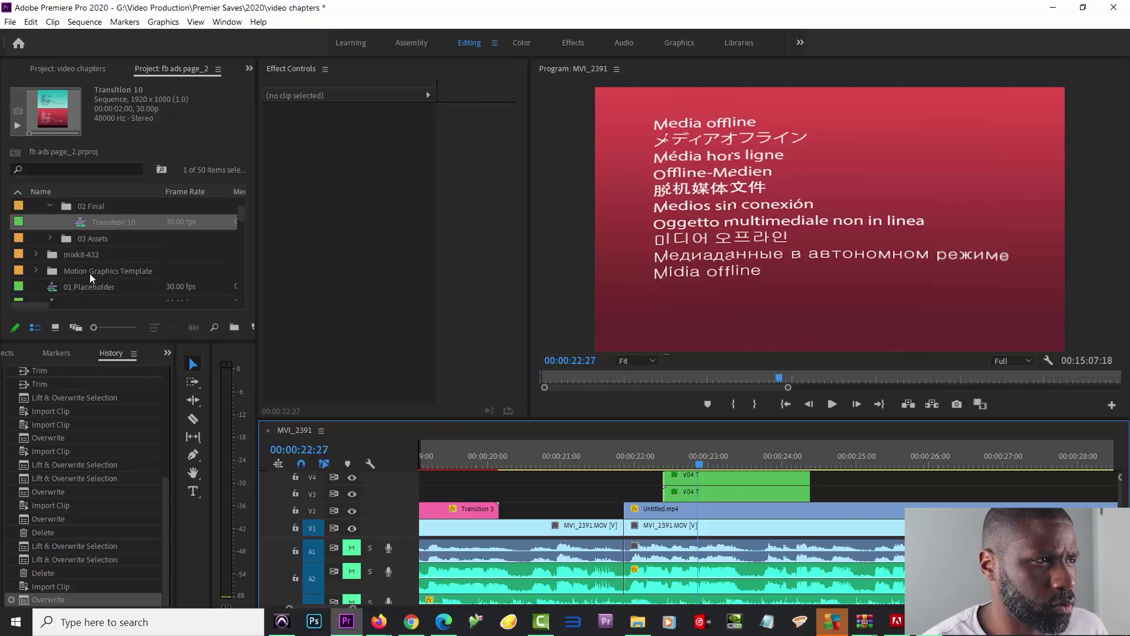
click(51, 239)
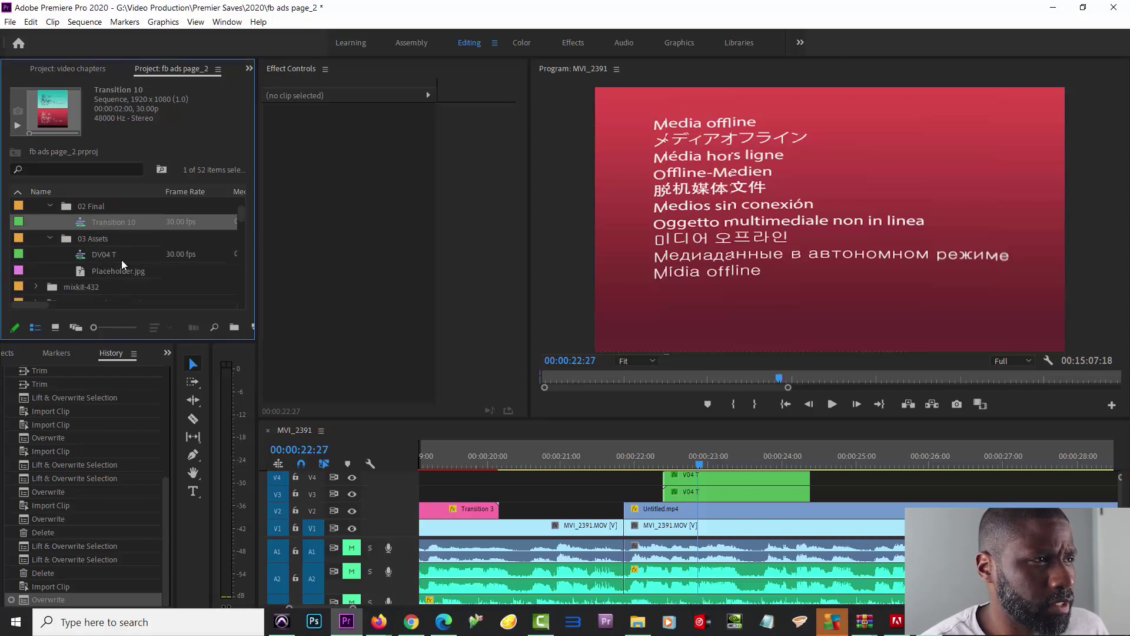
scroll(111, 265, up, 4)
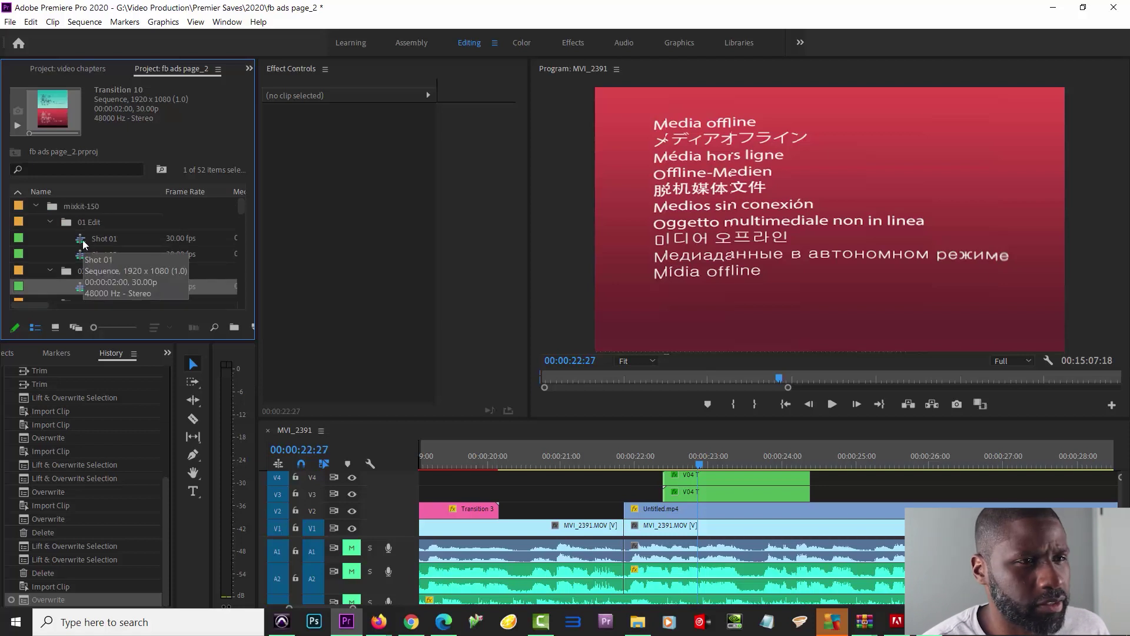
double_click(82, 238)
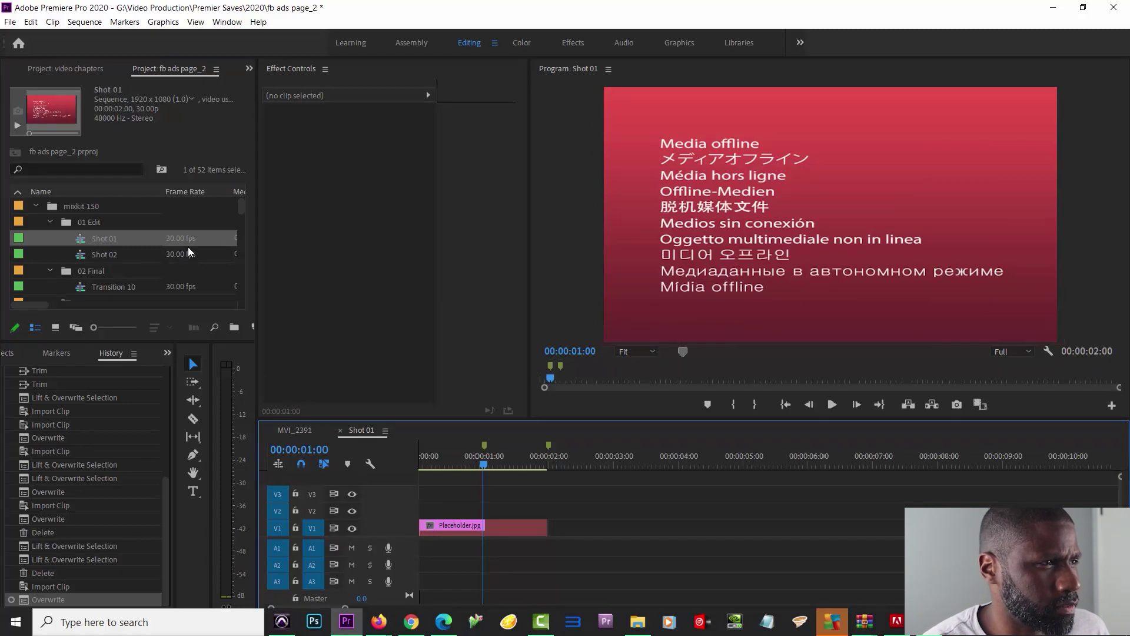
double_click(83, 258)
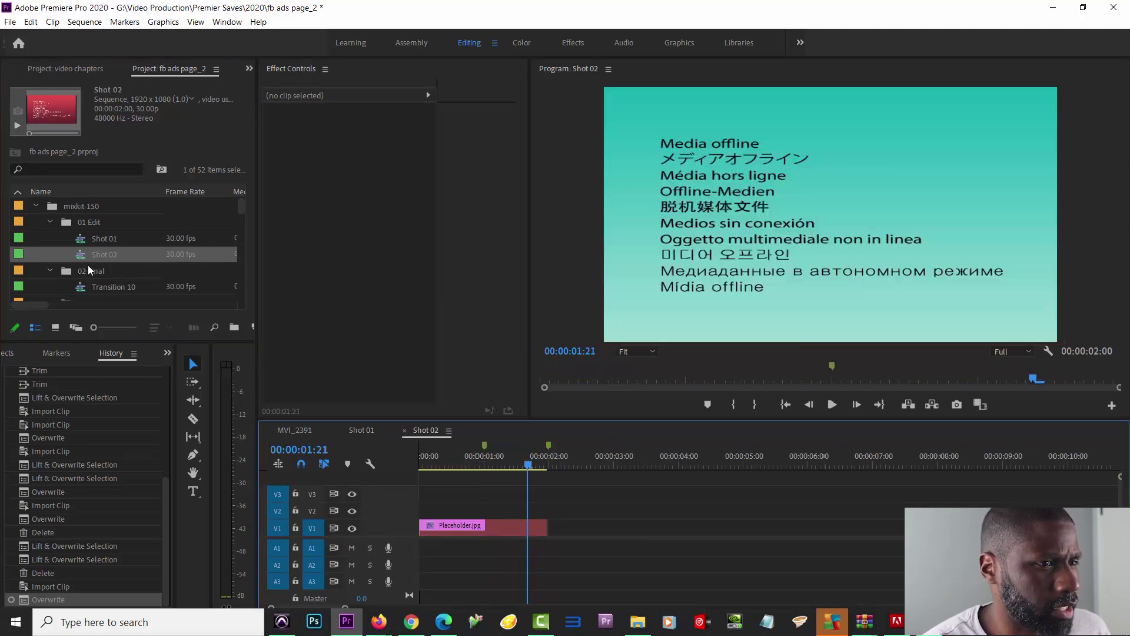
scroll(94, 276, down, 2)
scroll(96, 275, down, 1)
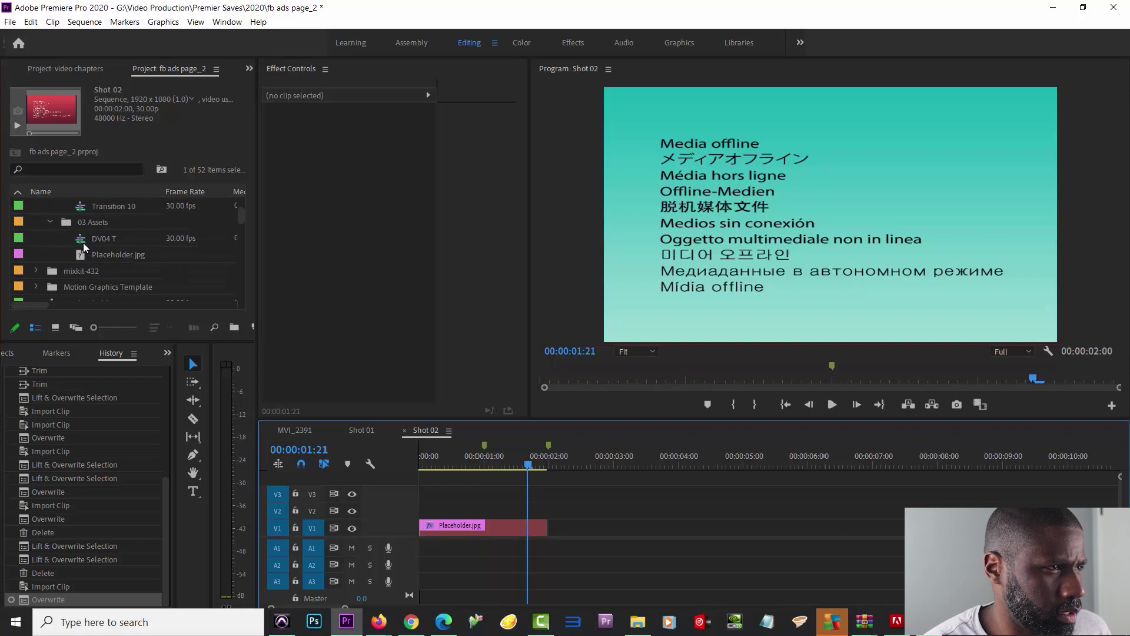
double_click(83, 242)
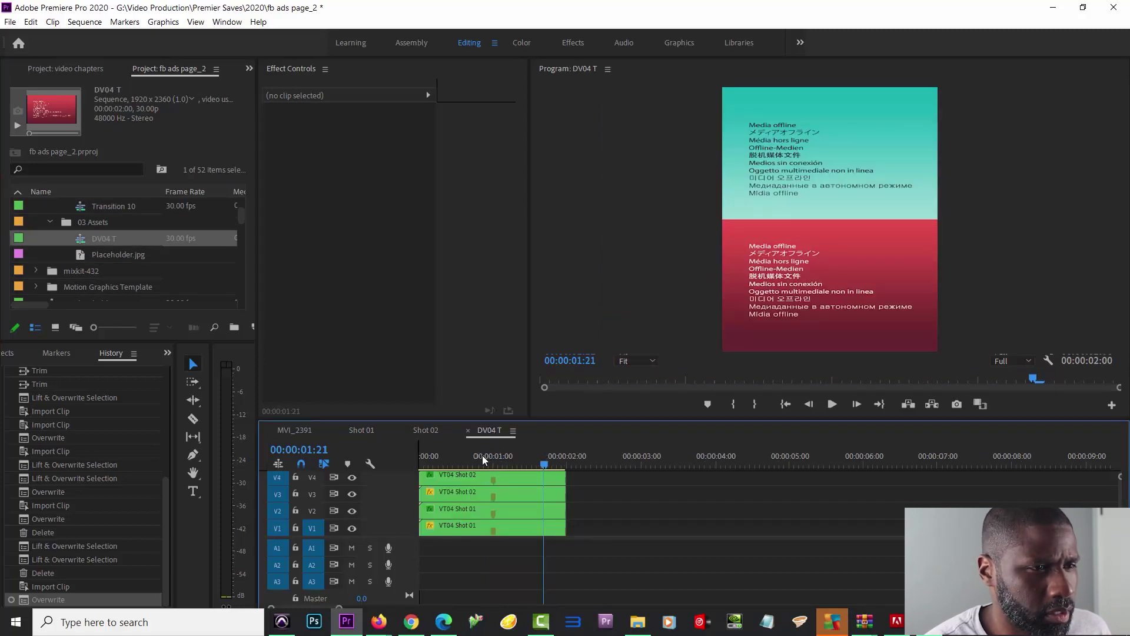
Step: Overwrite the placeholder on V1 of the Shot 01 sequence with MVI_1381.MOV from the sequence start and scrub to 00:00:02:02
click(362, 430)
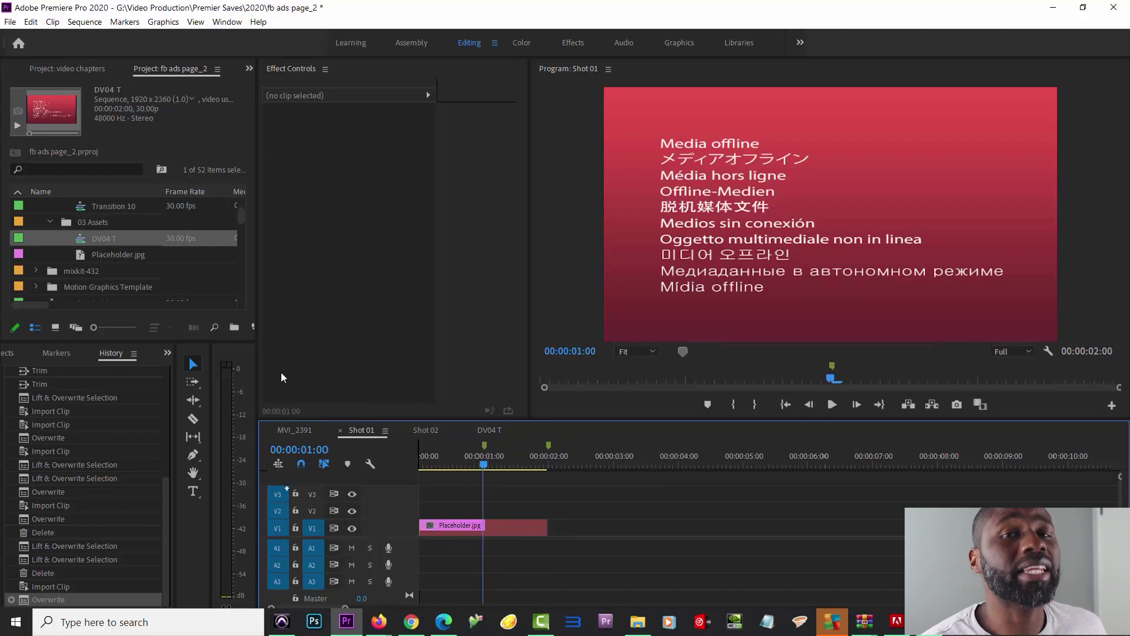
scroll(107, 244, down, 5)
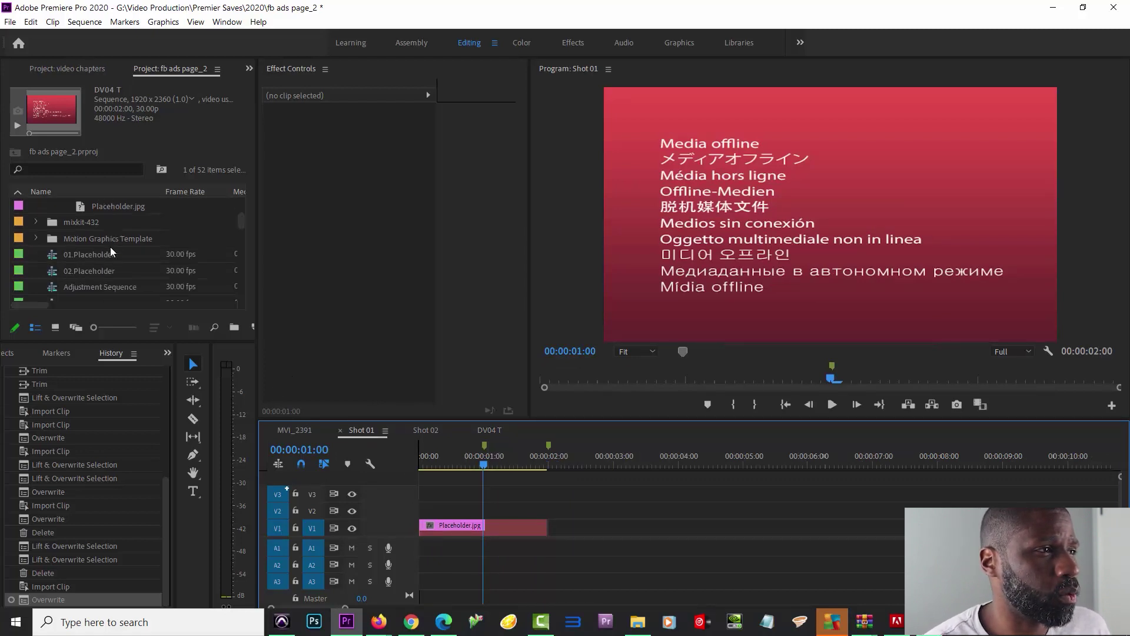
scroll(111, 246, down, 10)
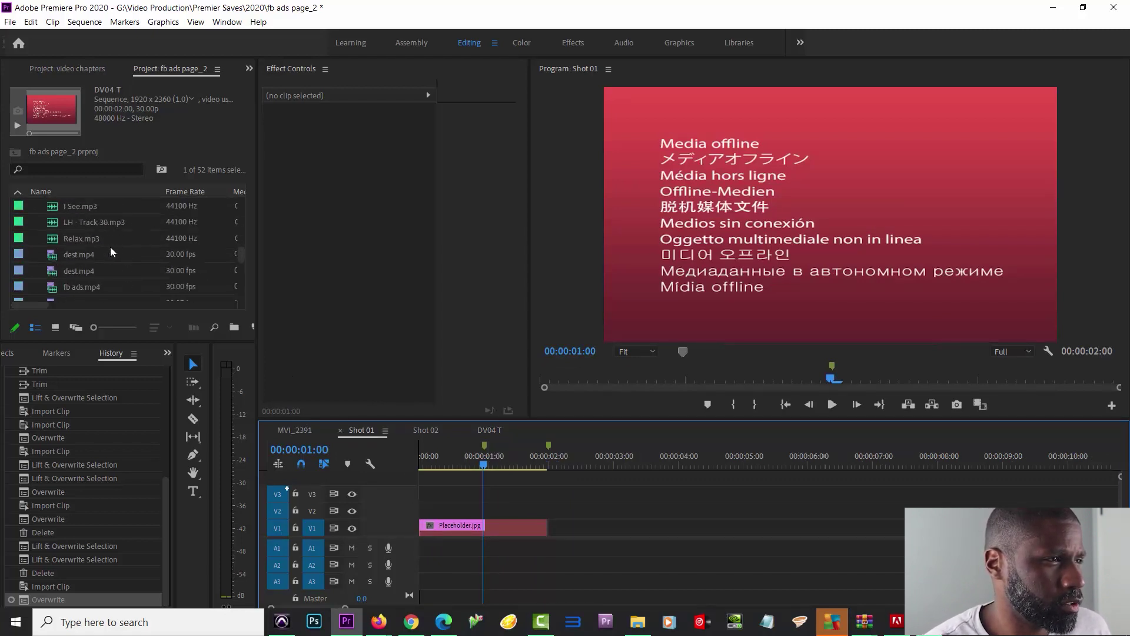
click(101, 238)
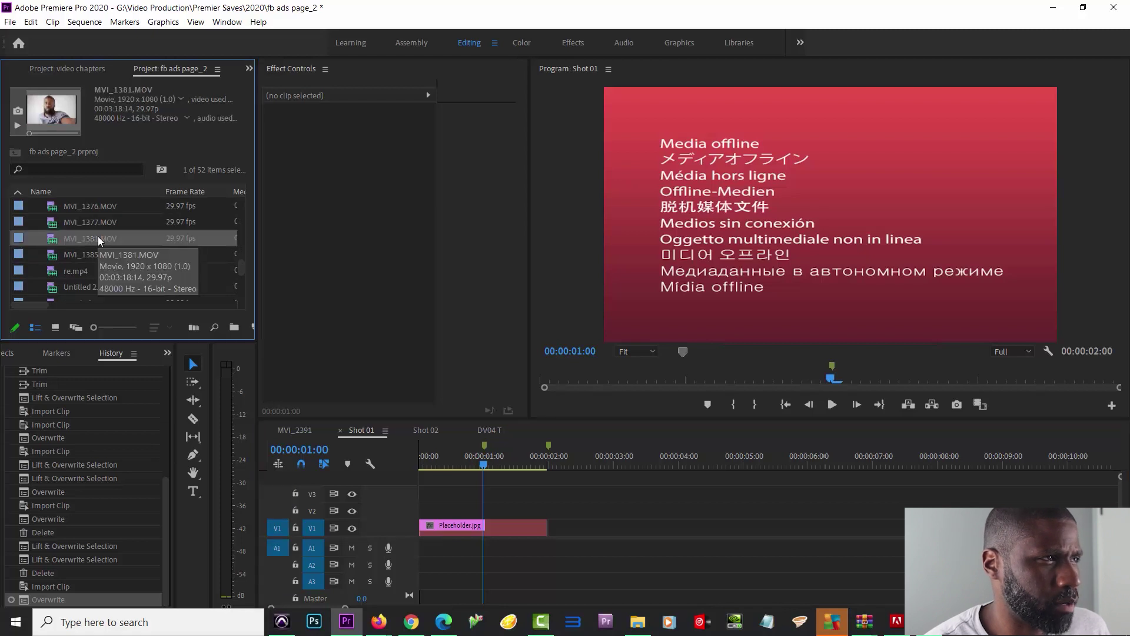
drag(70, 240, 416, 535)
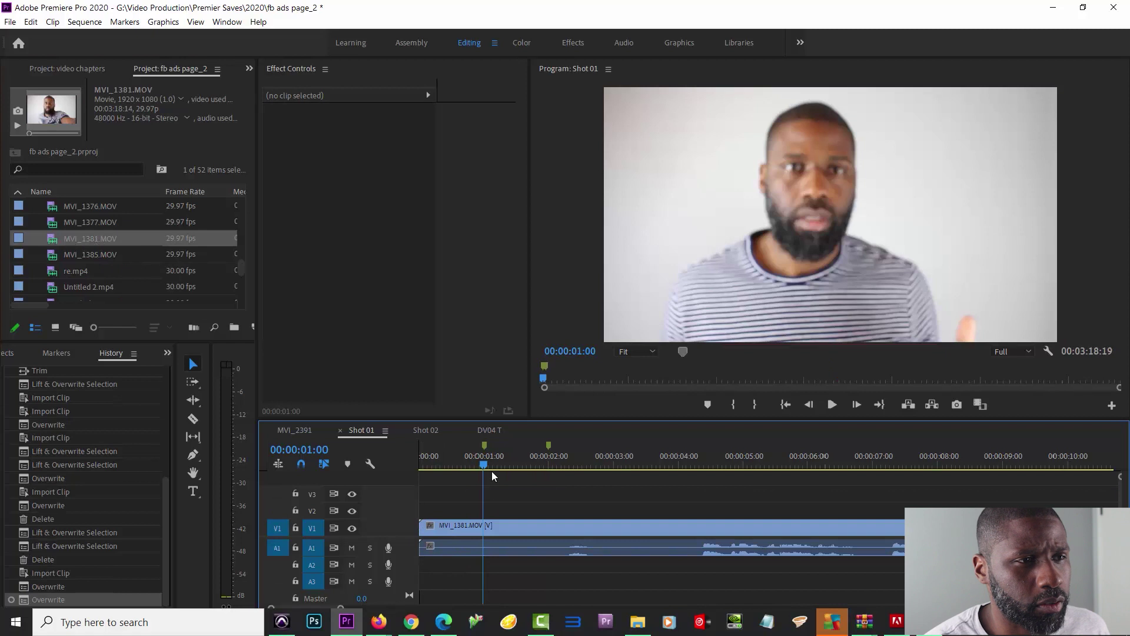
drag(483, 468, 549, 457)
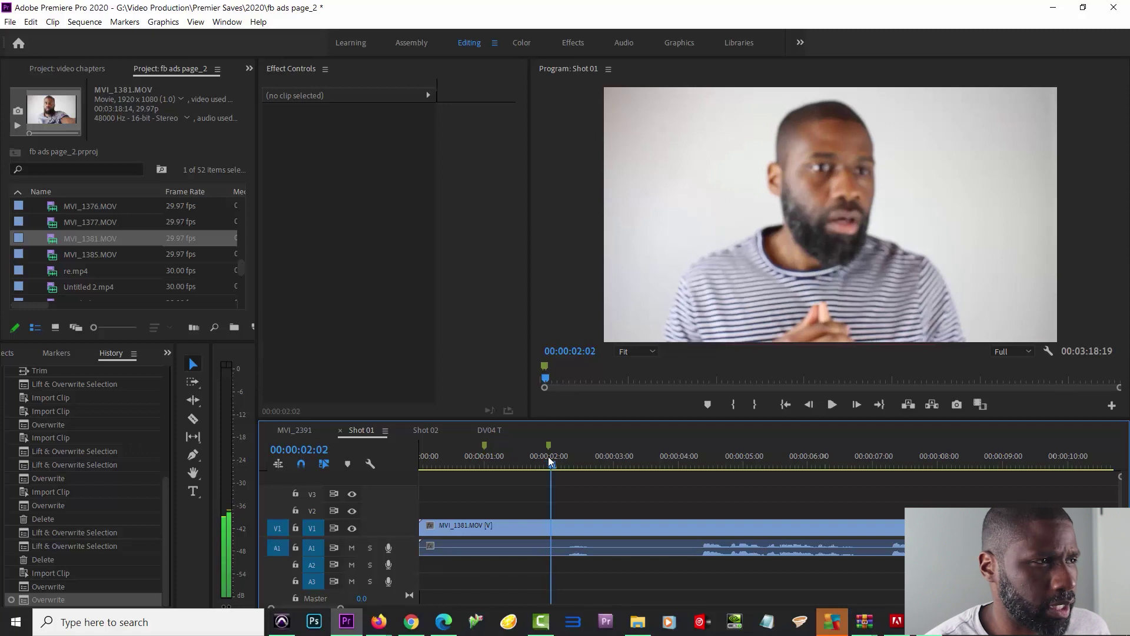
Step: Overwrite the placeholder on V1 of the Shot 02 sequence with Untitled 2.mp4 from the start and move the playhead to 00:00:01:23
click(425, 430)
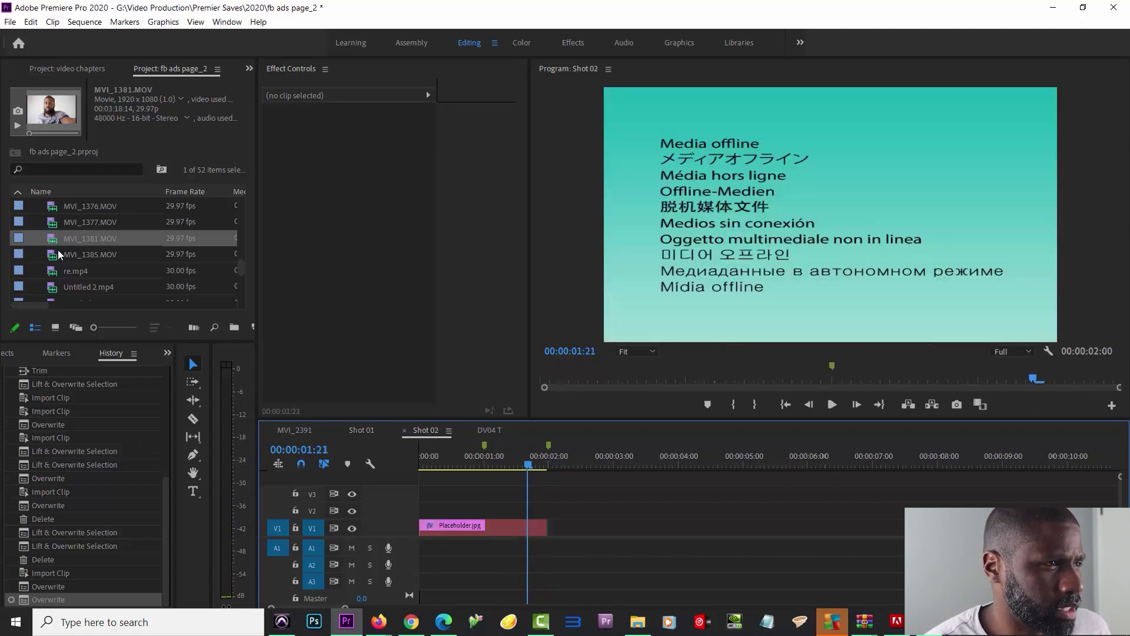
scroll(58, 249, down, 2)
click(66, 222)
drag(72, 227, 417, 516)
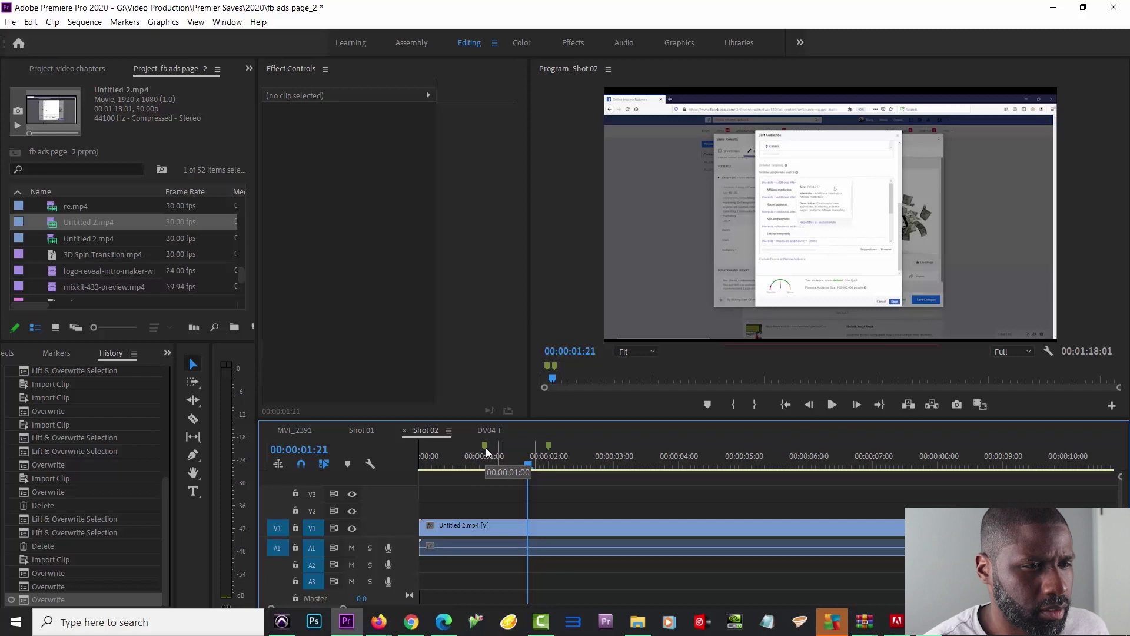
click(532, 464)
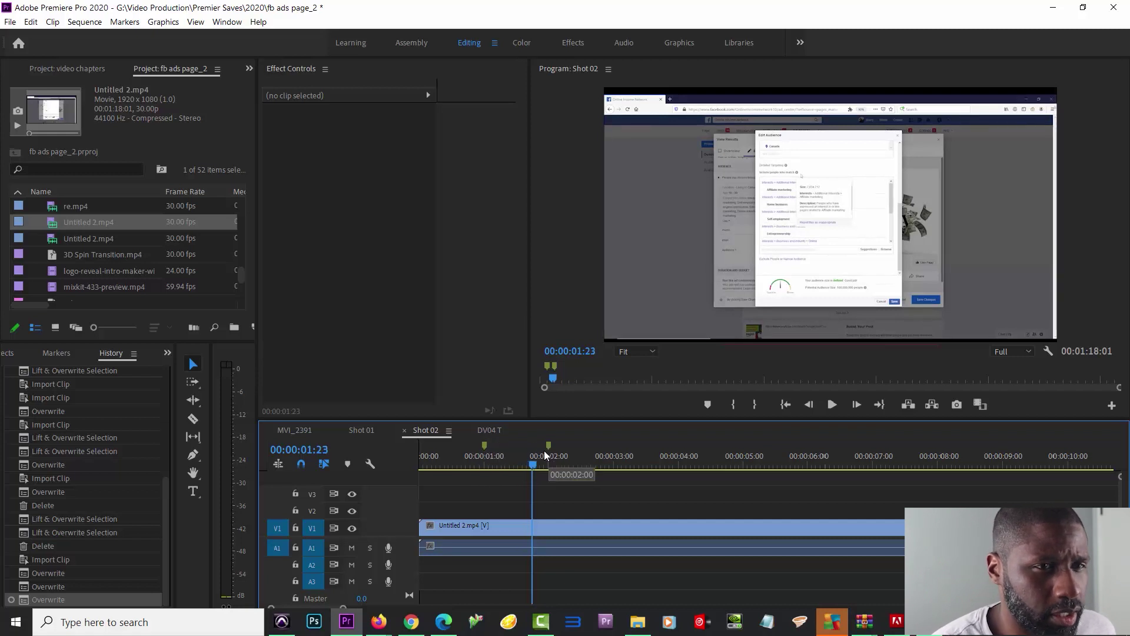
Step: Scrub through the Shot 02 and DV04 T sequences, and check the placed transition in the MVI_2391 sequence
drag(532, 465, 560, 464)
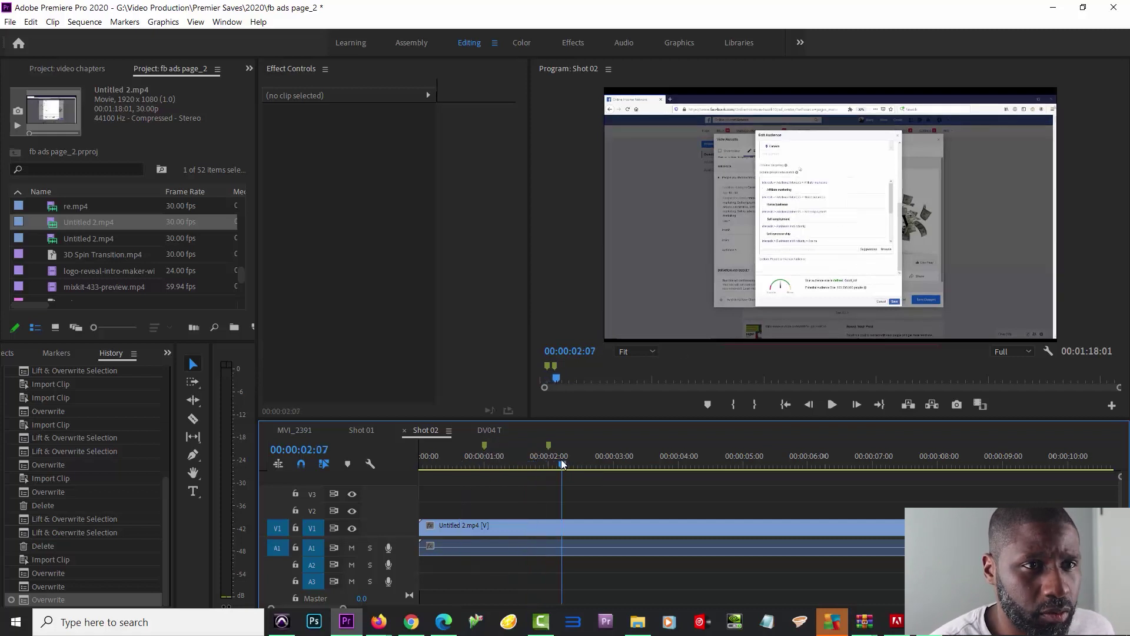
click(482, 430)
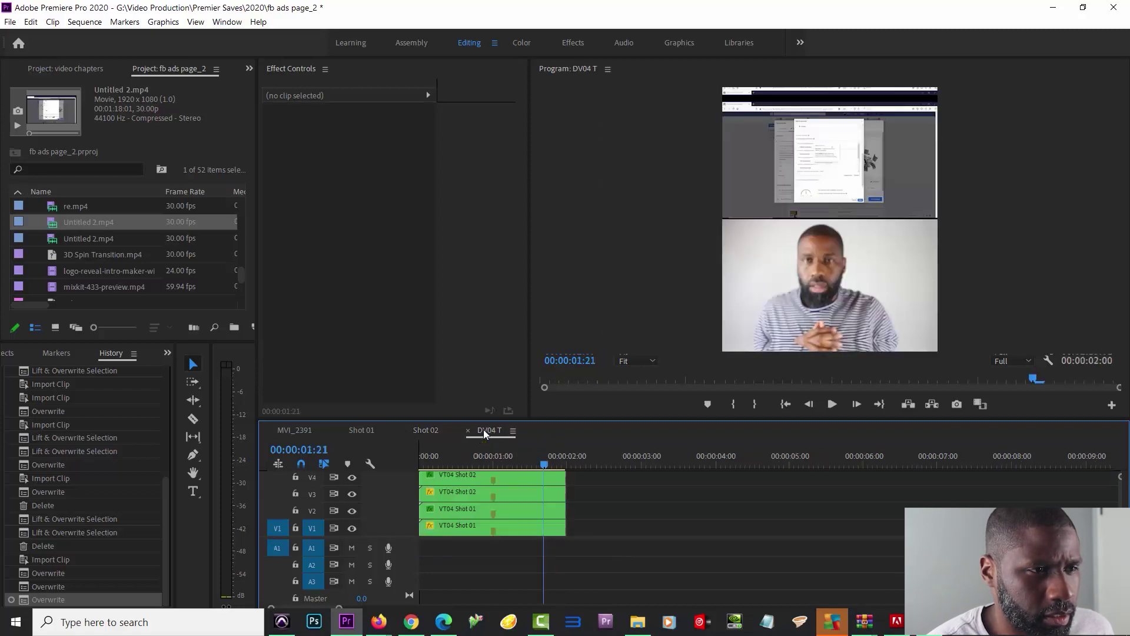
drag(440, 464, 563, 454)
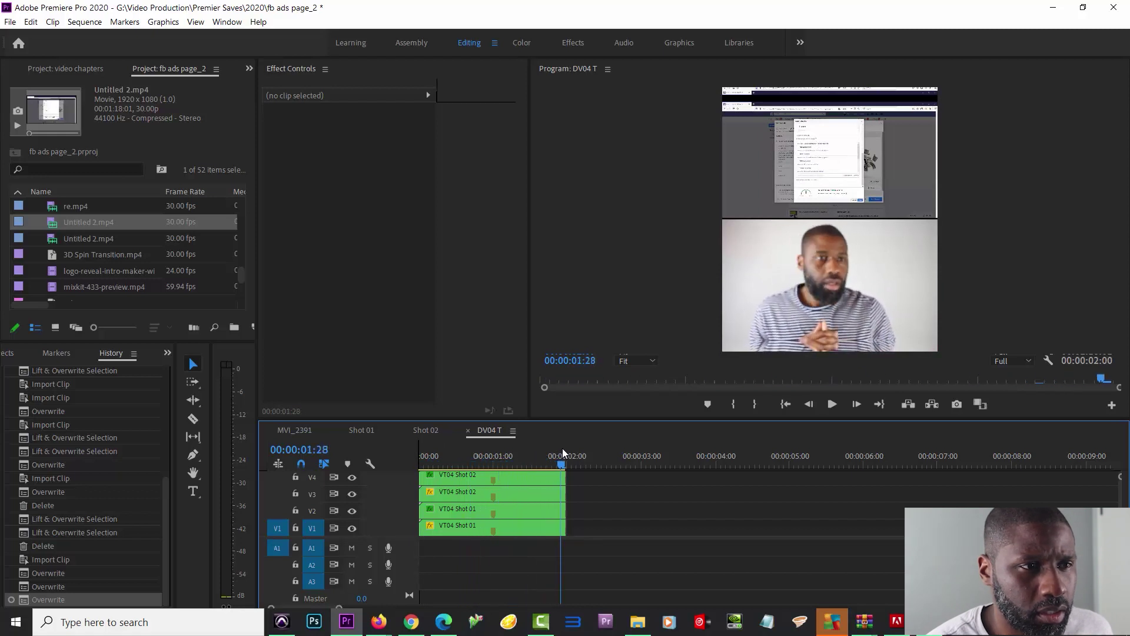
click(294, 430)
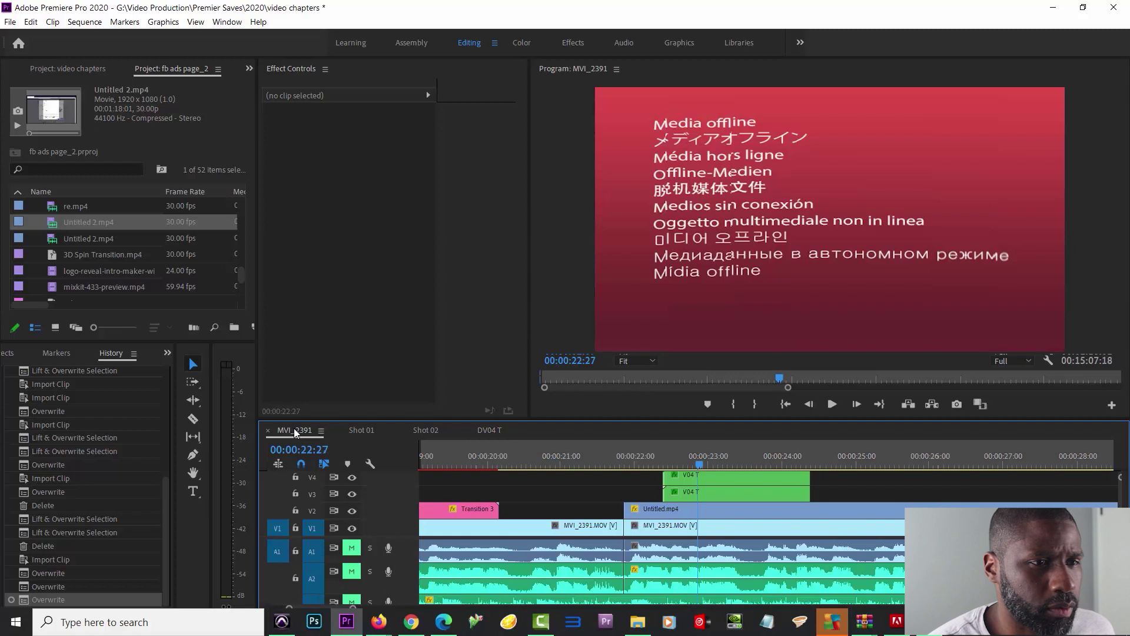
drag(650, 461, 766, 466)
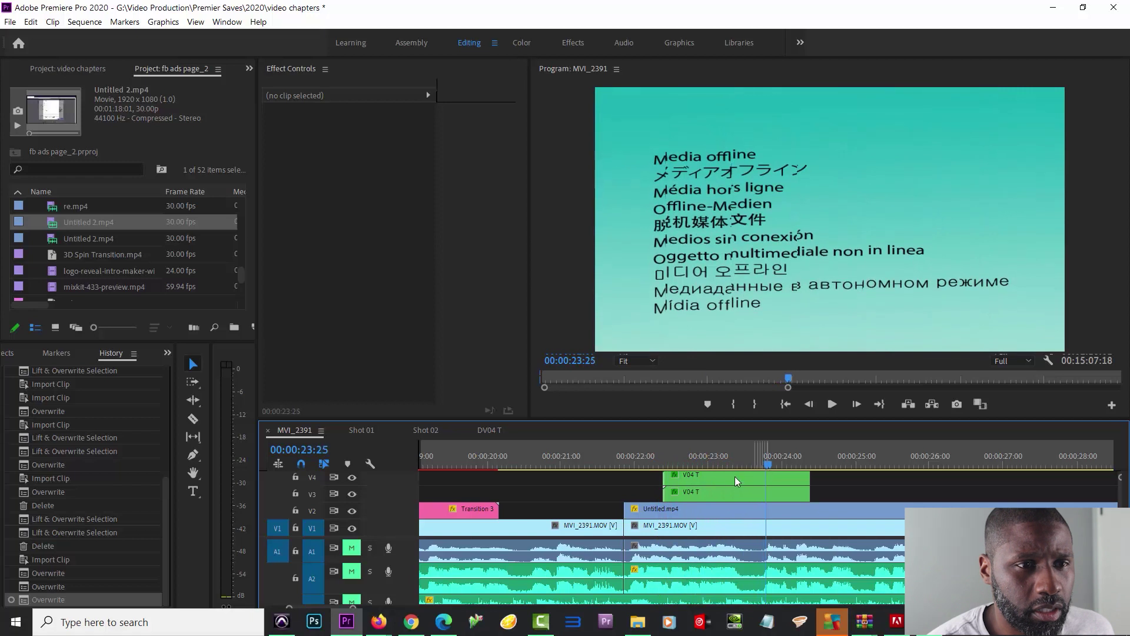
Step: Delete all the stacked V04 T transition clips above Untitled.mp4 in the MVI_2391 sequence
scroll(718, 478, left, 2)
scroll(774, 493, up, 3)
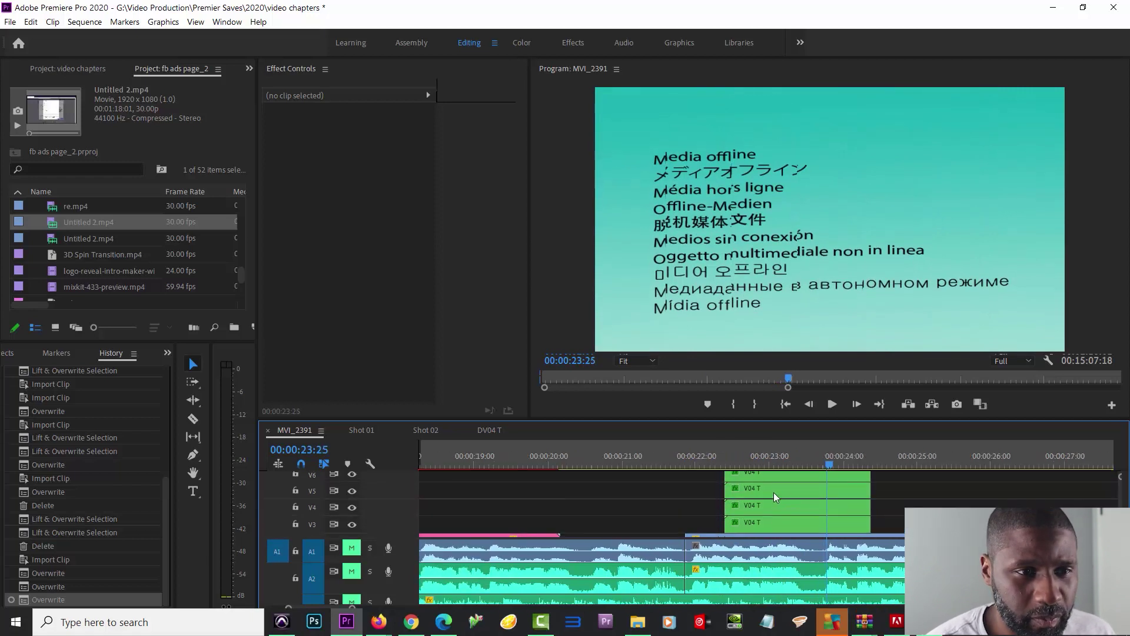
scroll(774, 496, up, 2)
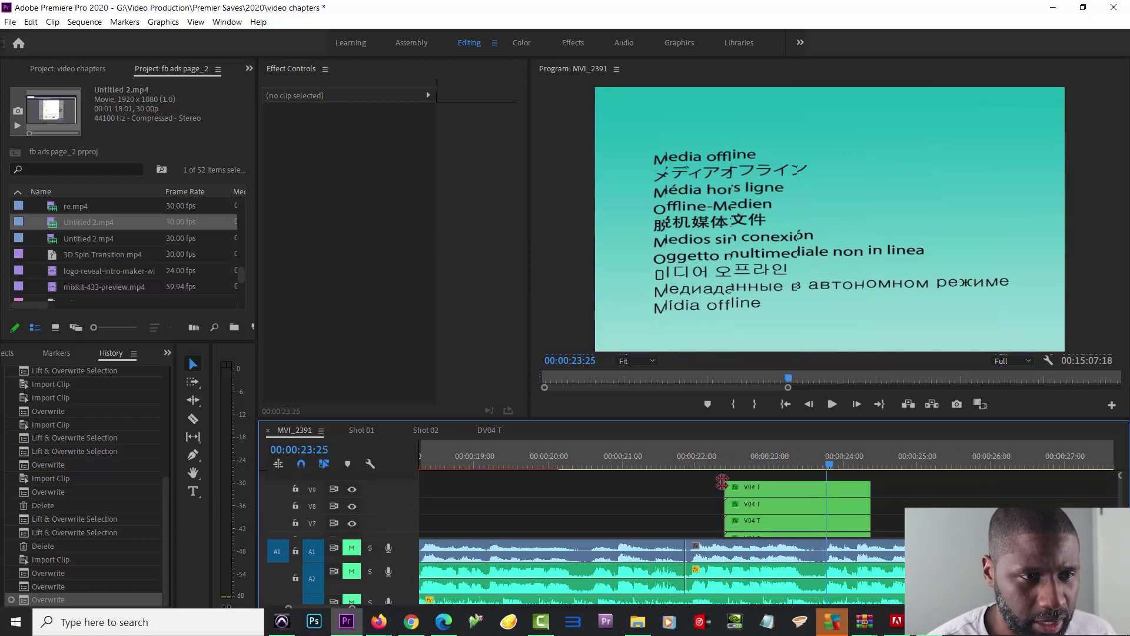
drag(699, 474, 778, 517)
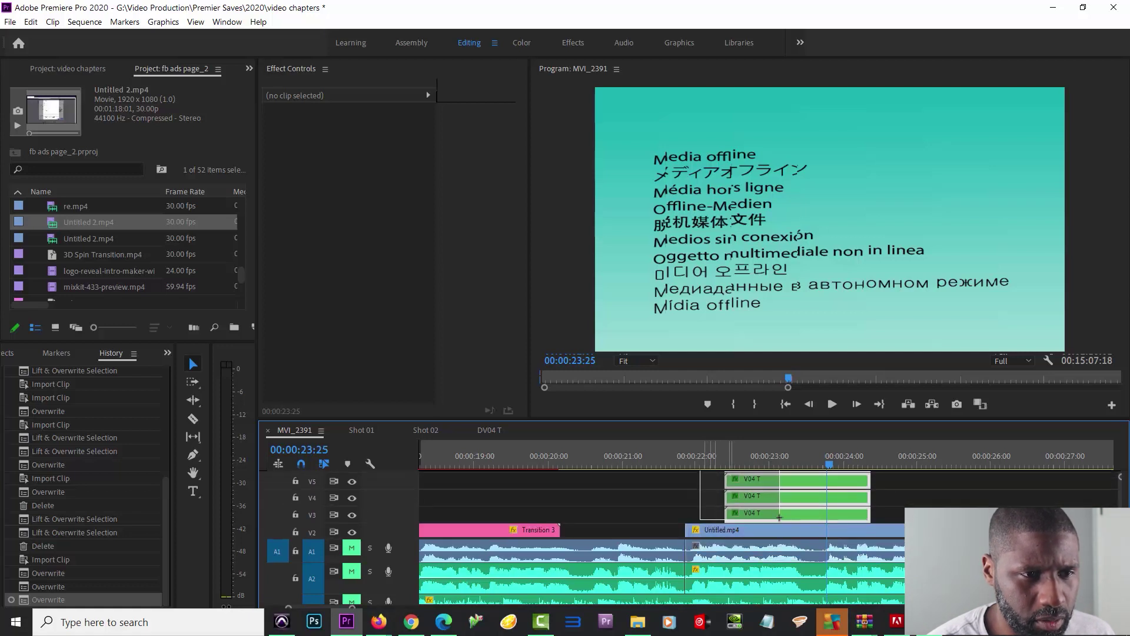
key(Delete)
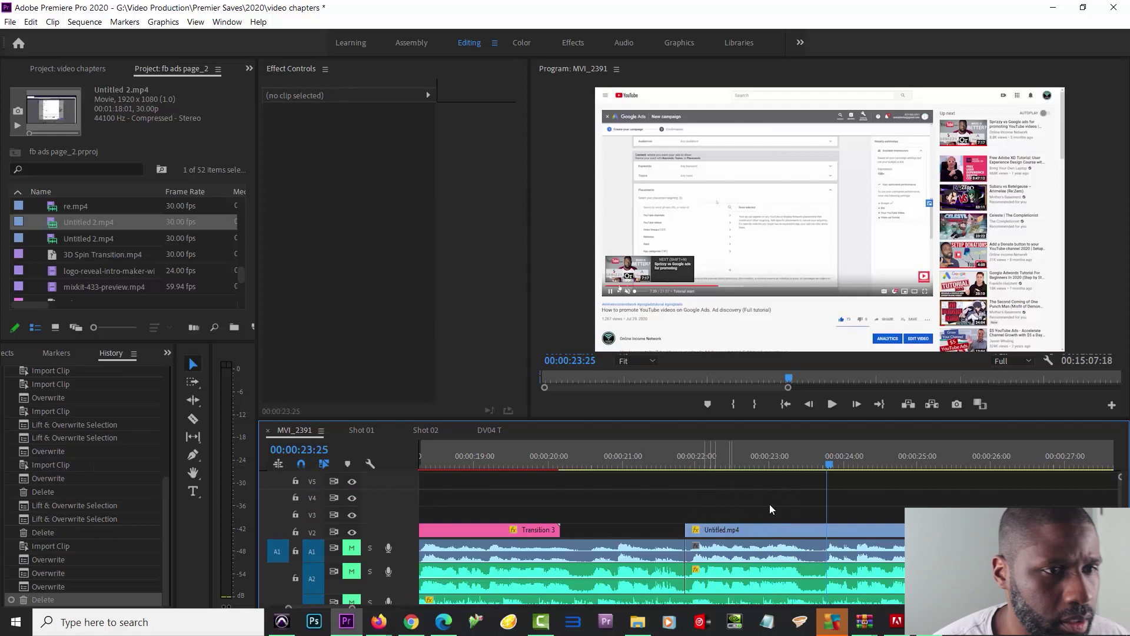
Step: Place the Transition 10 sequence from 02 Final on V3 and the tracks above, spanning the start of Untitled.mp4
scroll(77, 253, up, 5)
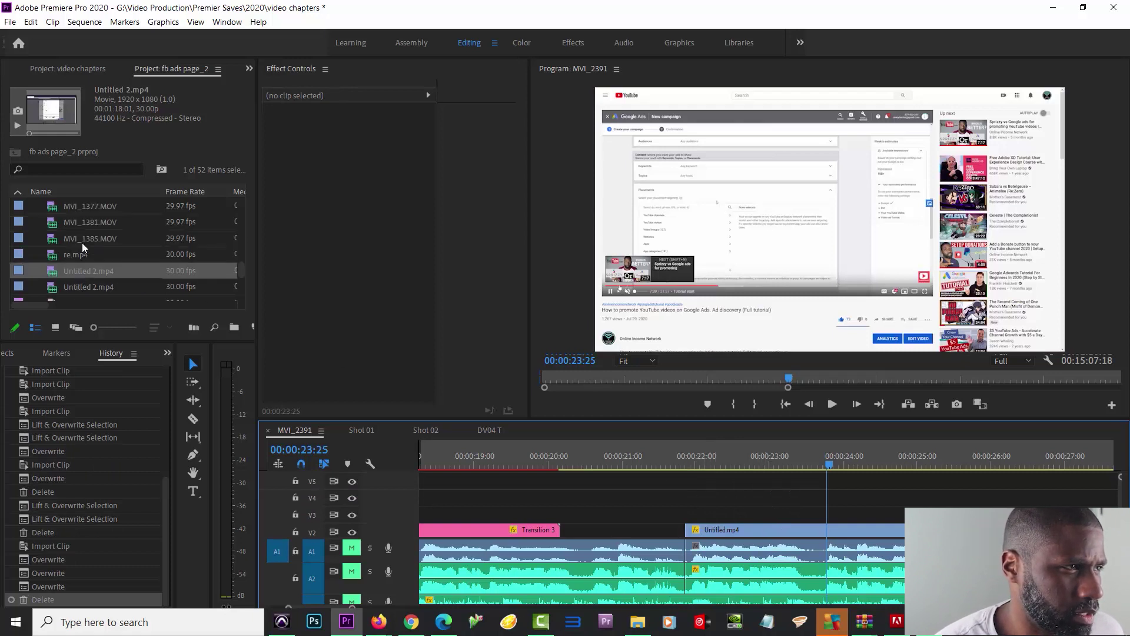
scroll(85, 240, up, 6)
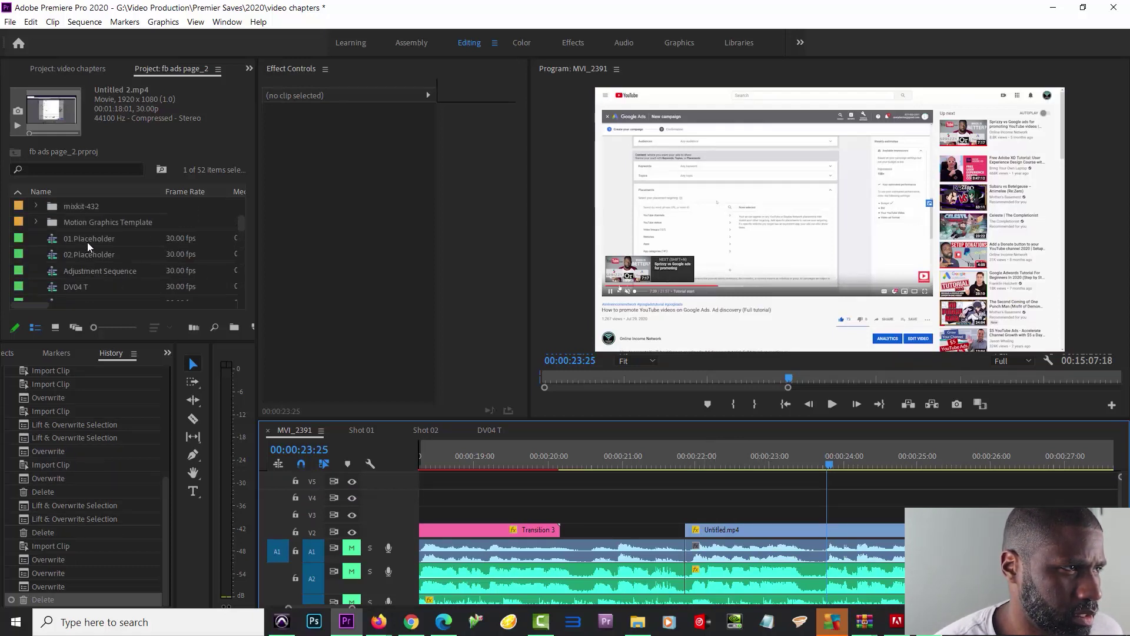
drag(97, 254, 682, 517)
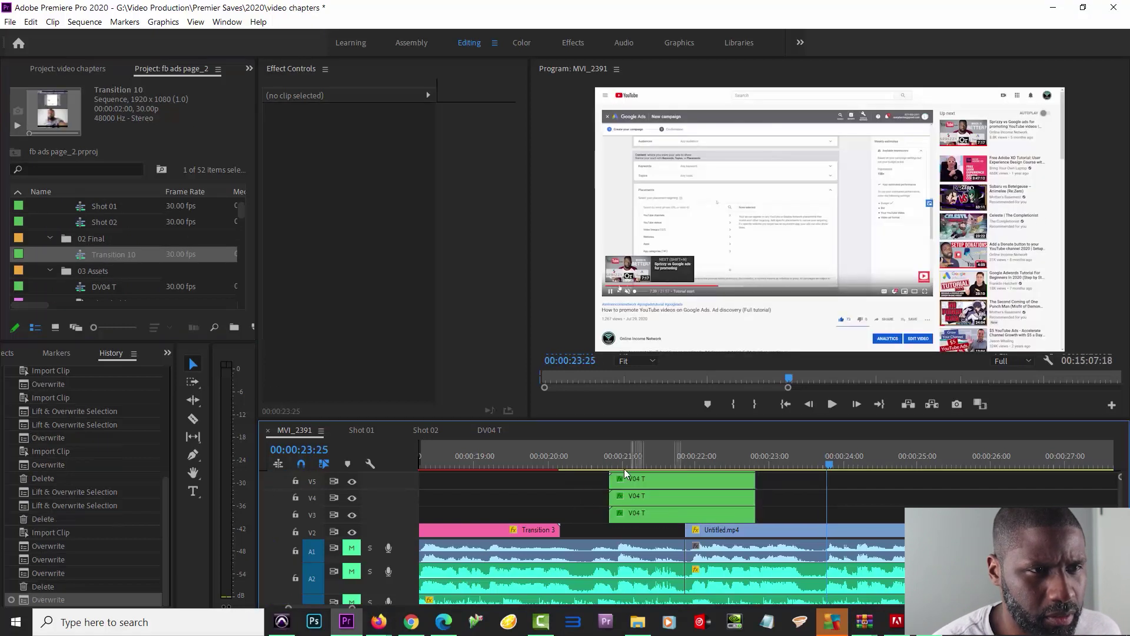
Step: Preview the newly placed transition in MVI_2391 by scrubbing and playing from 00:00:20:15, comparing it with the Shot 01 sequence
drag(602, 457, 636, 463)
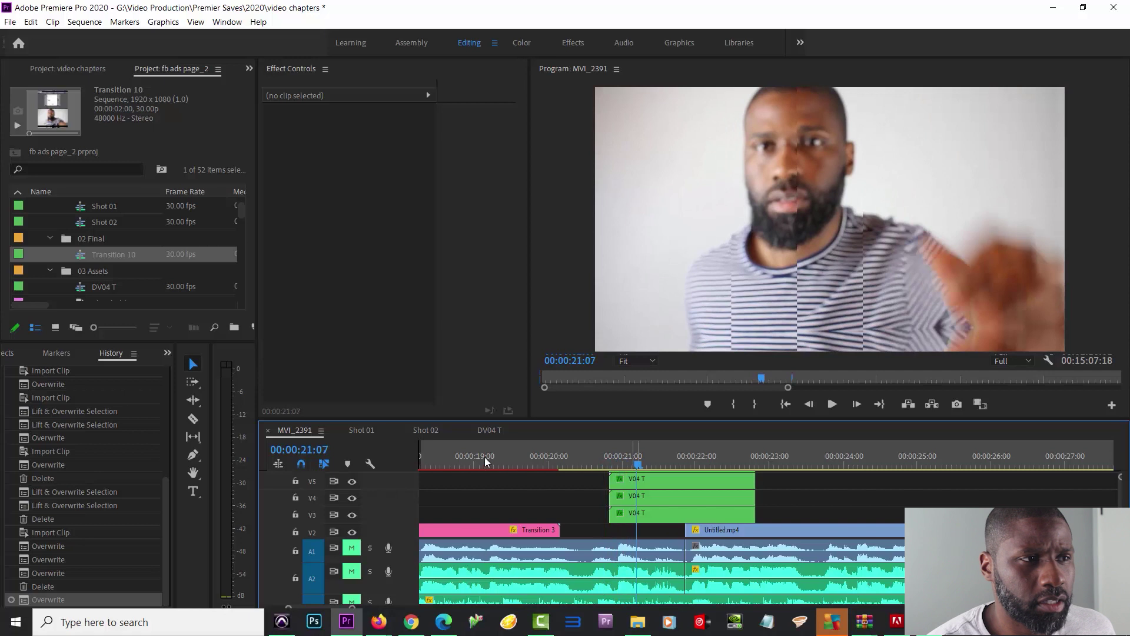
click(361, 431)
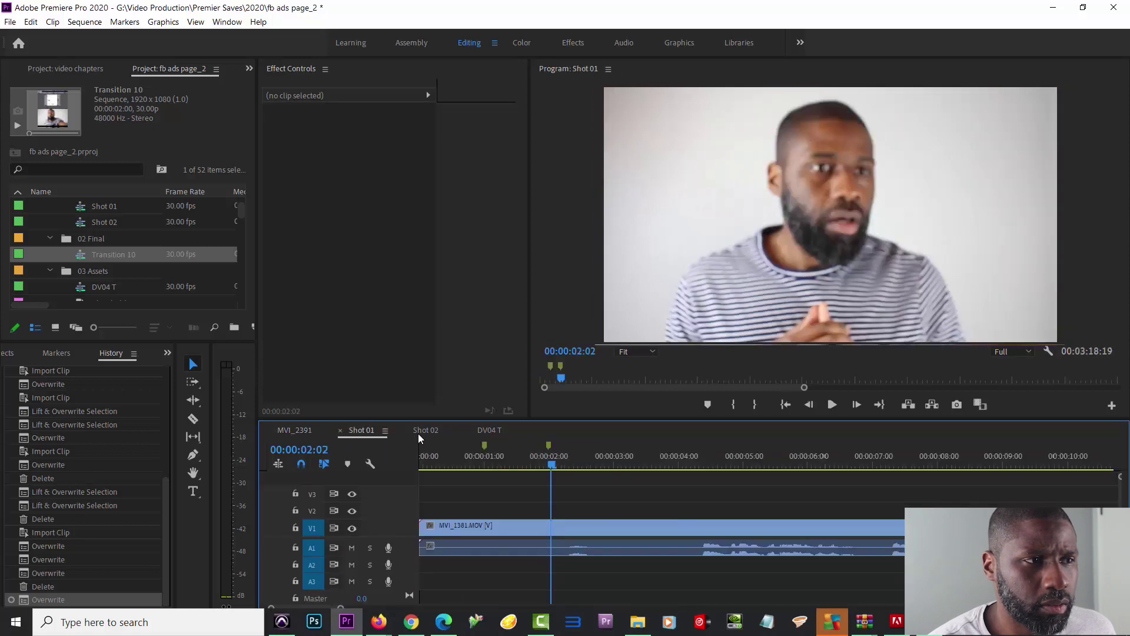
click(298, 430)
drag(640, 468, 755, 468)
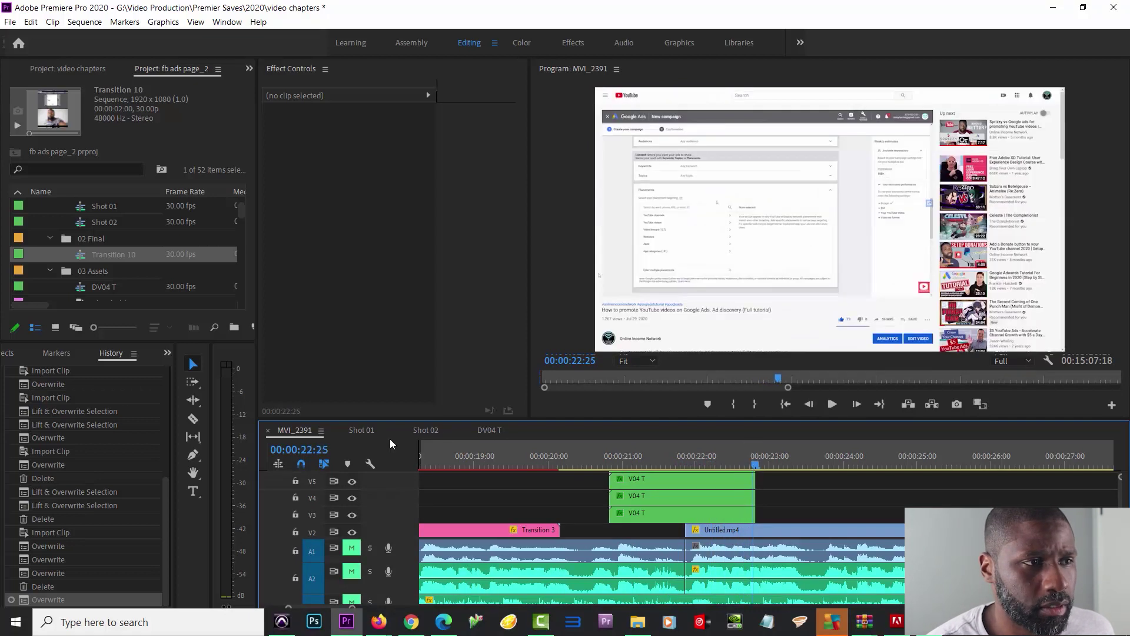
click(584, 455)
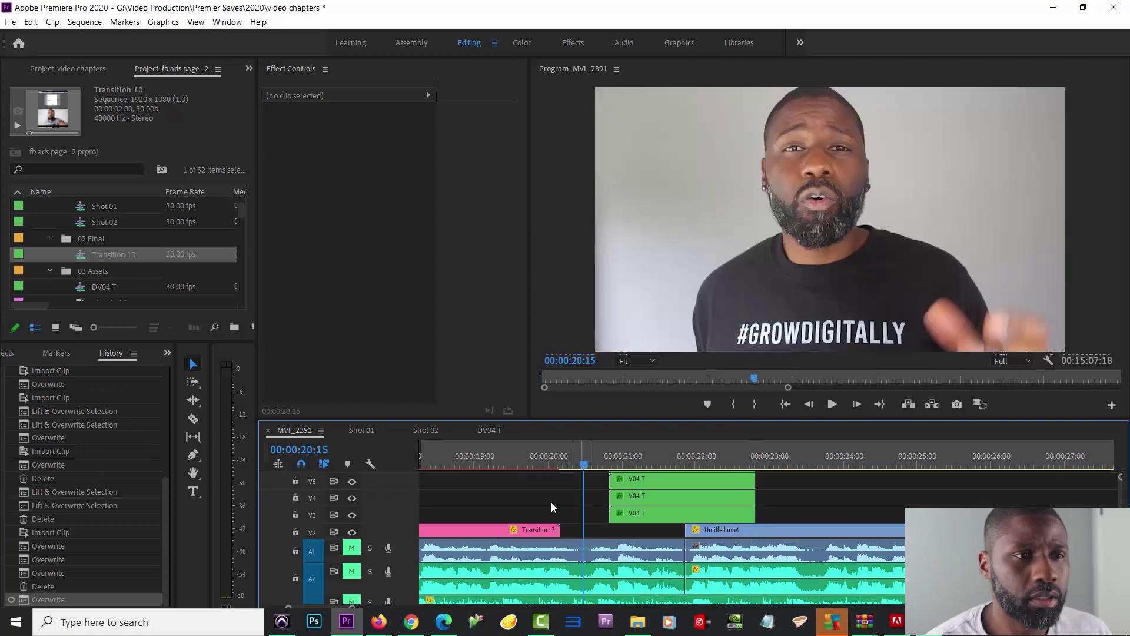
key(space)
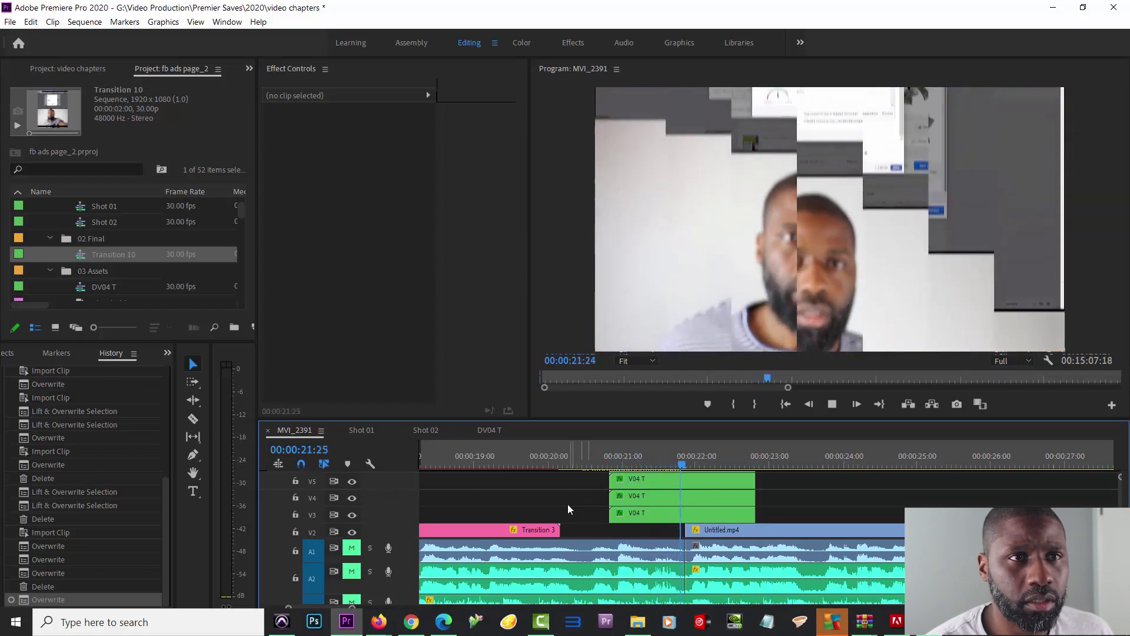
key(space)
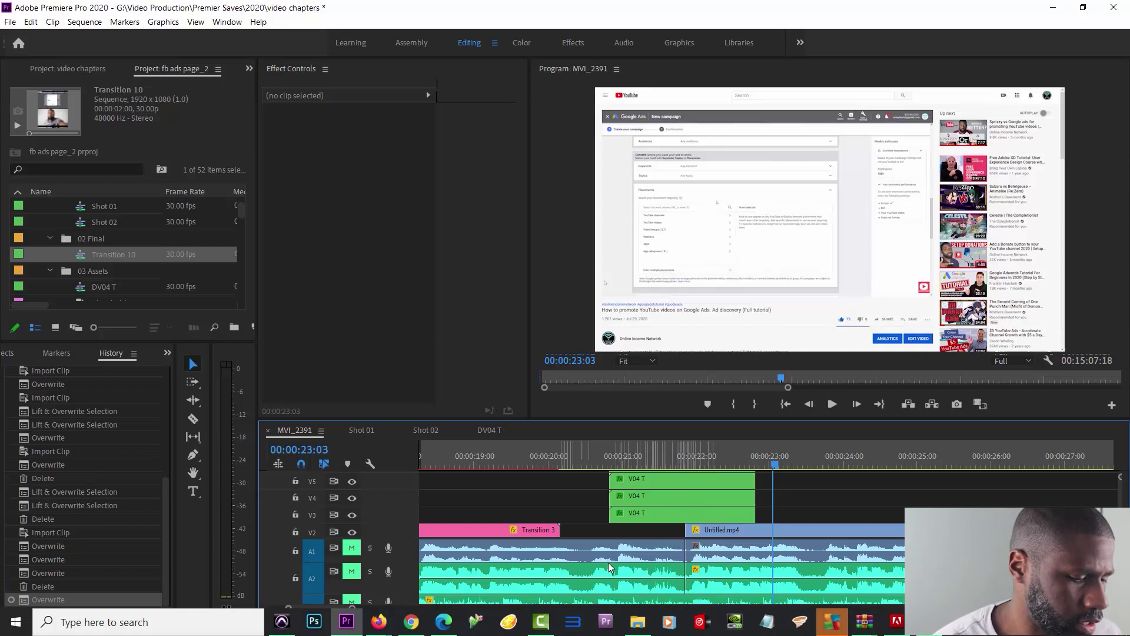
Step: Razor MVI_2391.MOV on V1 at the start and end of the V04 T clips, and Untitled.mp4 on V2 at their end
key(c)
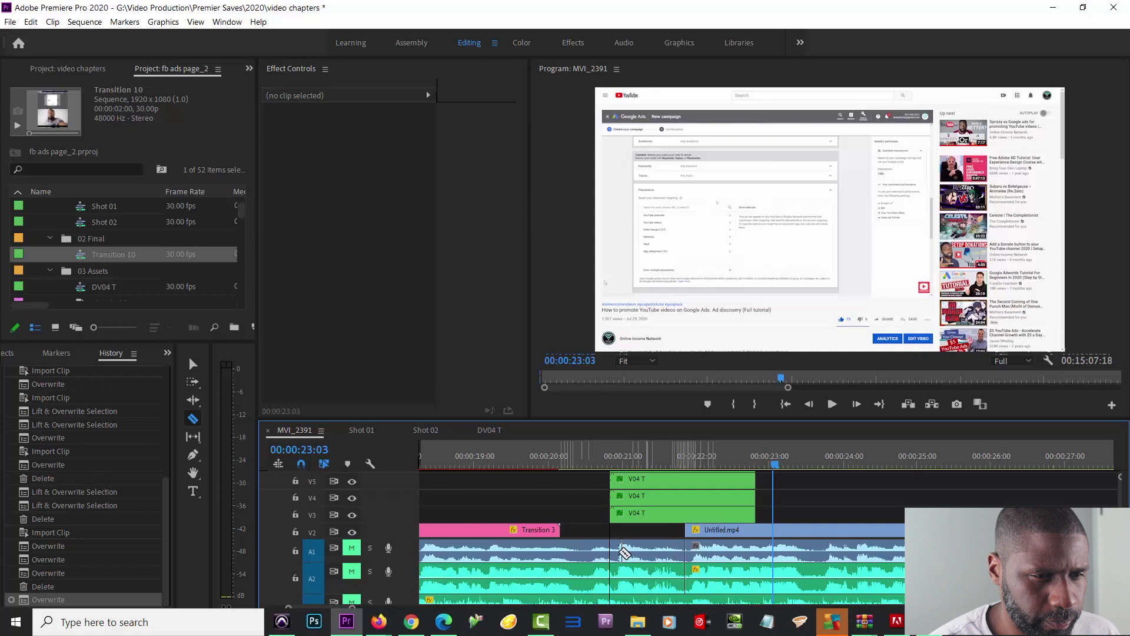
scroll(617, 527, left, 1)
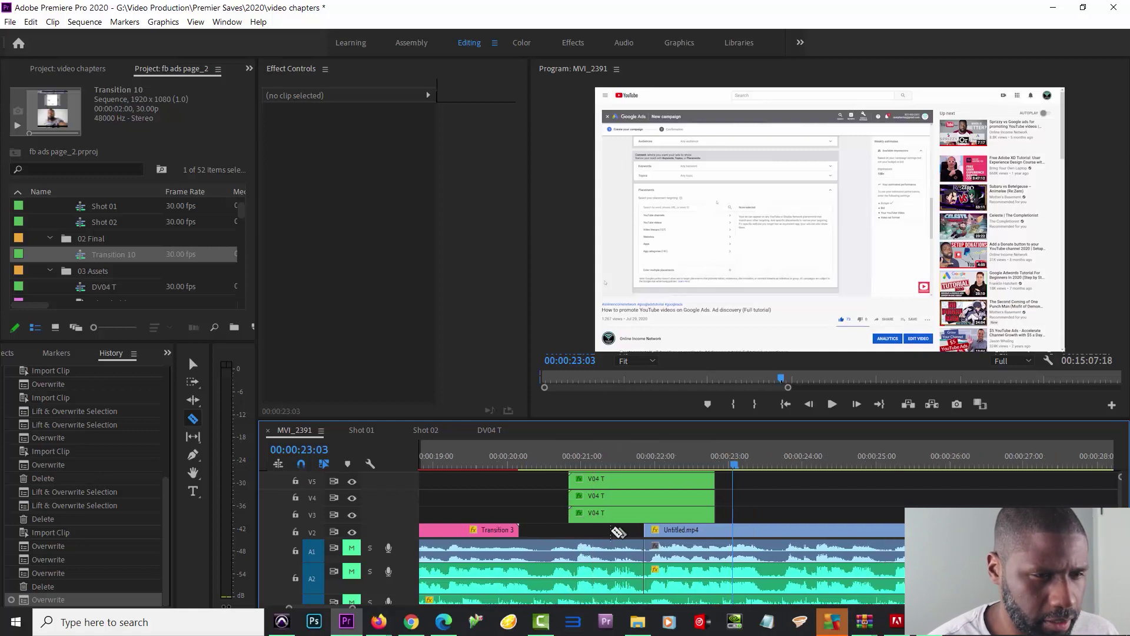
scroll(641, 521, down, 1)
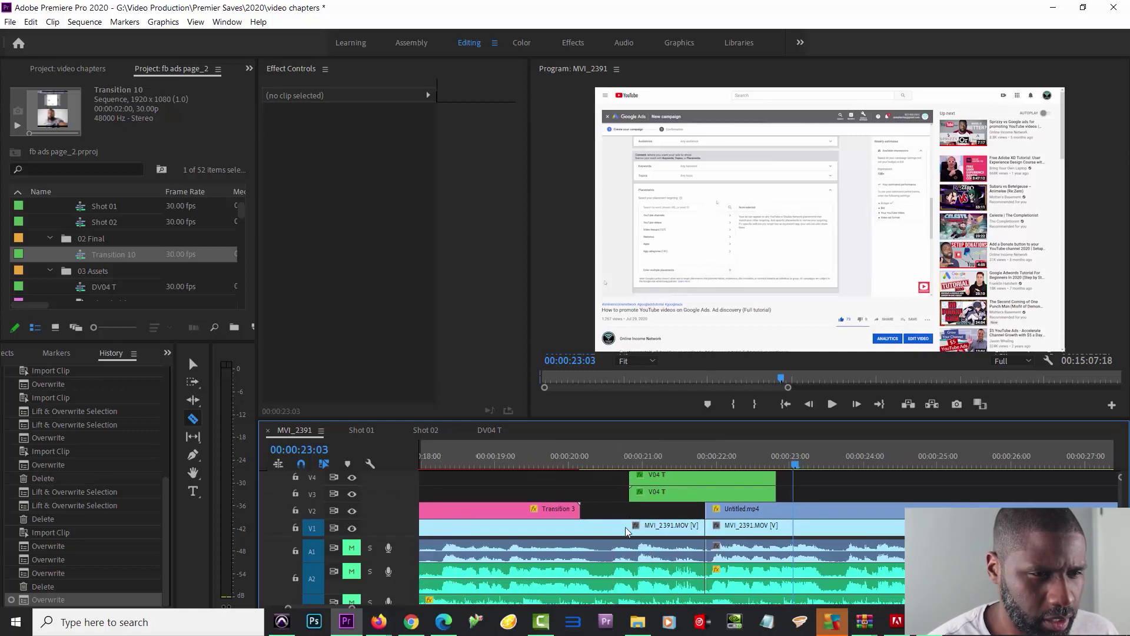
shift+click(706, 527)
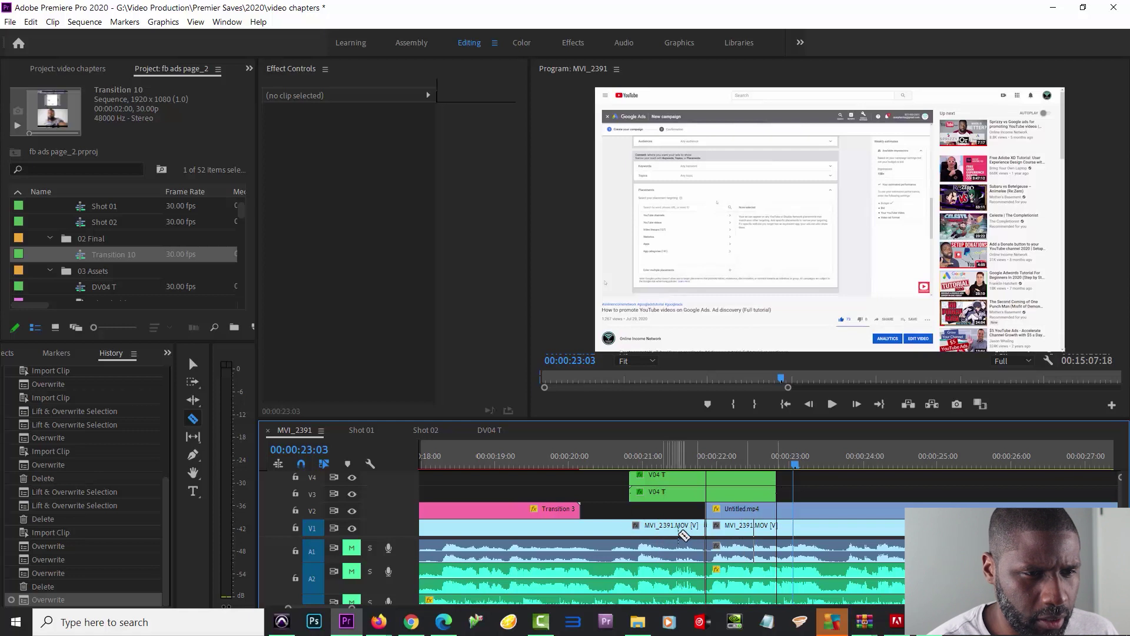
shift+click(629, 526)
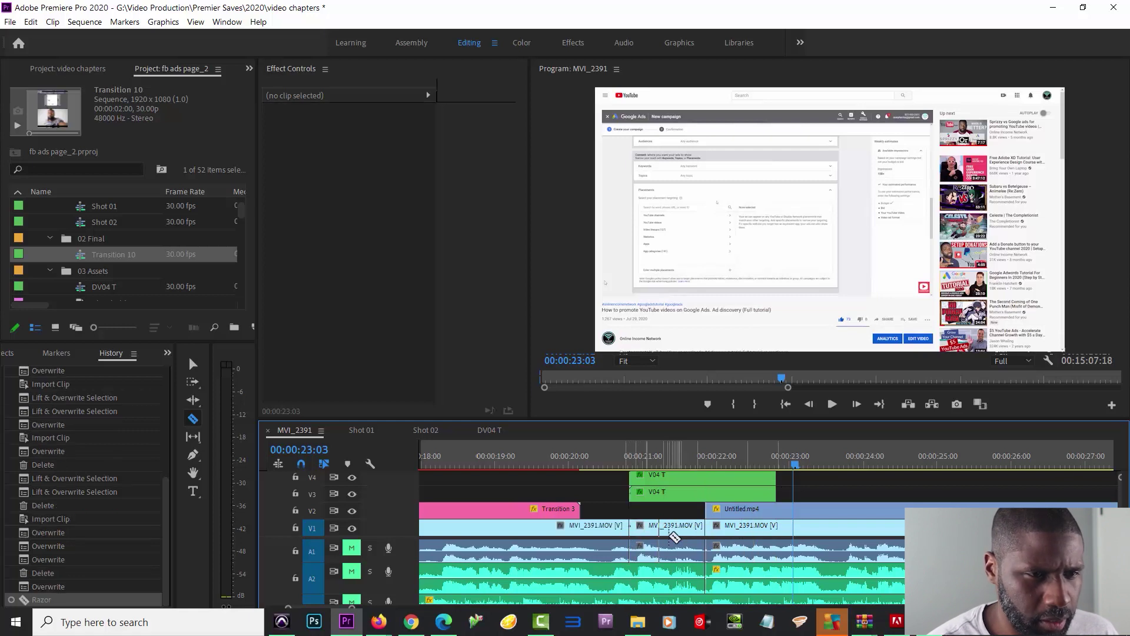
shift+click(776, 529)
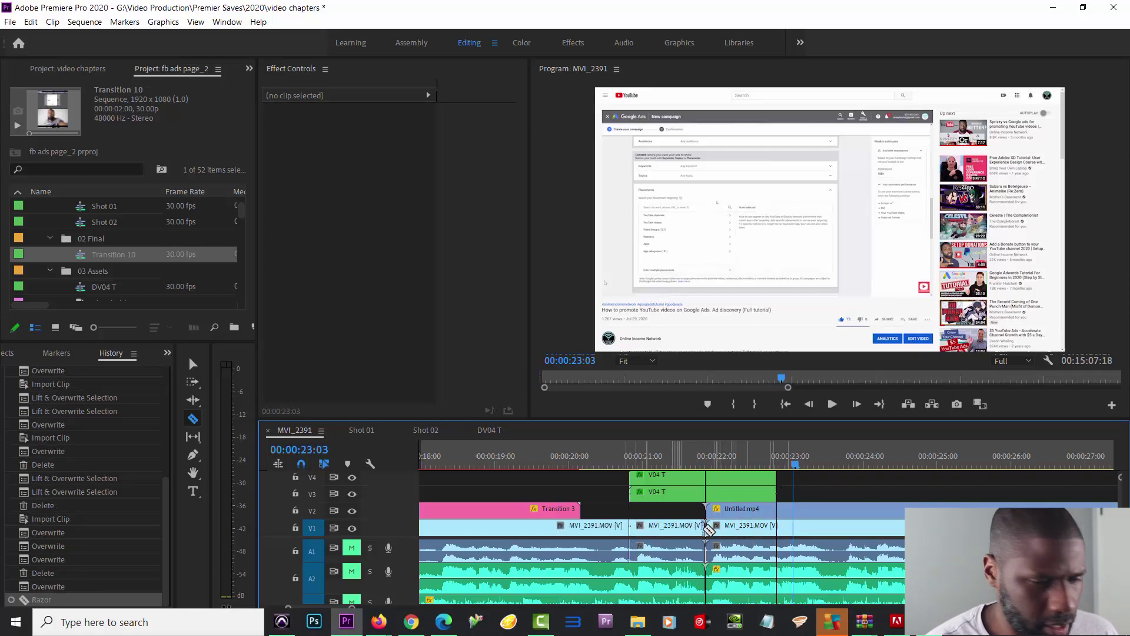
click(778, 527)
click(780, 510)
shift+click(706, 564)
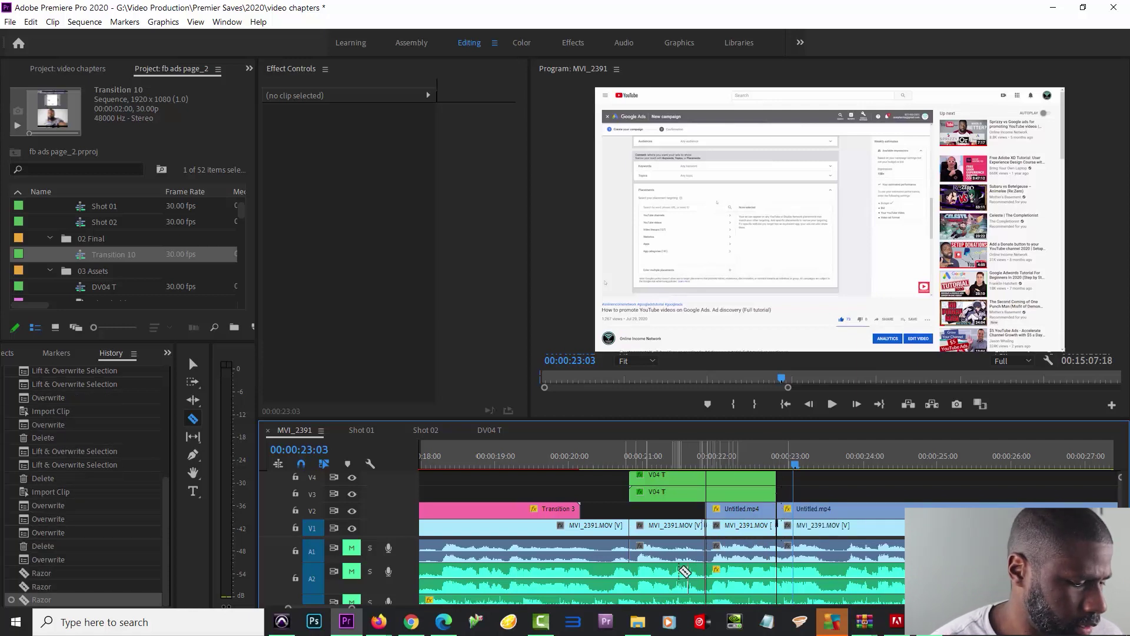
Step: Cut out the V1 segment just before Untitled.mp4 and extend the following MVI_2391.MOV segment back to the start of the V04 T clips
key(v)
click(692, 528)
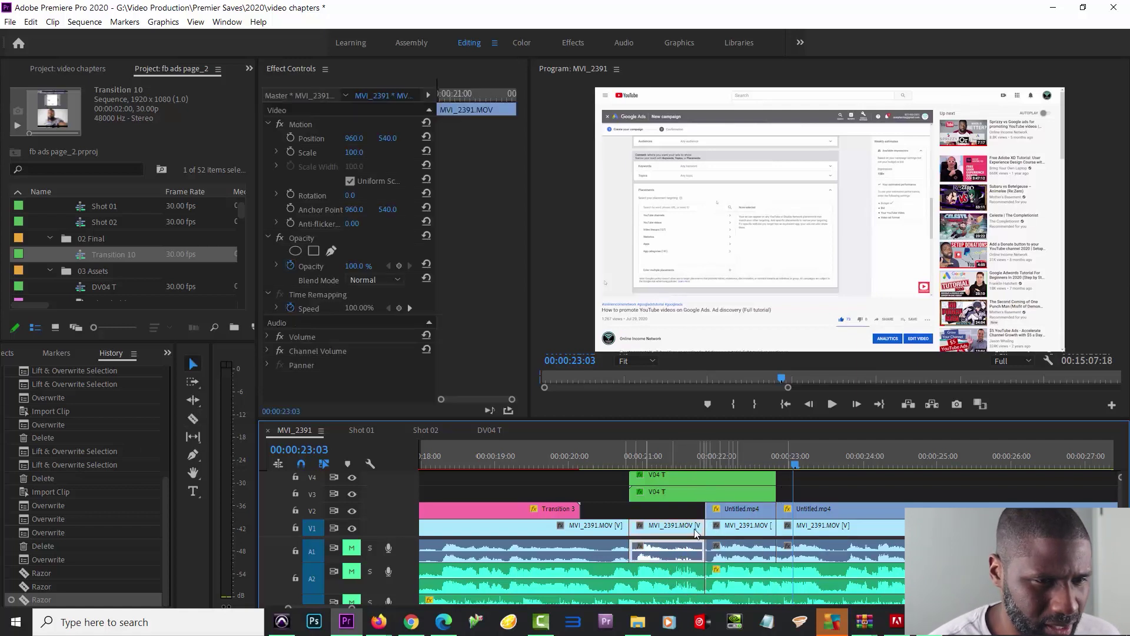
key(ctrl+x)
drag(709, 526, 630, 527)
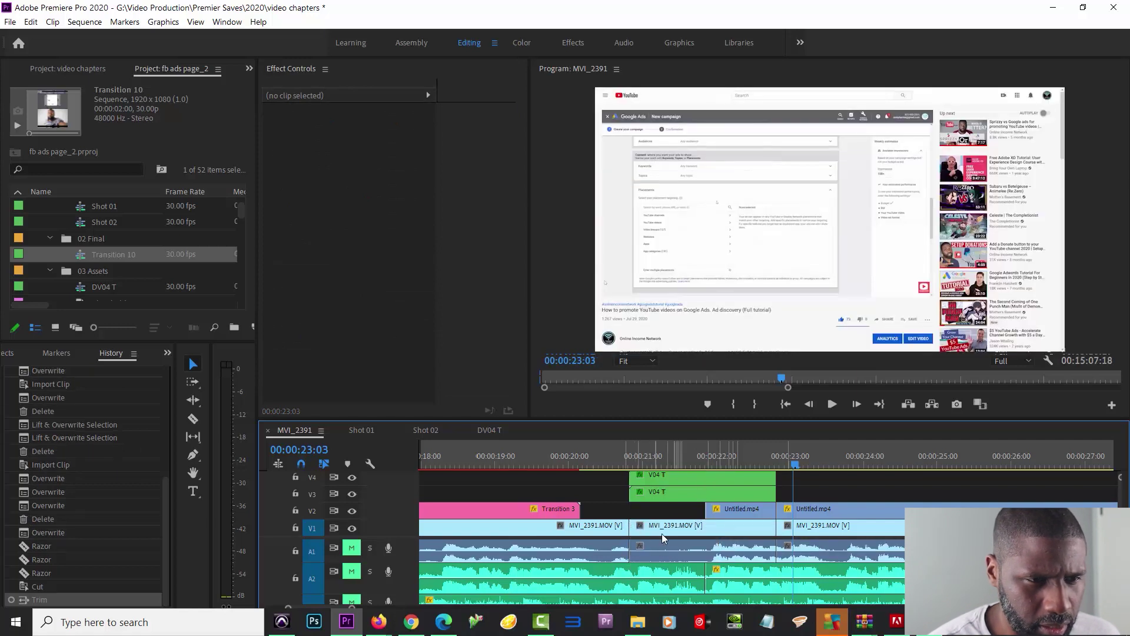
Step: Copy the MVI_2391.MOV segment beneath the transition into the Shot 01 sequence and move it to the start of V1 over MVI_1381.MOV
click(671, 533)
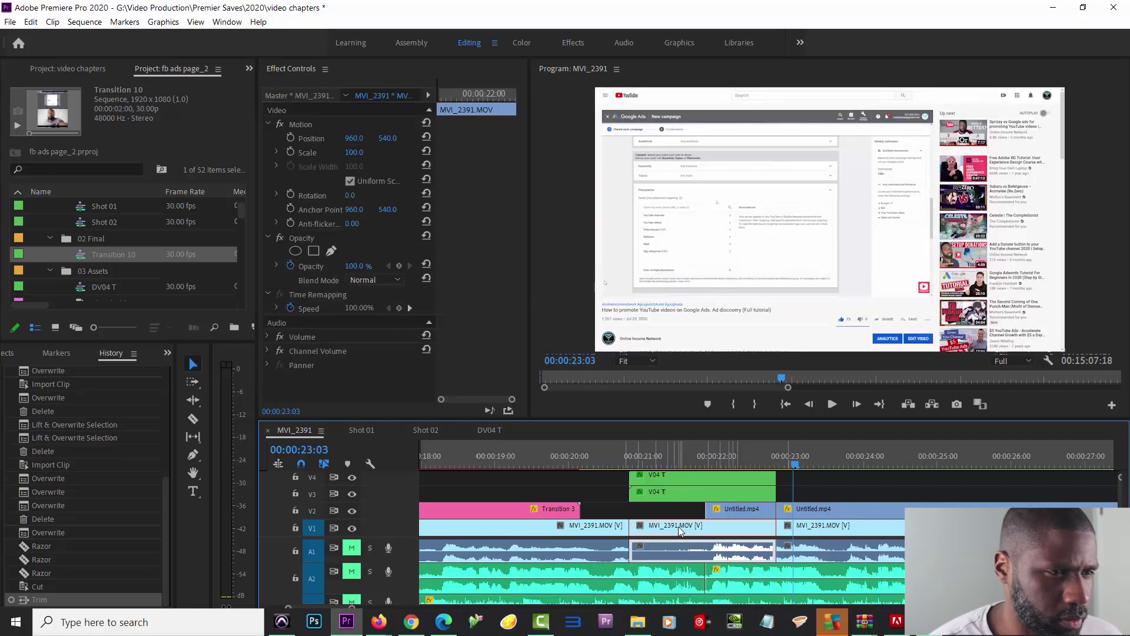
click(360, 432)
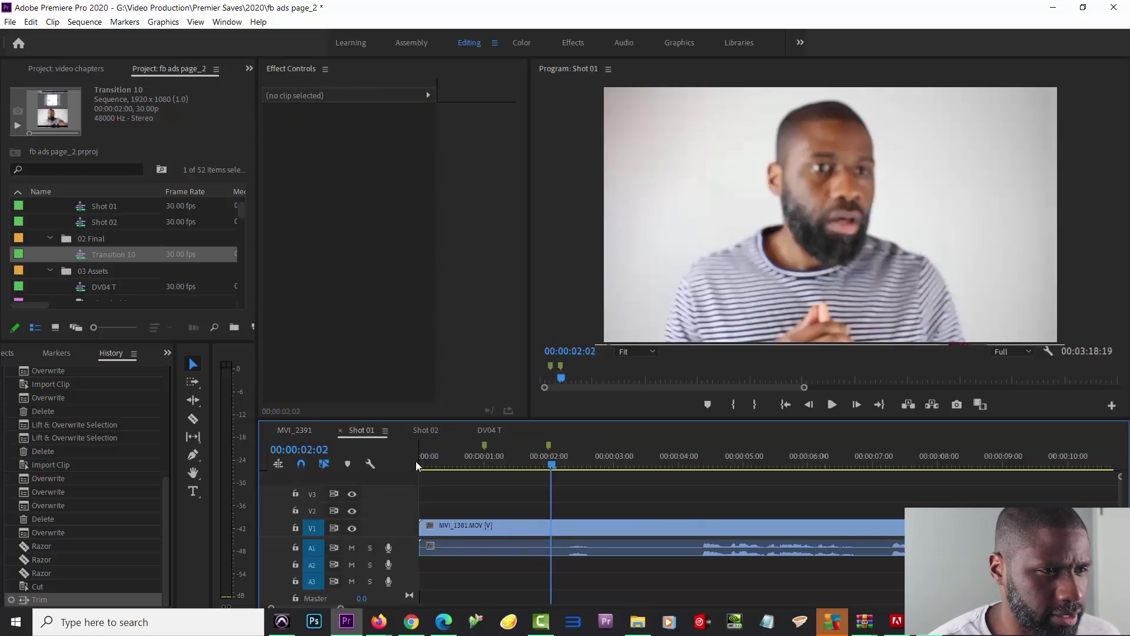
click(479, 525)
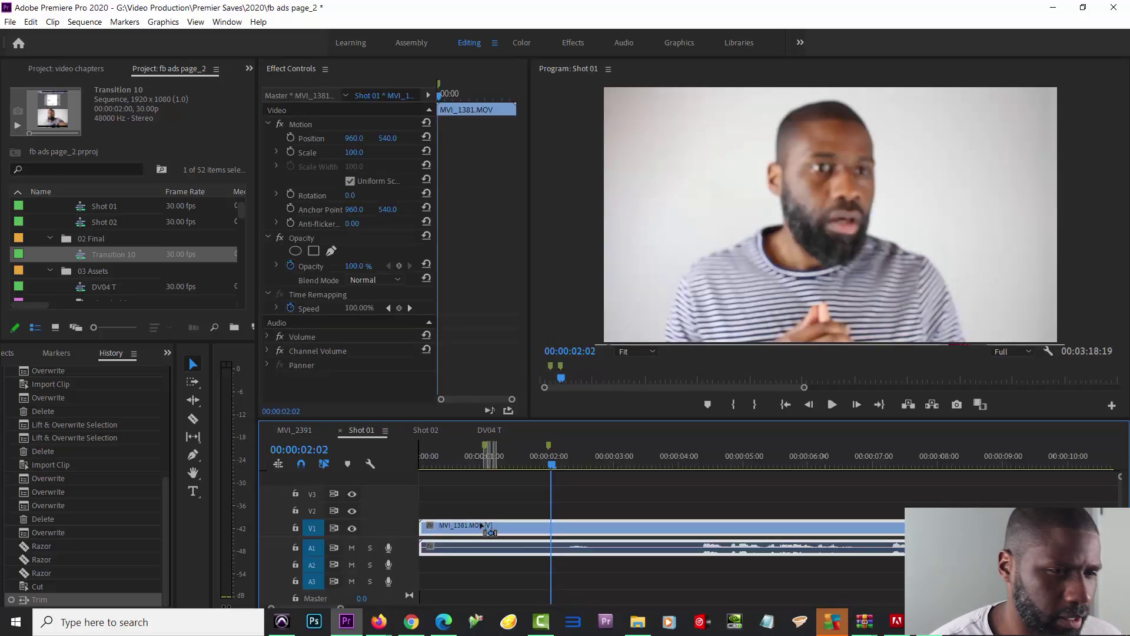
key(ctrl+v)
drag(601, 527, 477, 533)
Step: Remove the leftover MVI_1381.MOV sliver after the pasted clip in Shot 01 and extend MVI_2391.MOV to 00:00:02:03
click(549, 533)
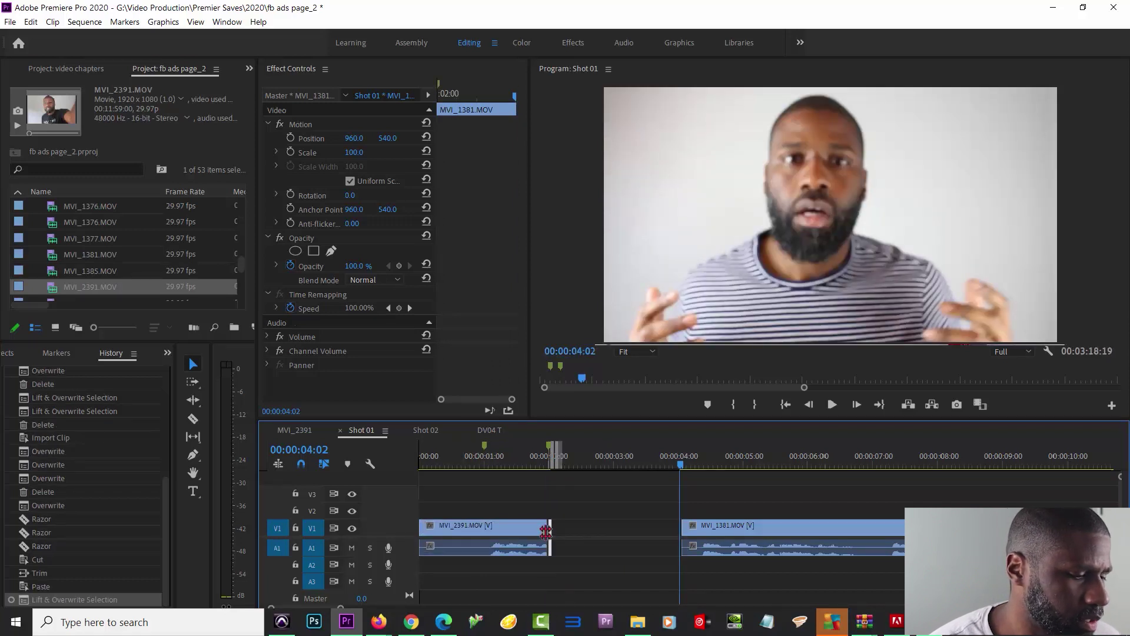
key(ctrl+x)
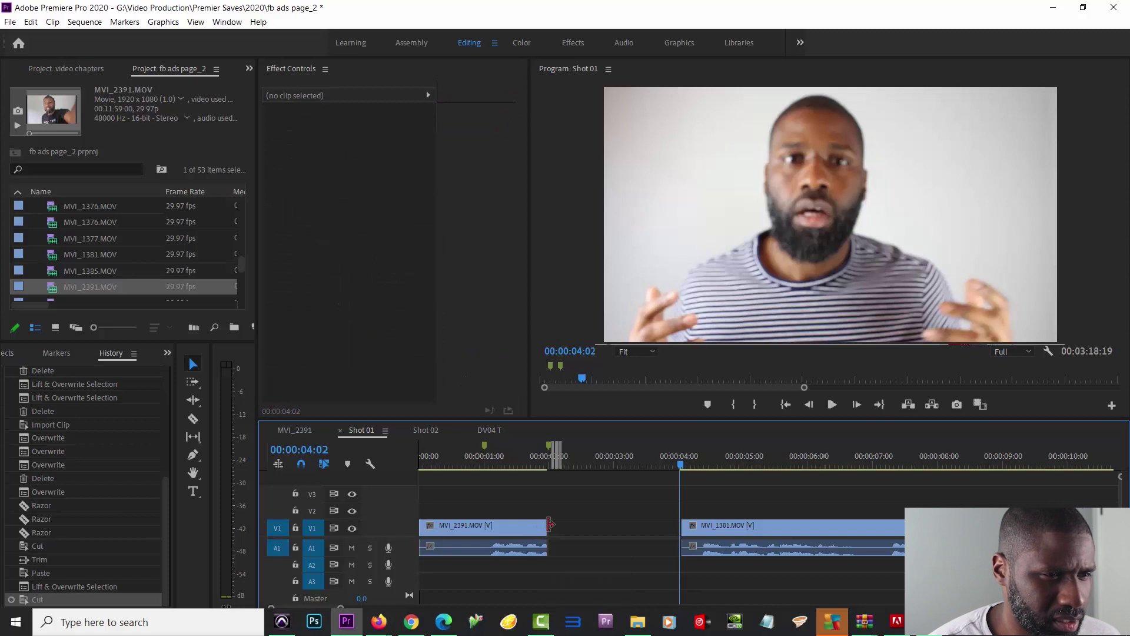
drag(537, 463, 549, 462)
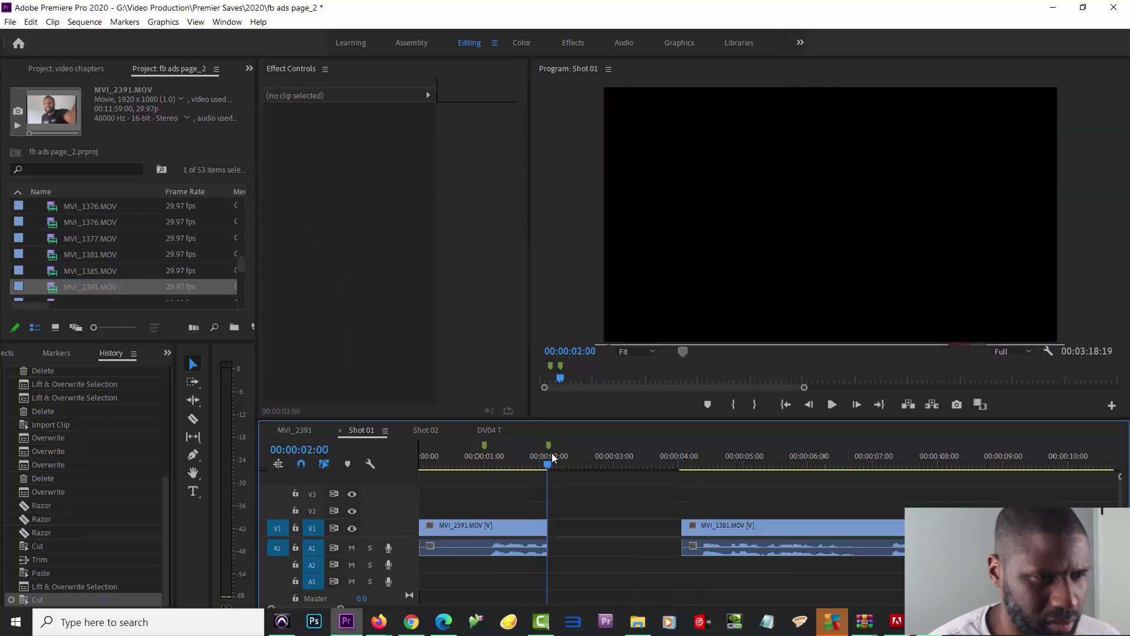
drag(547, 526, 554, 525)
click(524, 524)
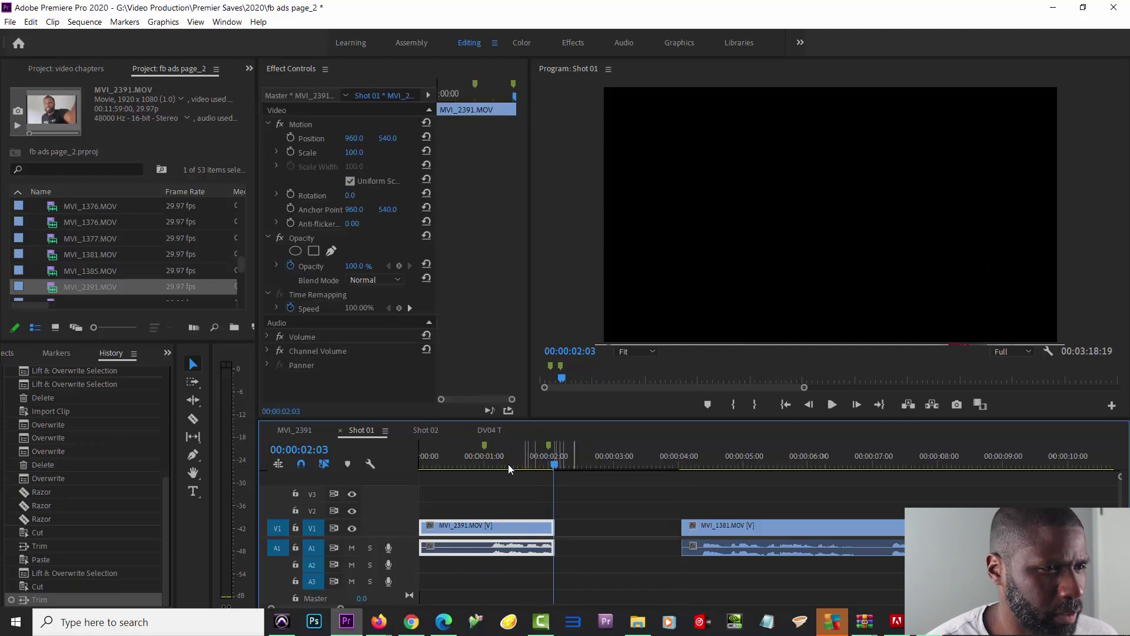
Step: Replace Untitled 2.mp4 in Shot 02 with a copy of the Untitled.mp4 segment beneath the transition, placed at the start of V1 and trimmed
click(428, 432)
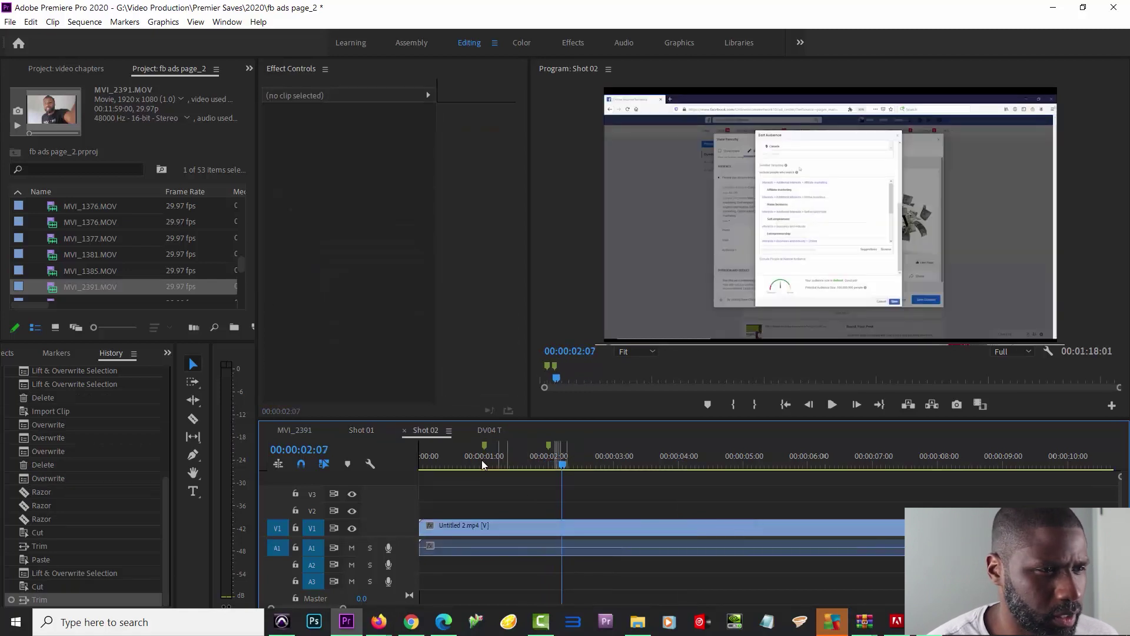
click(295, 430)
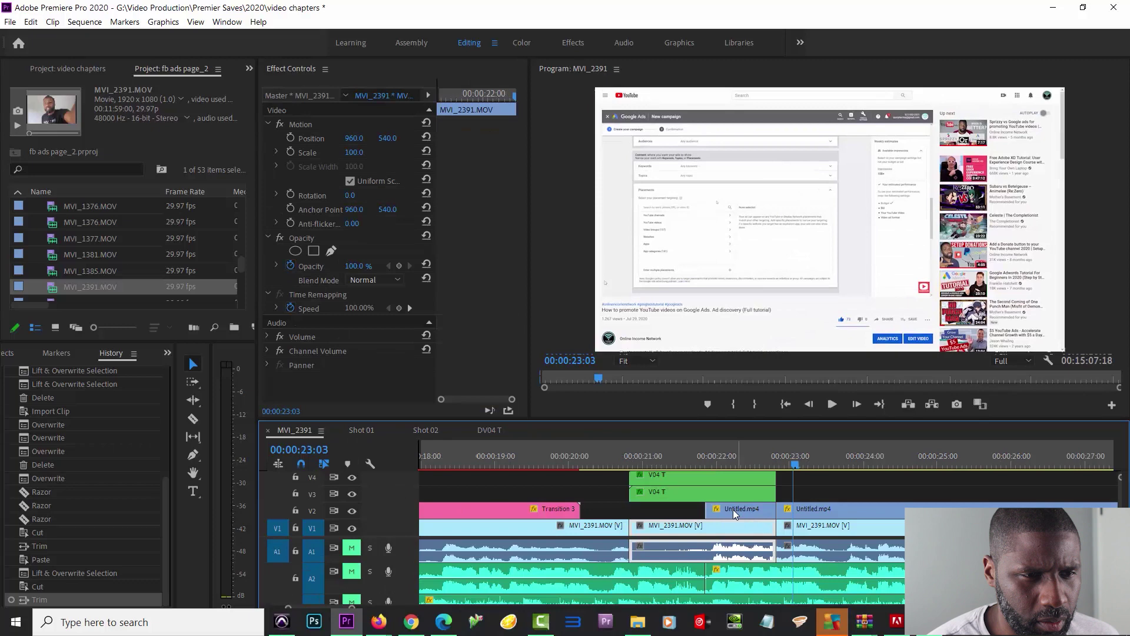
click(733, 512)
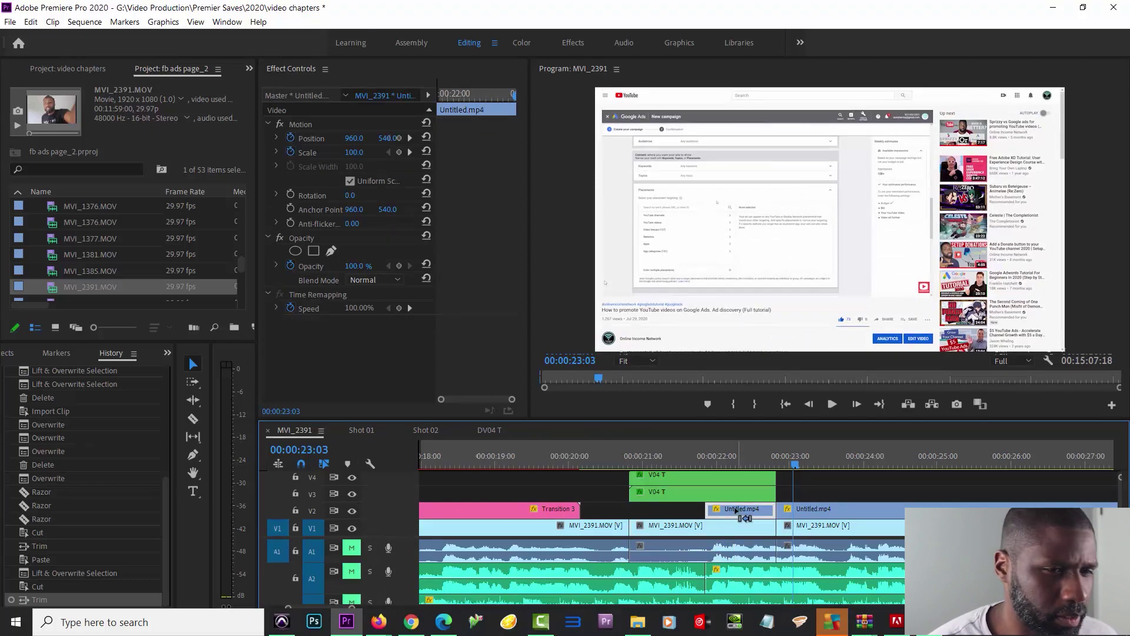
click(425, 430)
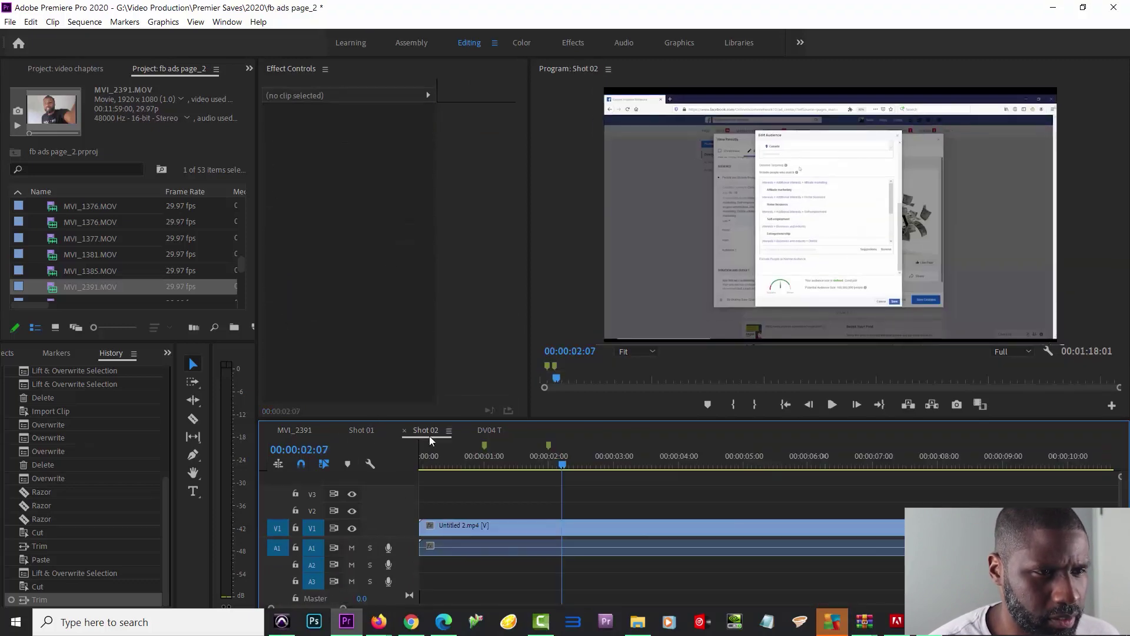
click(478, 523)
key(Delete)
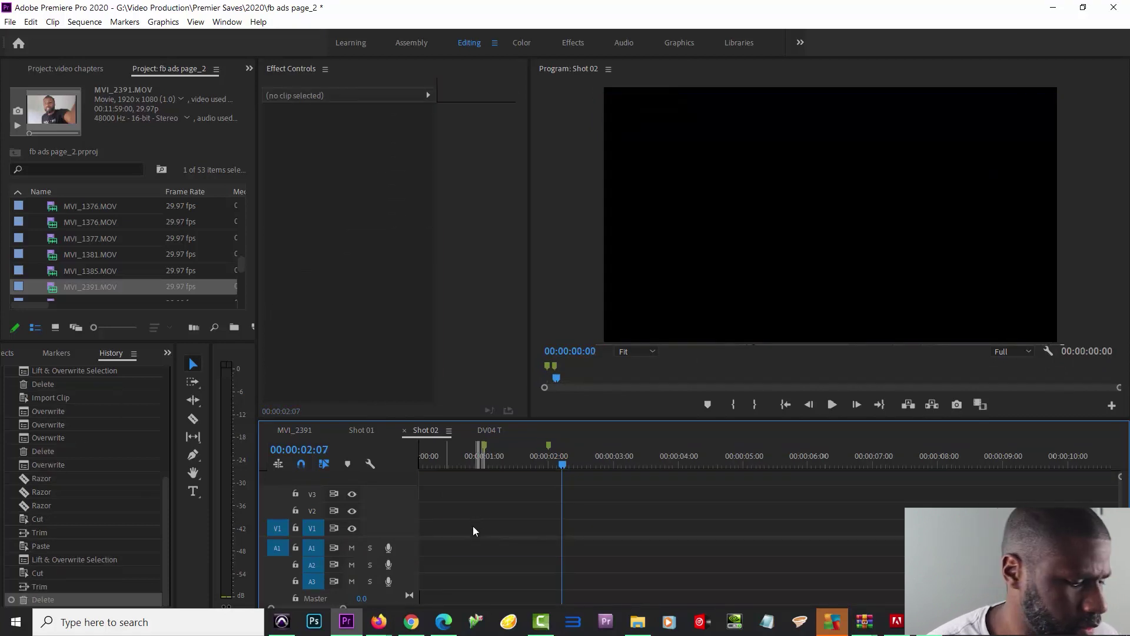
key(ctrl+v)
drag(593, 531, 420, 527)
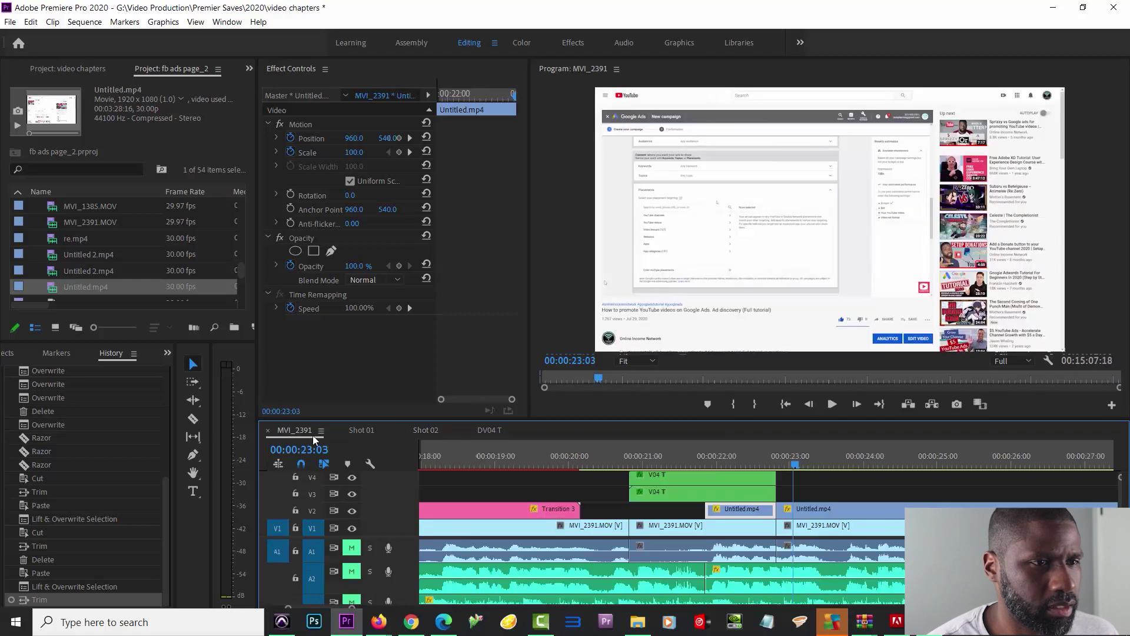
Step: Check the MVI_2391 transition at 00:00:21:17 and delete its whole stack of V04 T clips
click(294, 430)
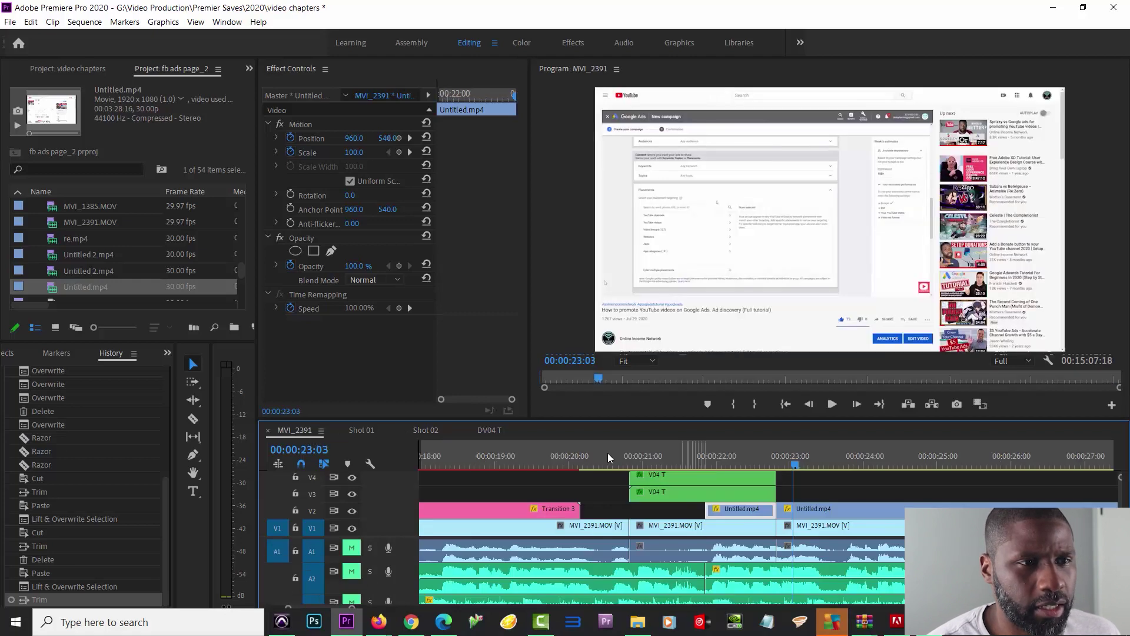
drag(639, 460, 684, 464)
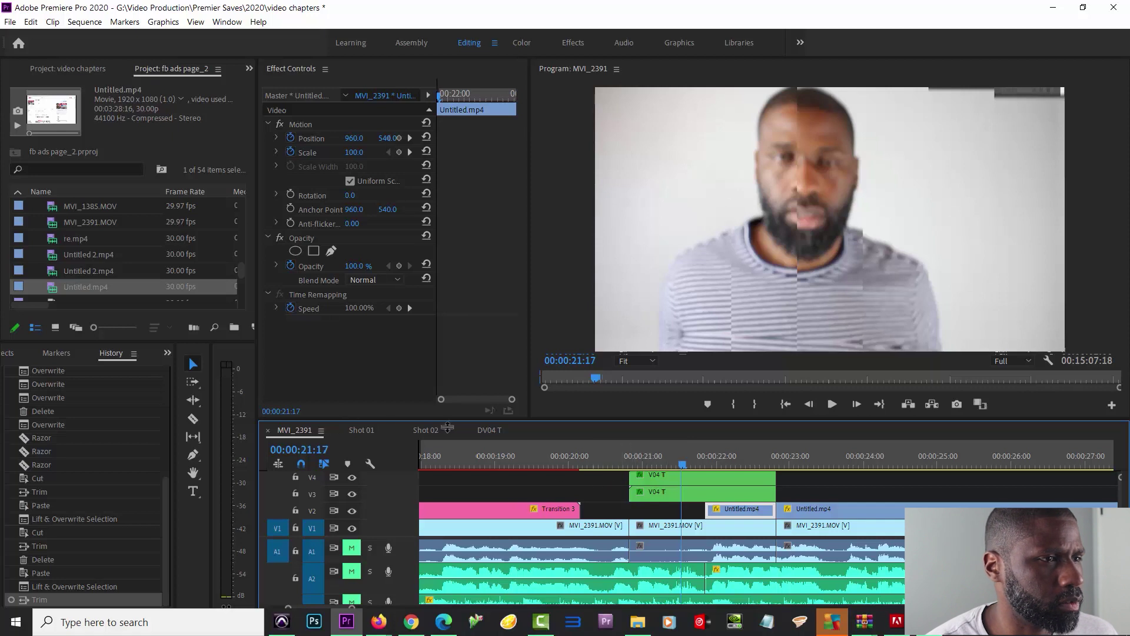
drag(669, 515, 655, 484)
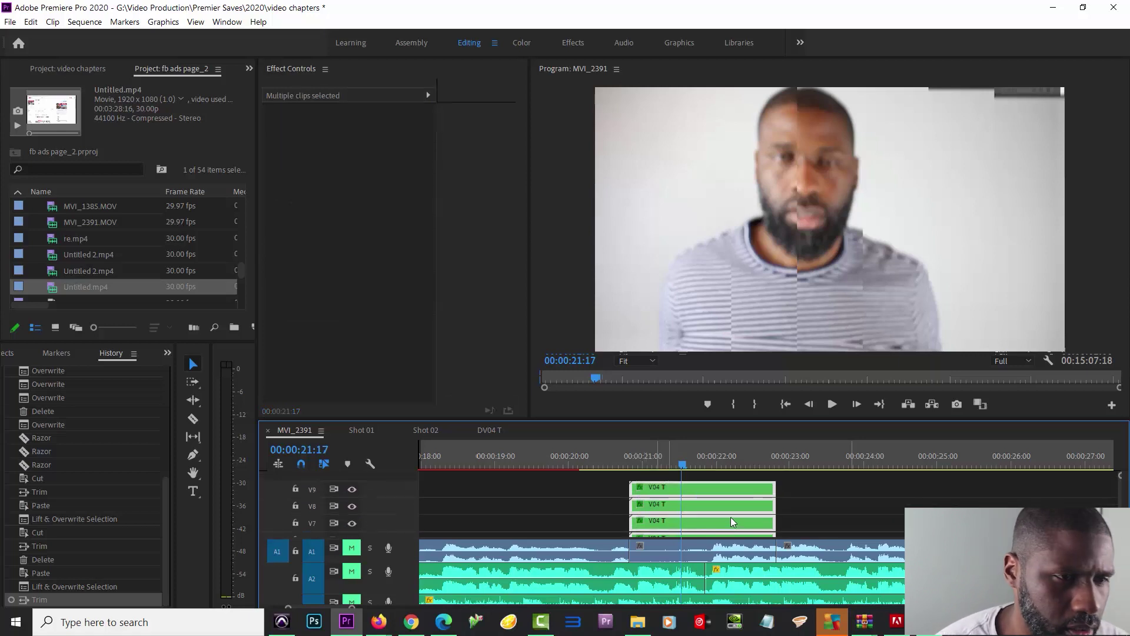
key(Delete)
Step: Place the Transition 10 sequence from the 02 Final folder on the empty tracks above the MVI_2391 edit, around the playhead
scroll(222, 253, up, 3)
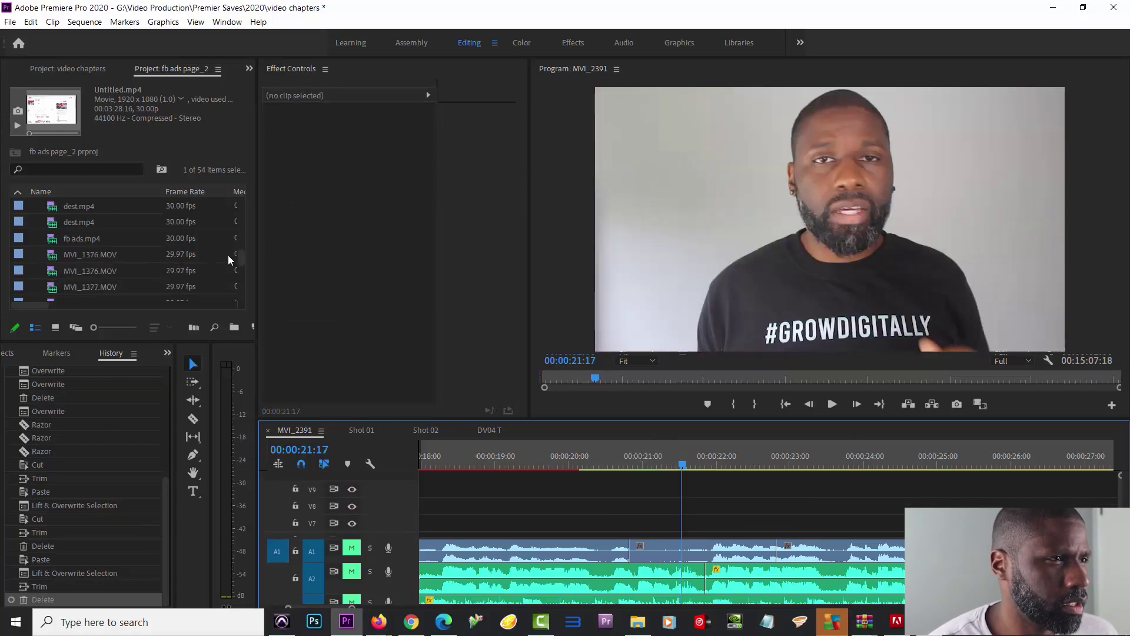
drag(242, 257, 241, 204)
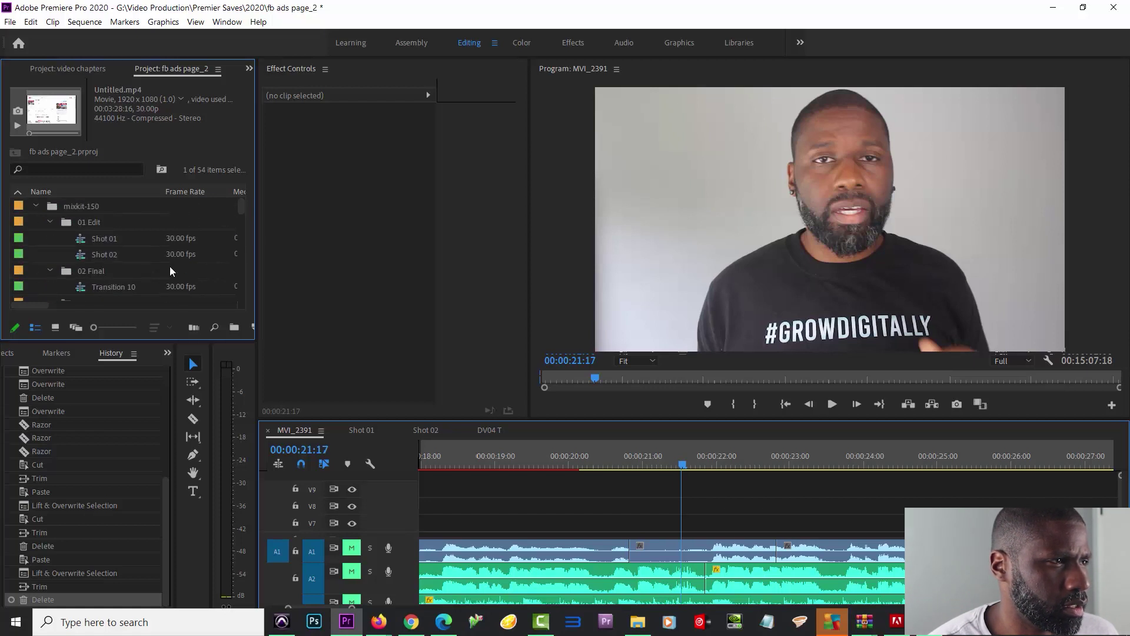
scroll(111, 281, down, 1)
click(120, 270)
drag(575, 466, 656, 507)
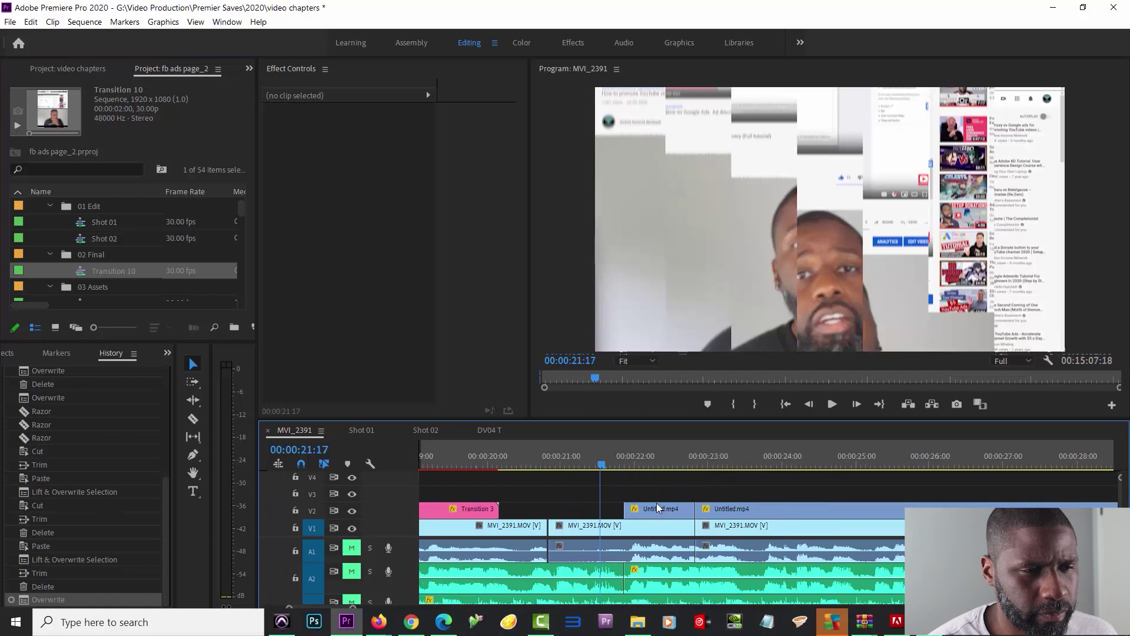
Step: Move the new V04 T clip stack down to start on V3, aligned with the razored MVI_2391.MOV segment, and play back the transition
scroll(656, 503, up, 2)
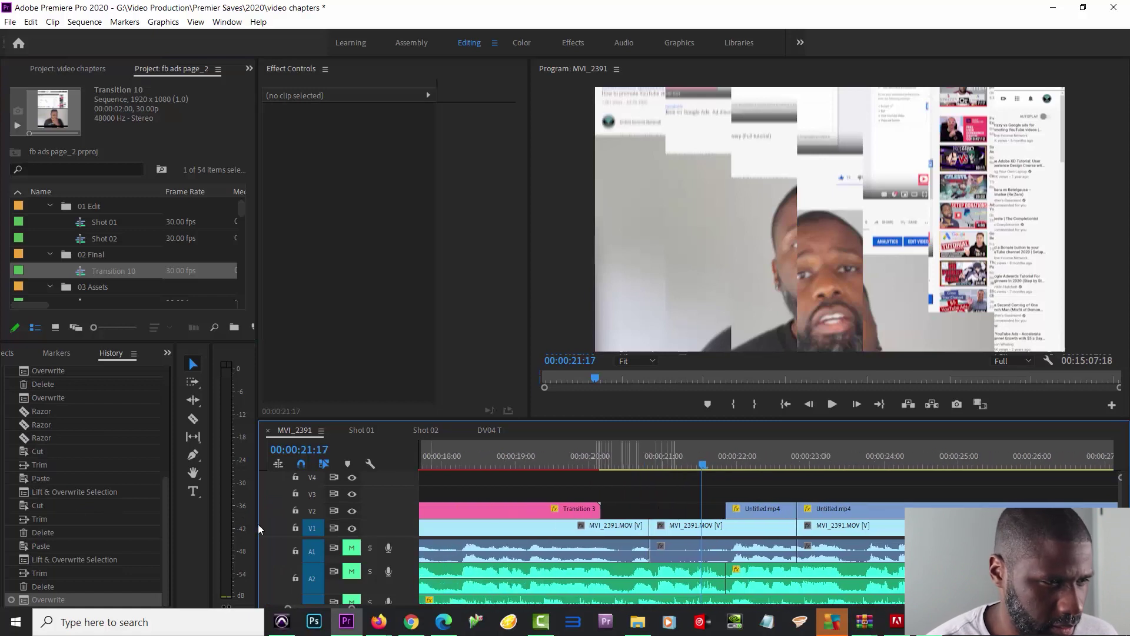
scroll(328, 568, up, 1)
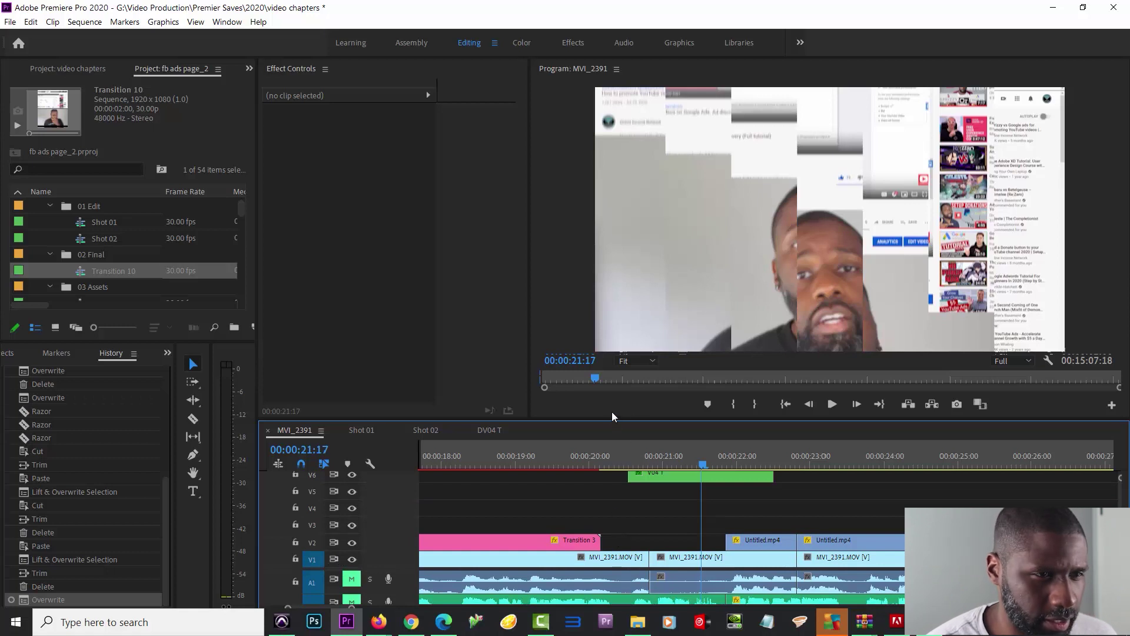
drag(624, 420, 625, 395)
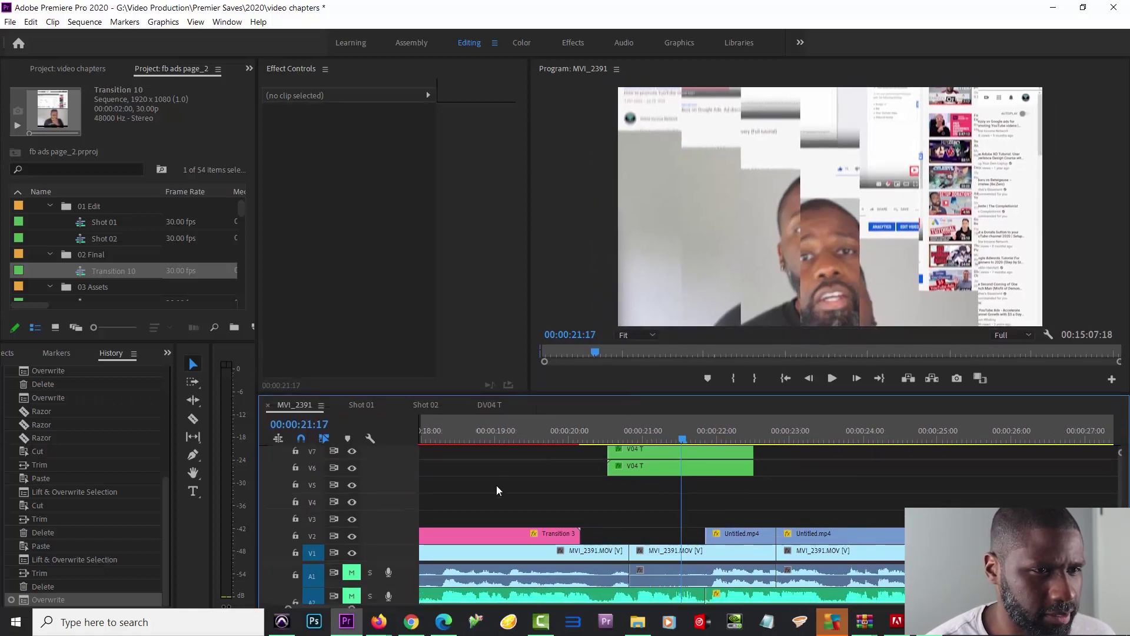
scroll(512, 486, left, 2)
scroll(534, 482, up, 4)
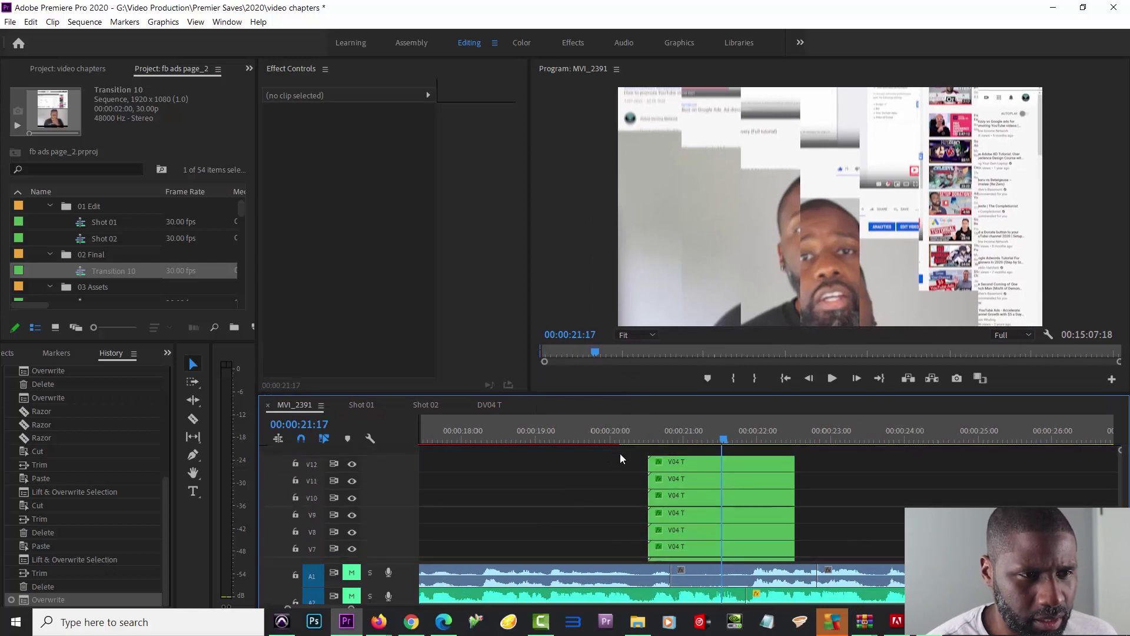
drag(636, 452, 679, 528)
scroll(678, 524, down, 4)
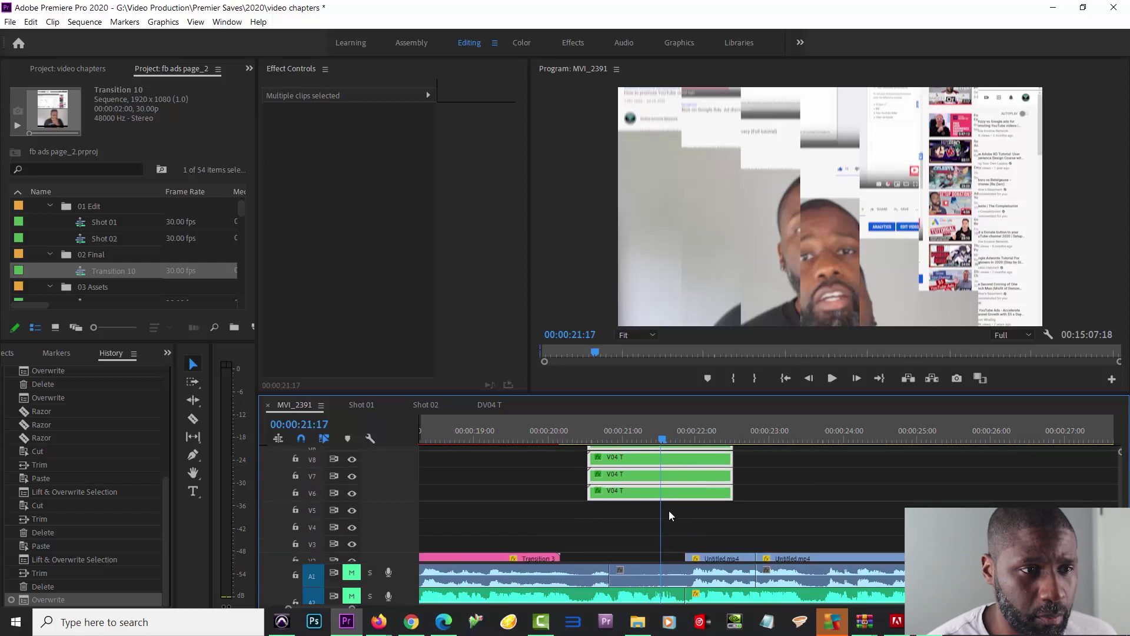
drag(680, 483, 731, 526)
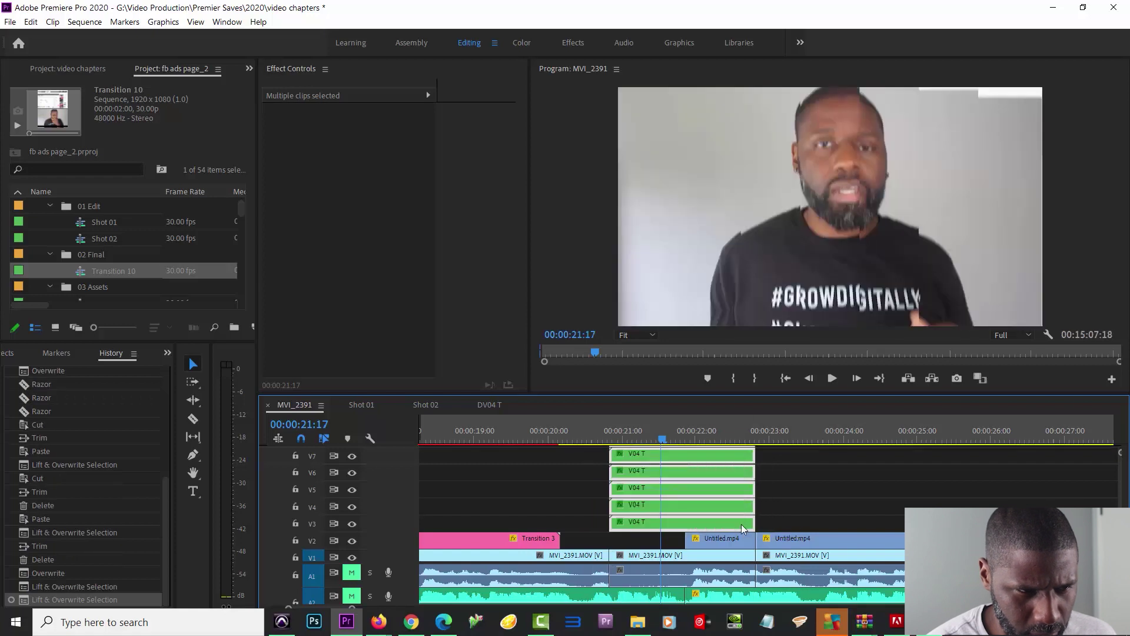
click(549, 435)
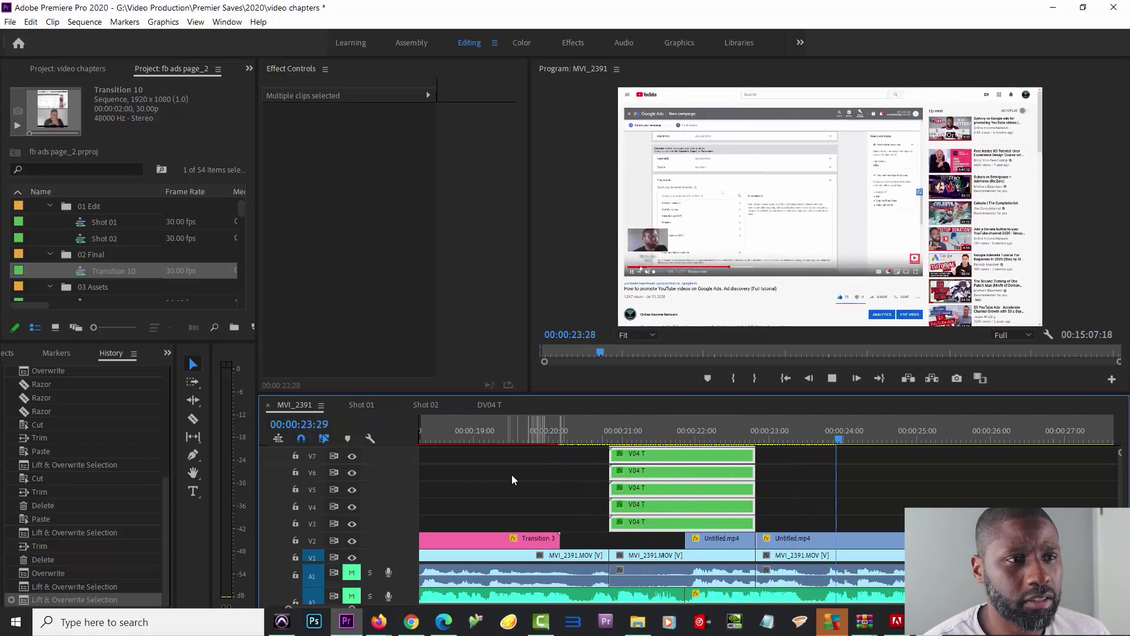
key(space)
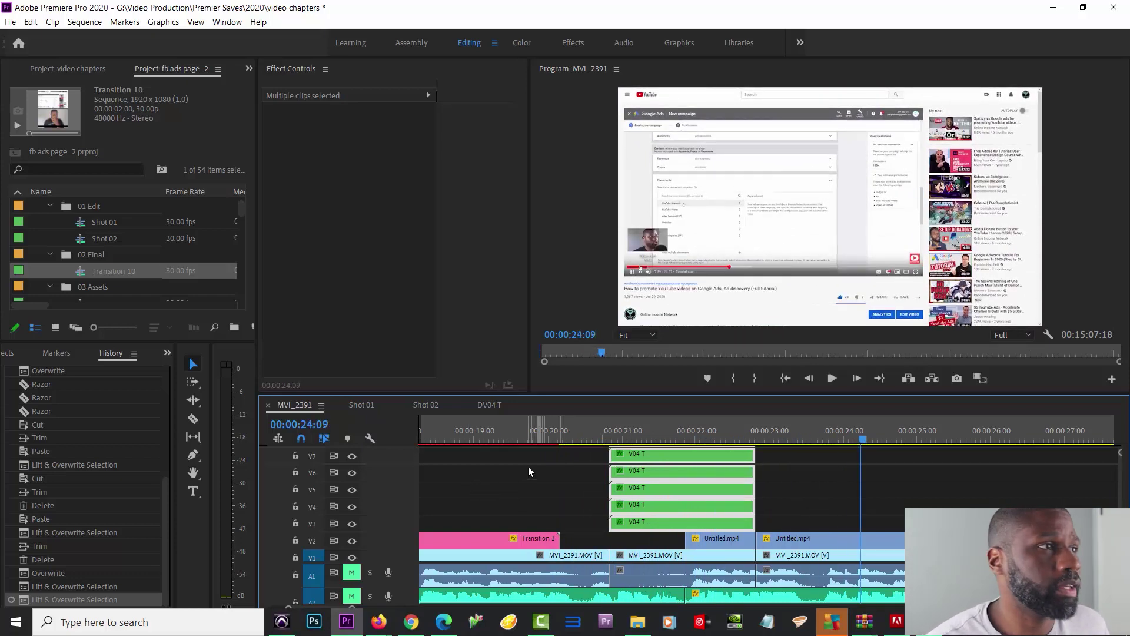